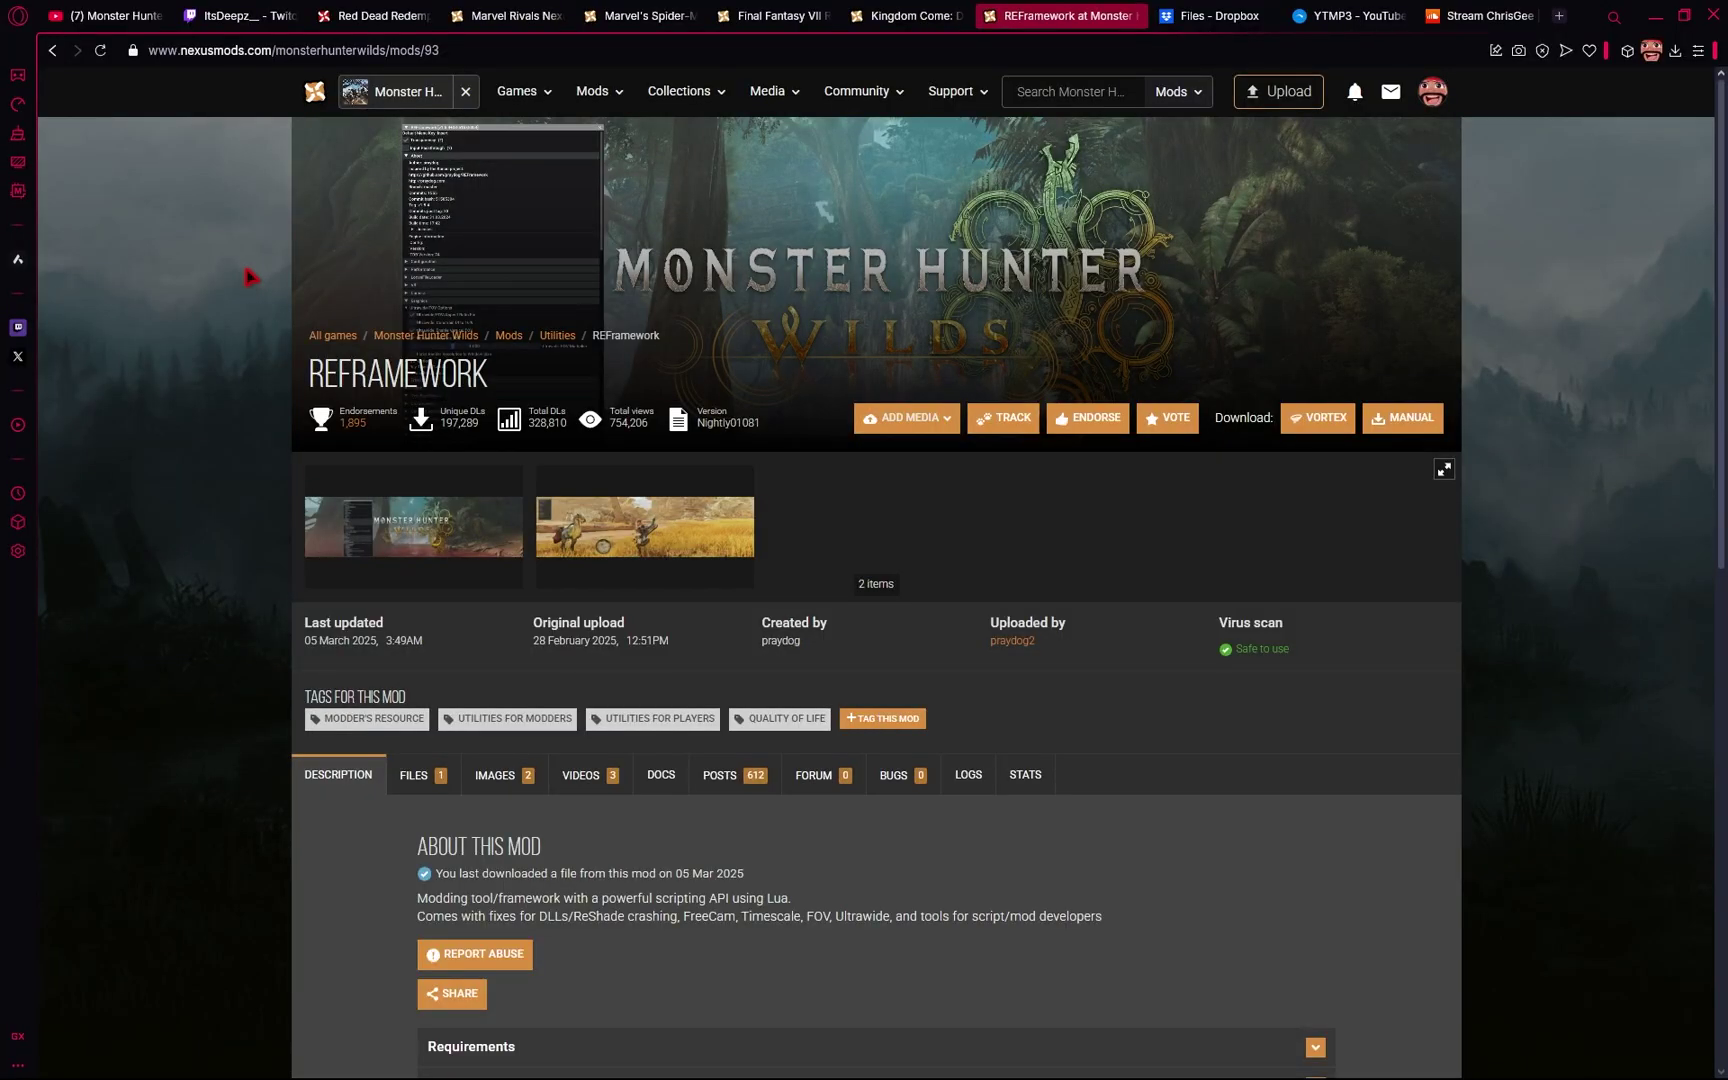
Manually download the REFramework Nightly 01086 main file as a 4.4 MB zip from its Files list
scroll(250, 277, "down", 2)
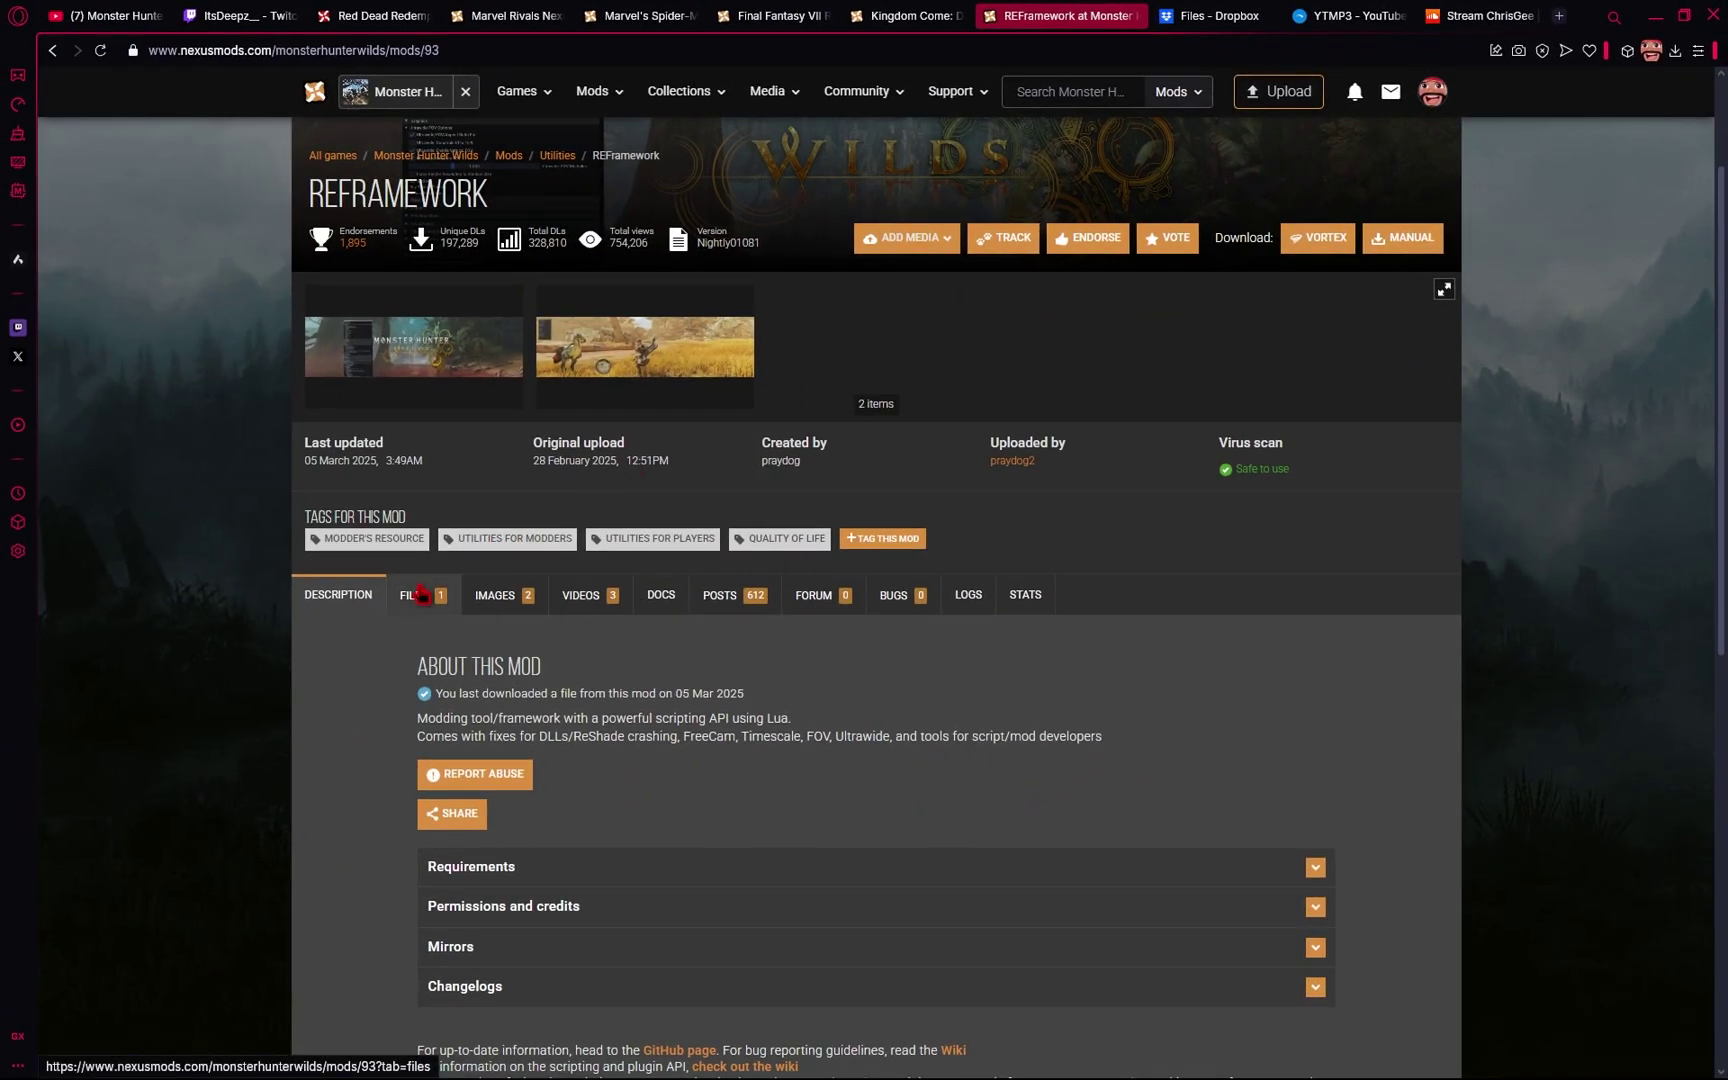
left_click(409, 603)
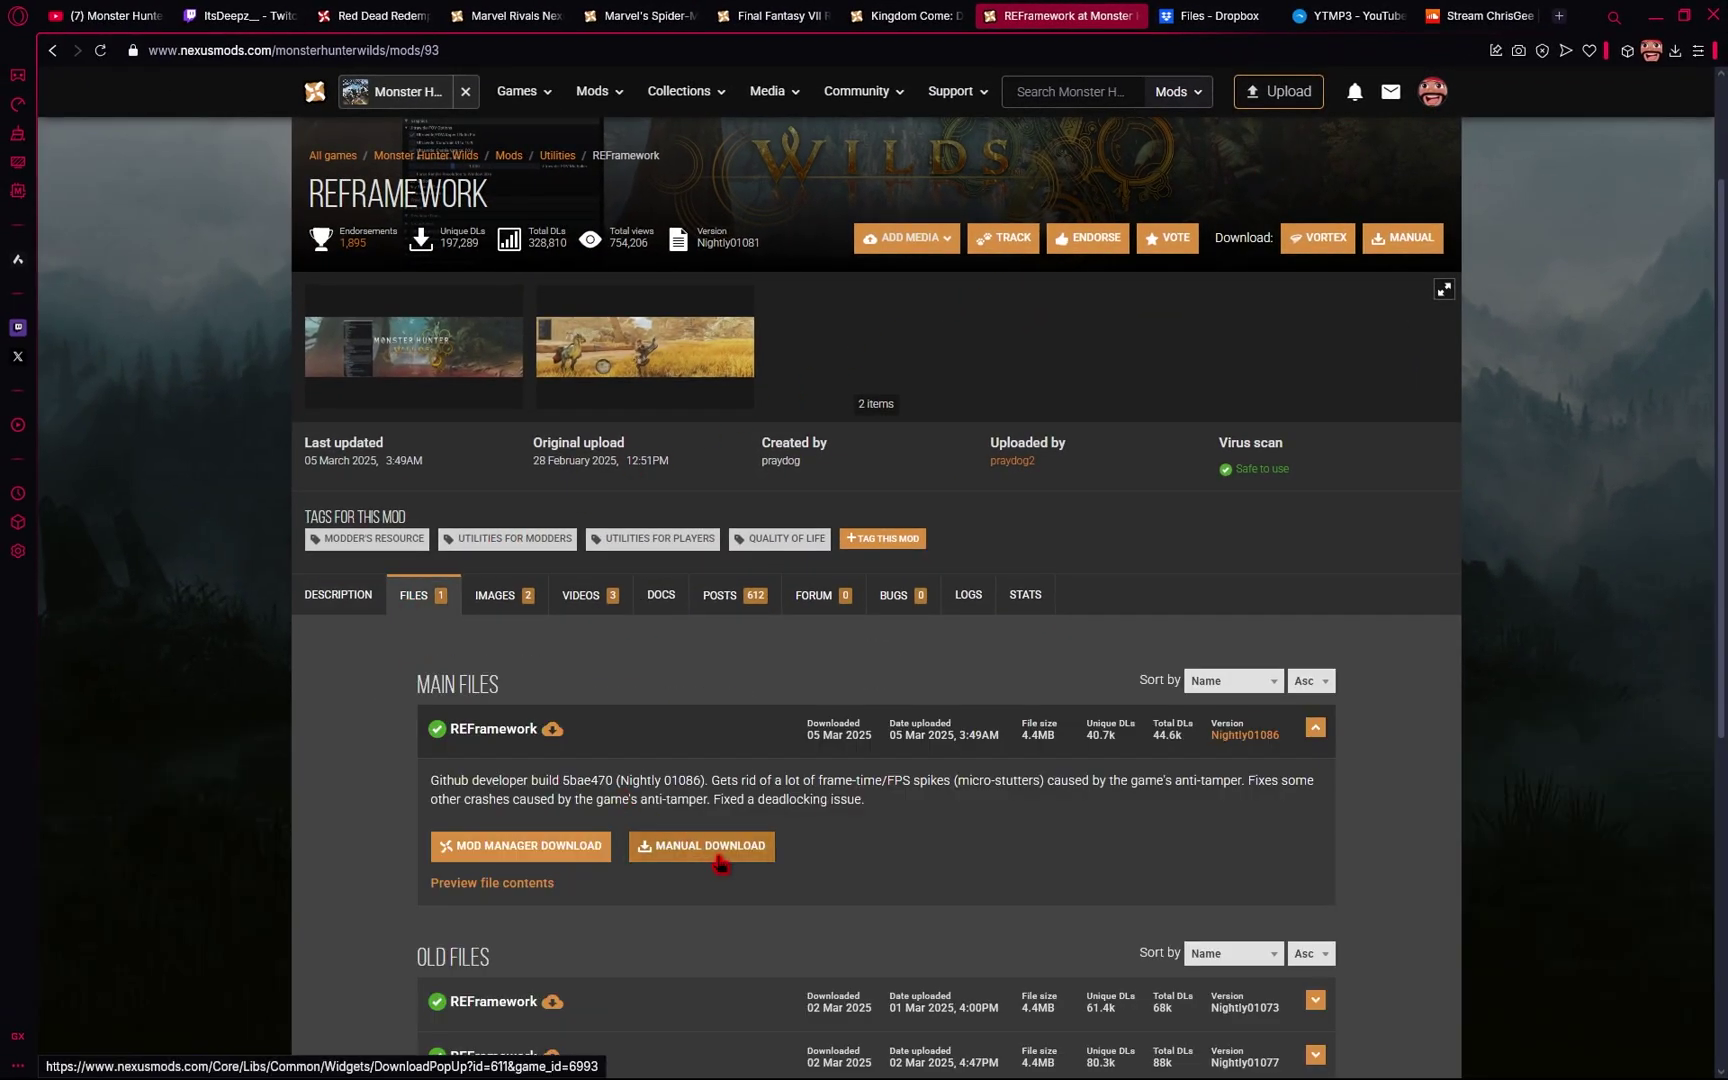
left_click(718, 850)
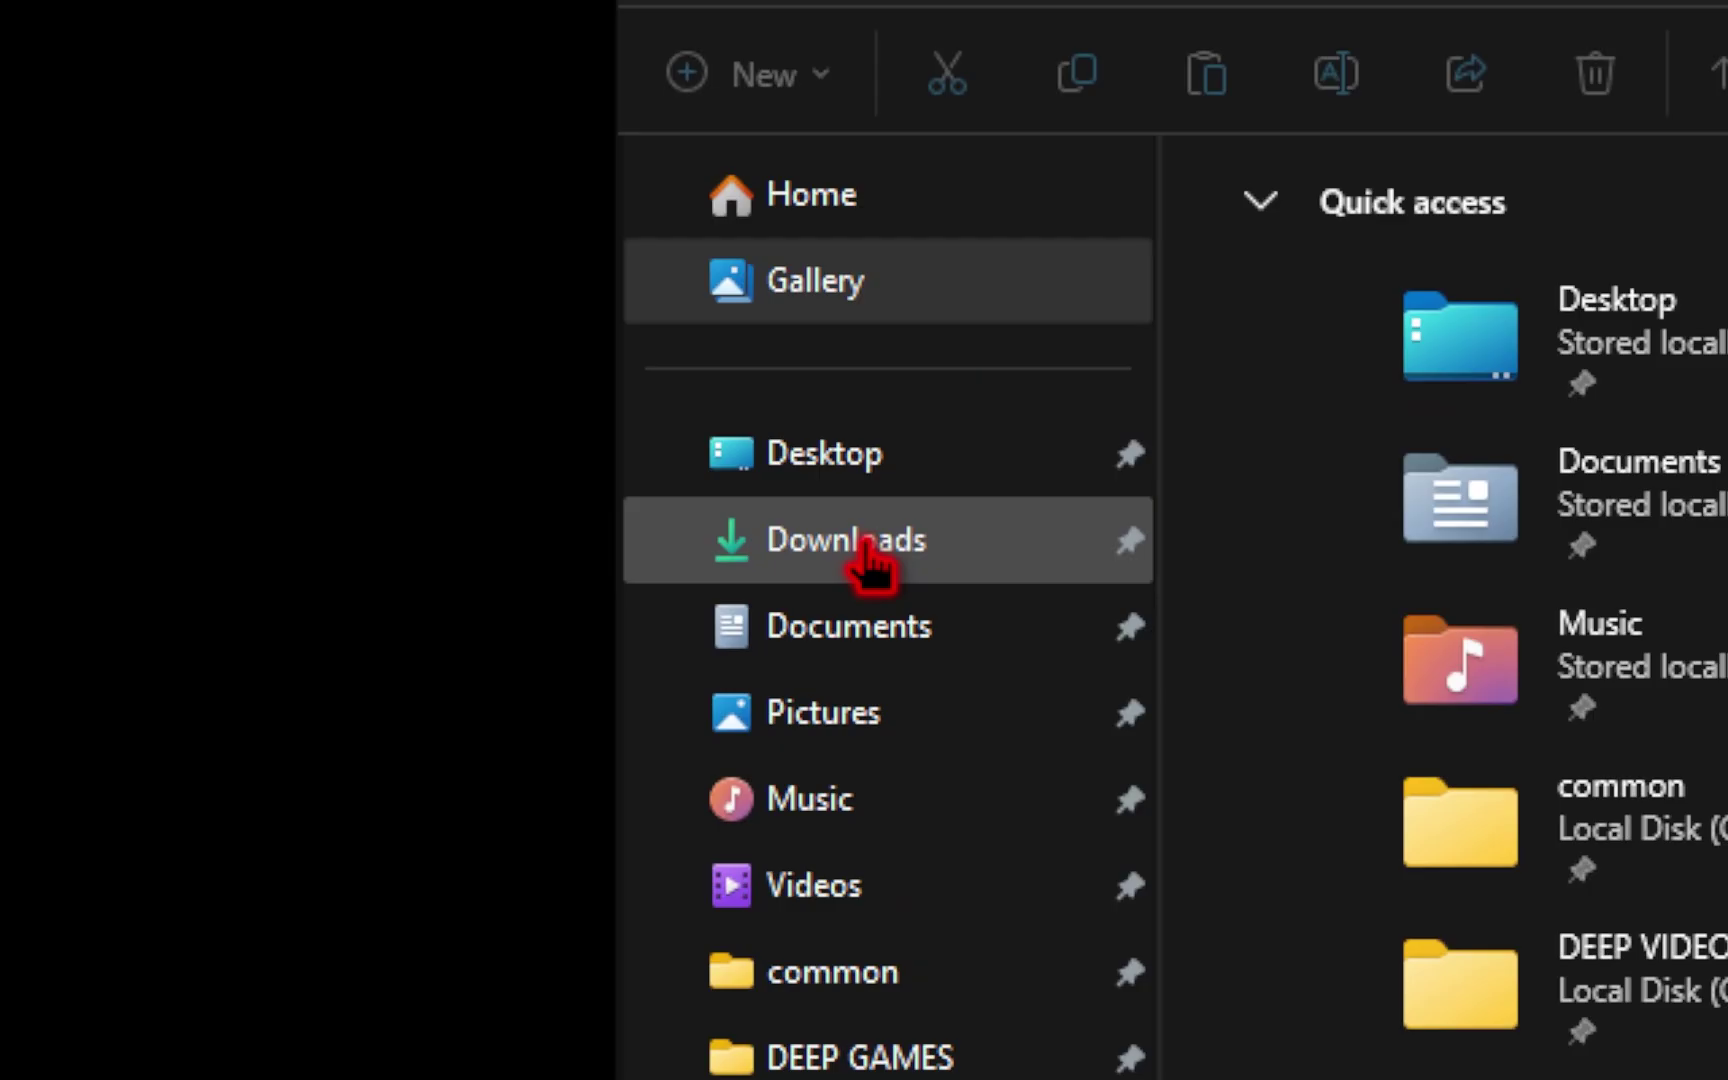
Open the Monster Hunter Wilds steamapps\common folder through Steam's Browse local files
left_click(868, 545)
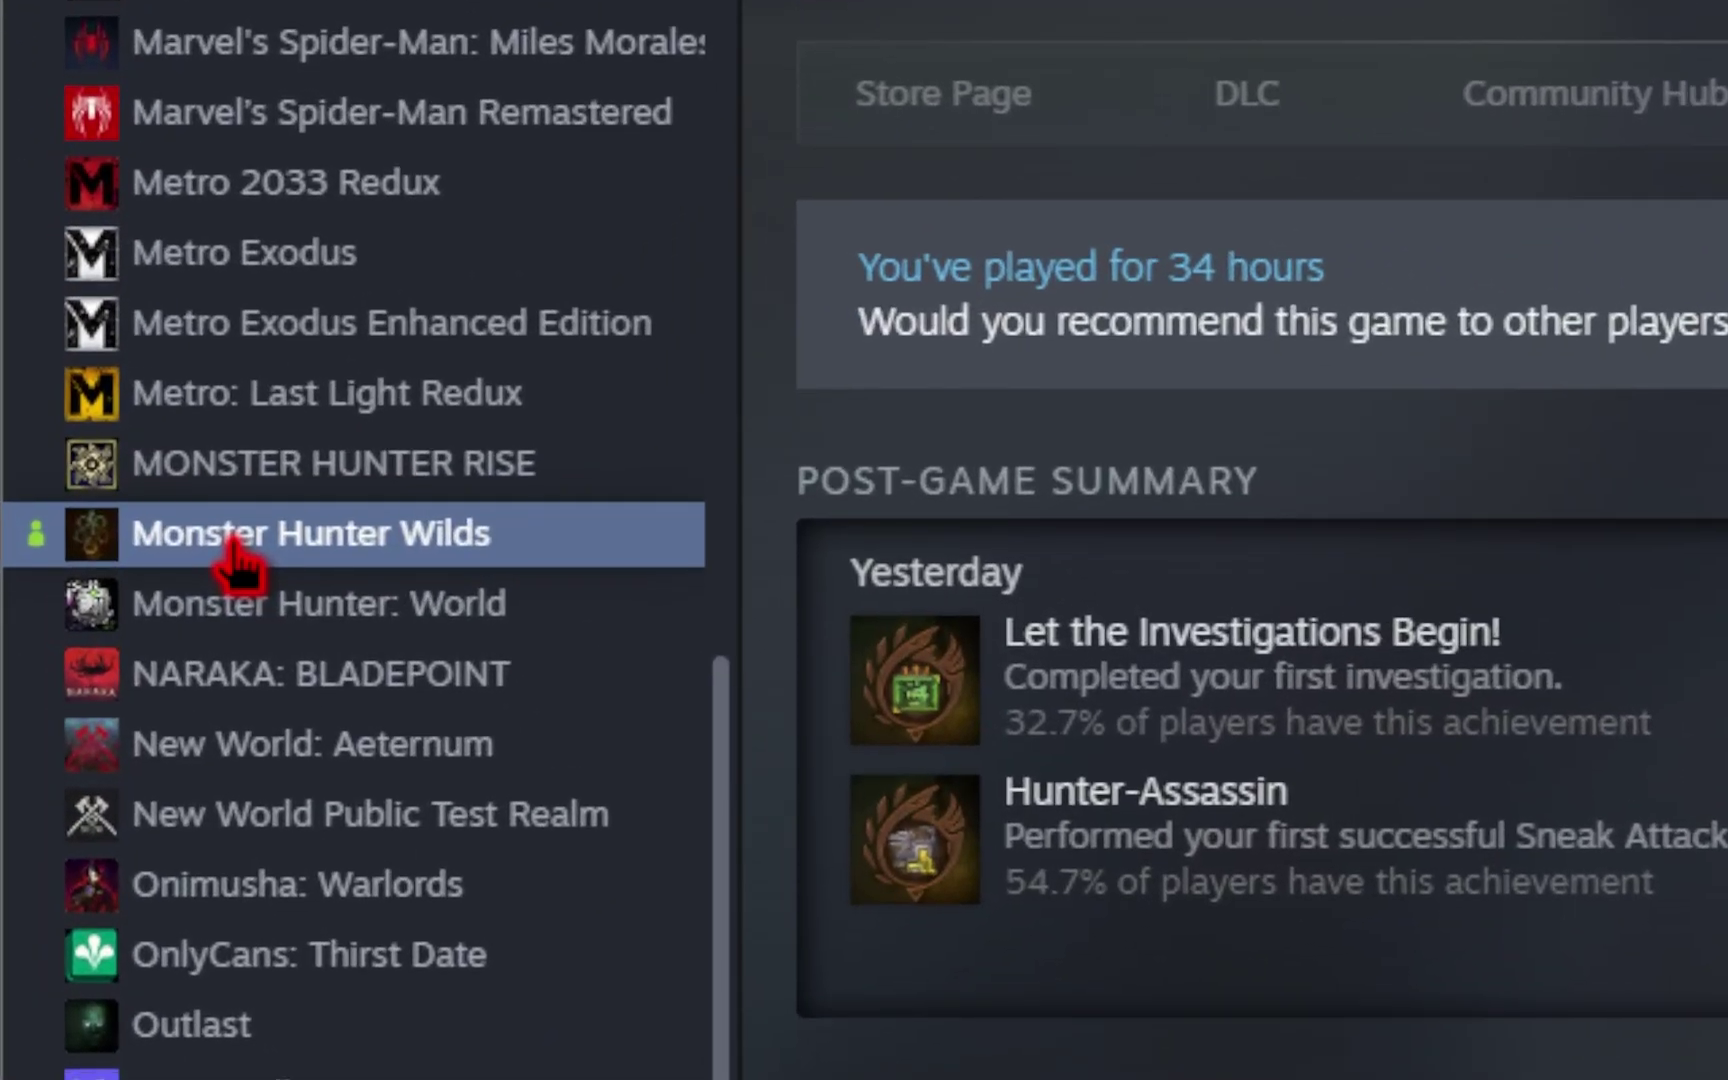
right_click(77, 590)
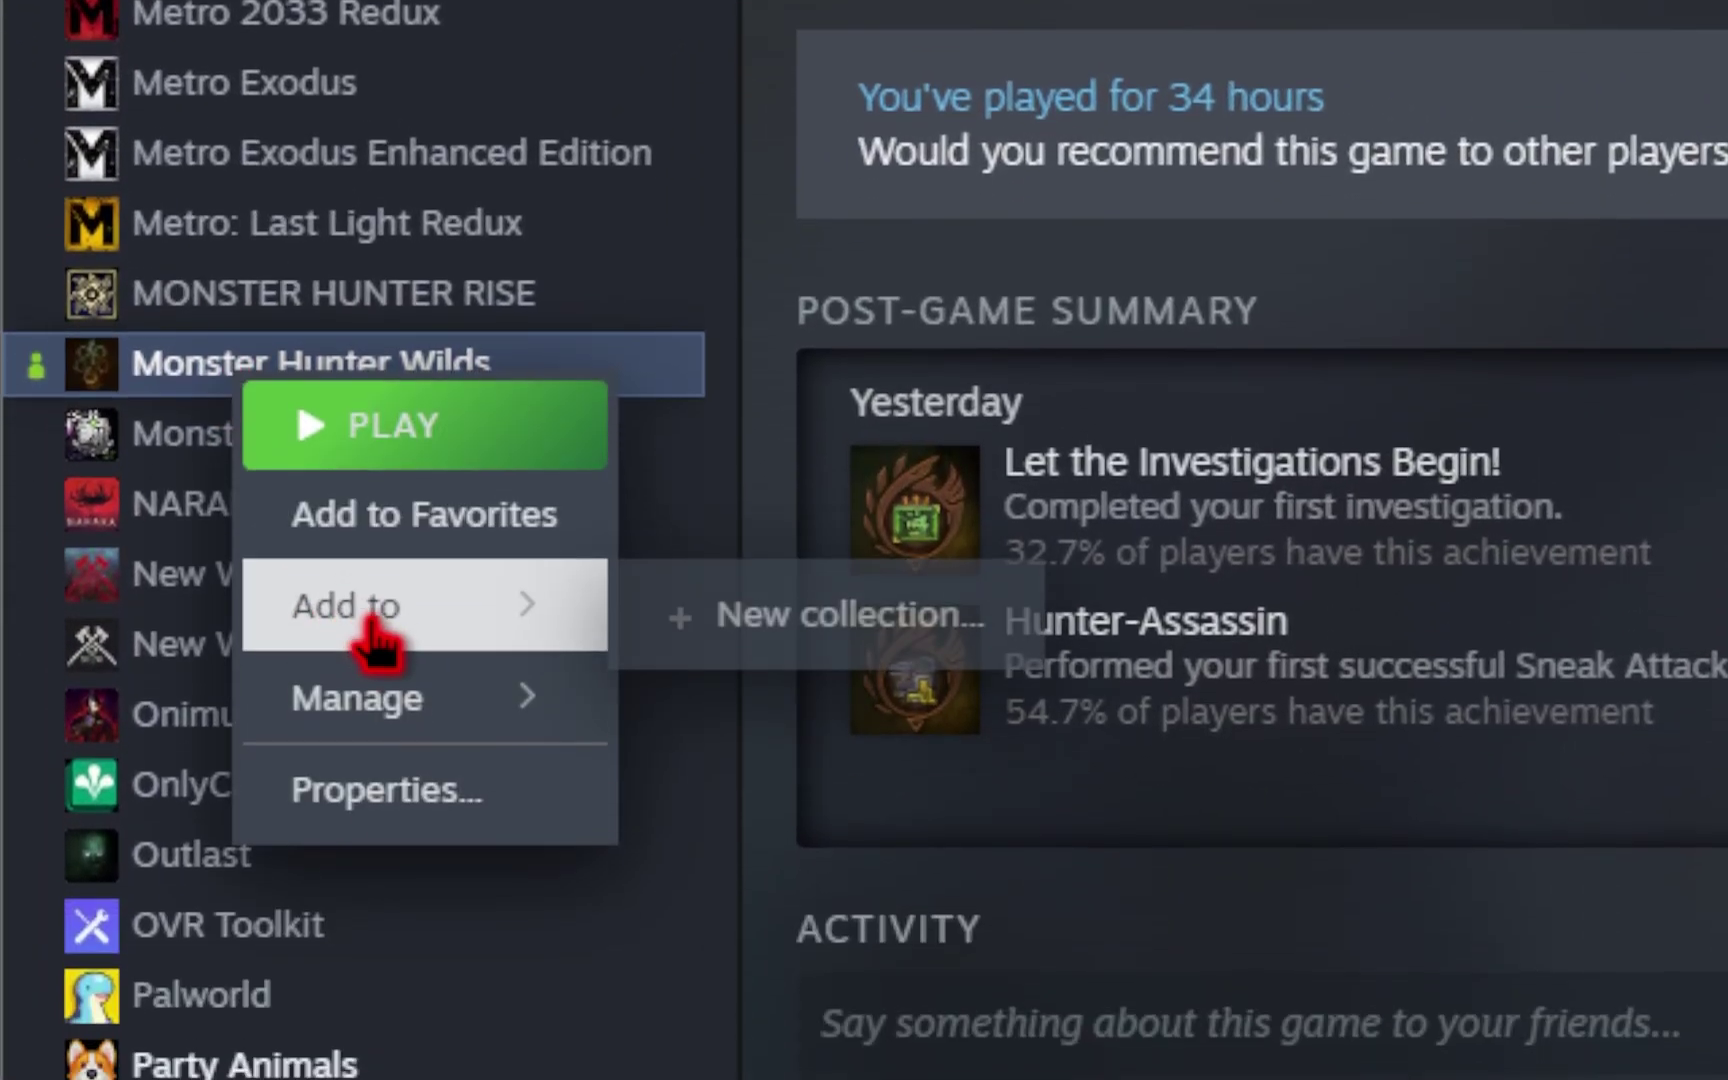
mouse_move(515, 885)
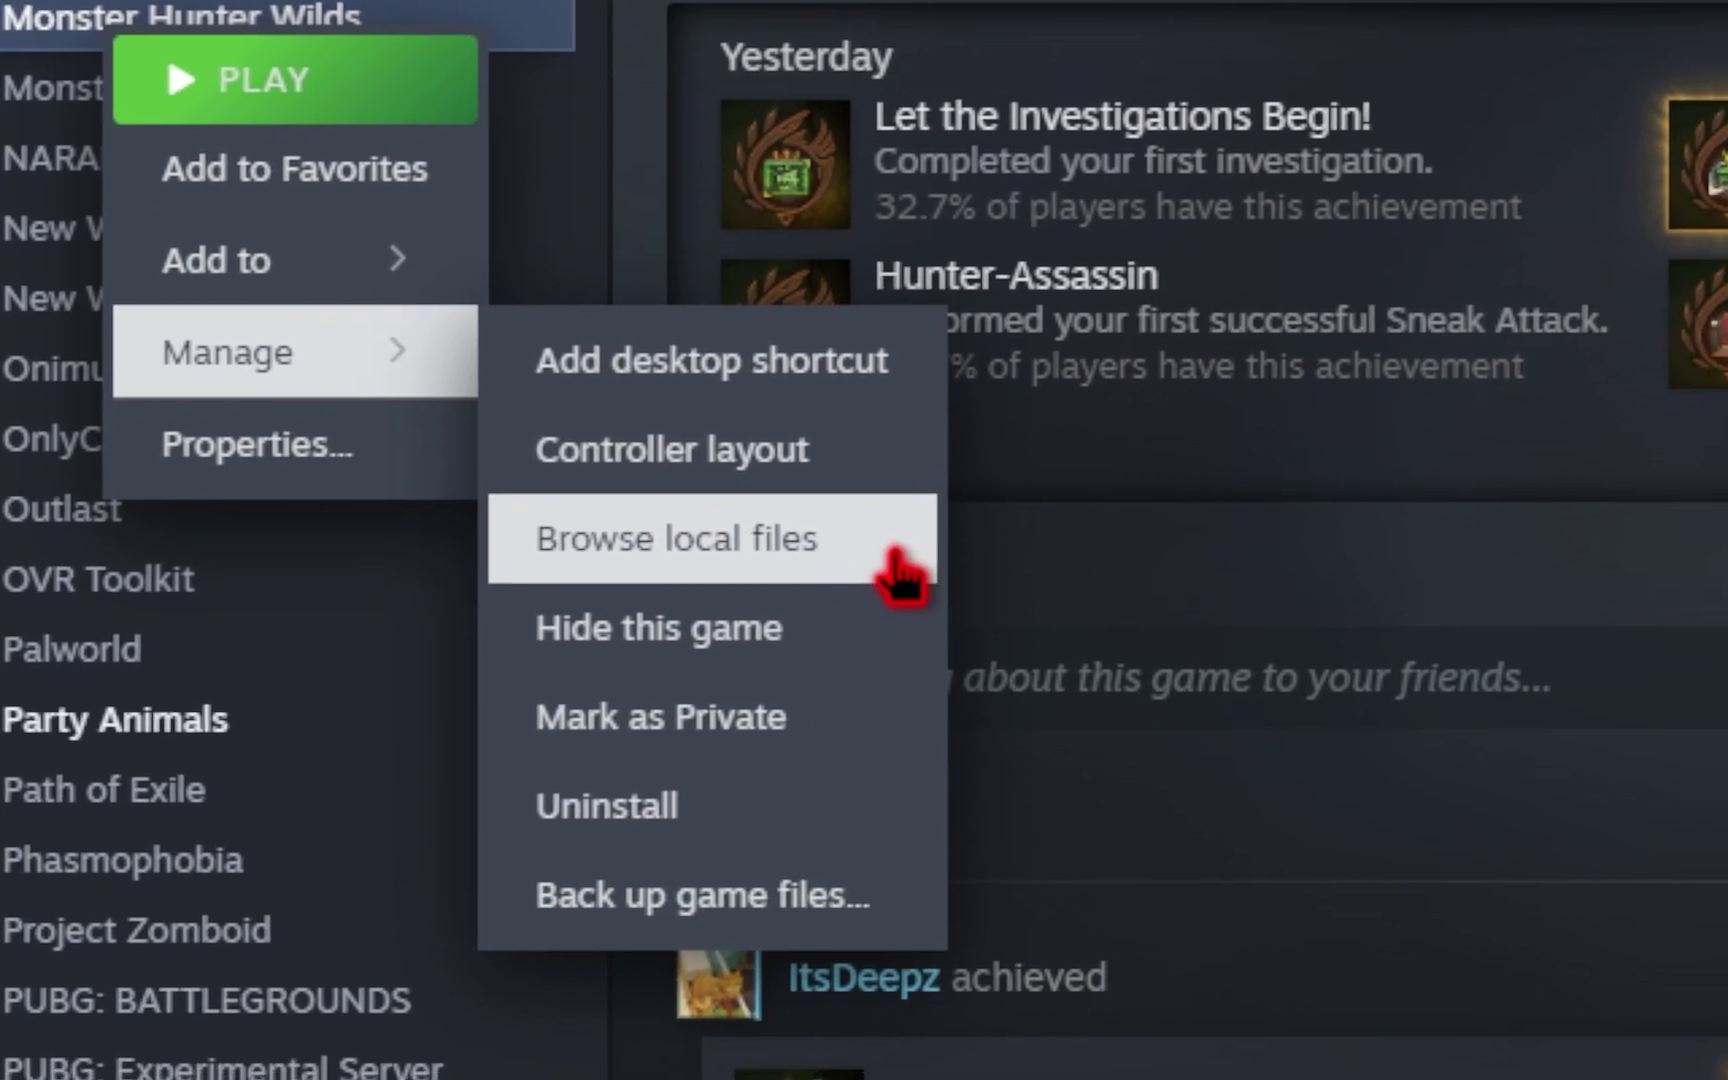
left_click(878, 595)
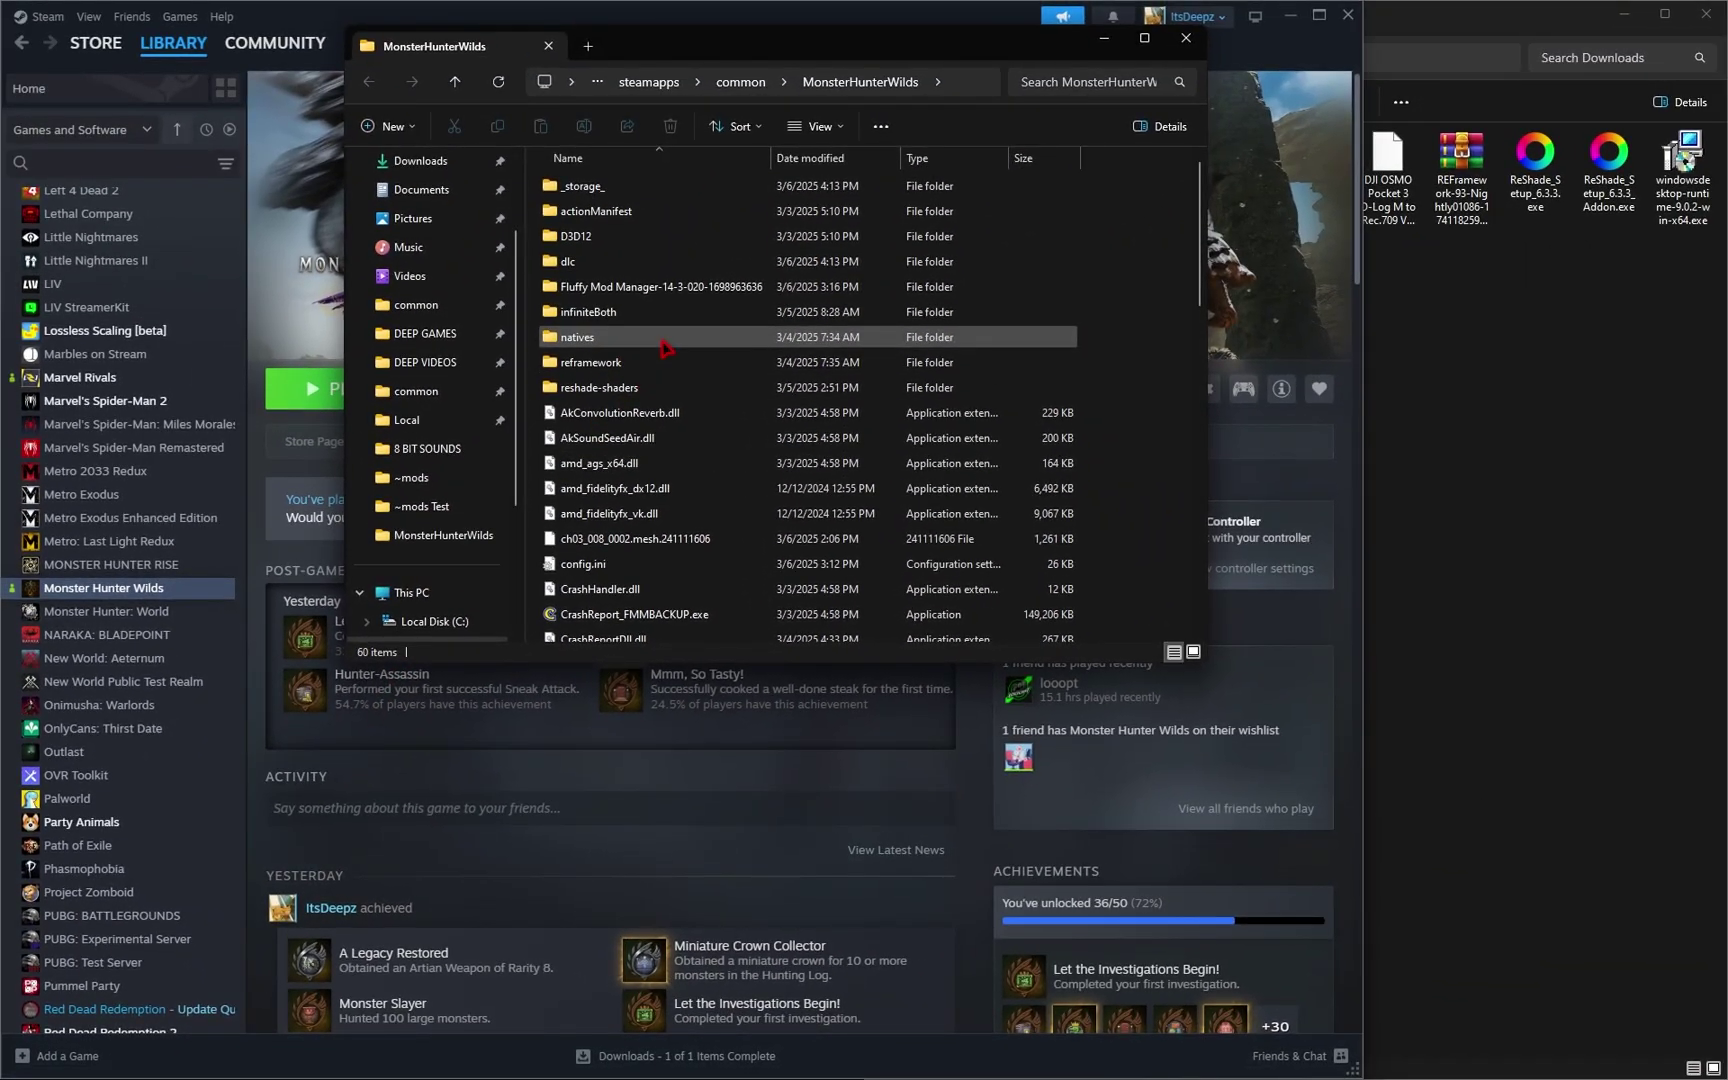
Extract dinput8.dll from the REFramework zip into the MonsterHunterWilds game folder
scroll(665, 347, "down", 7)
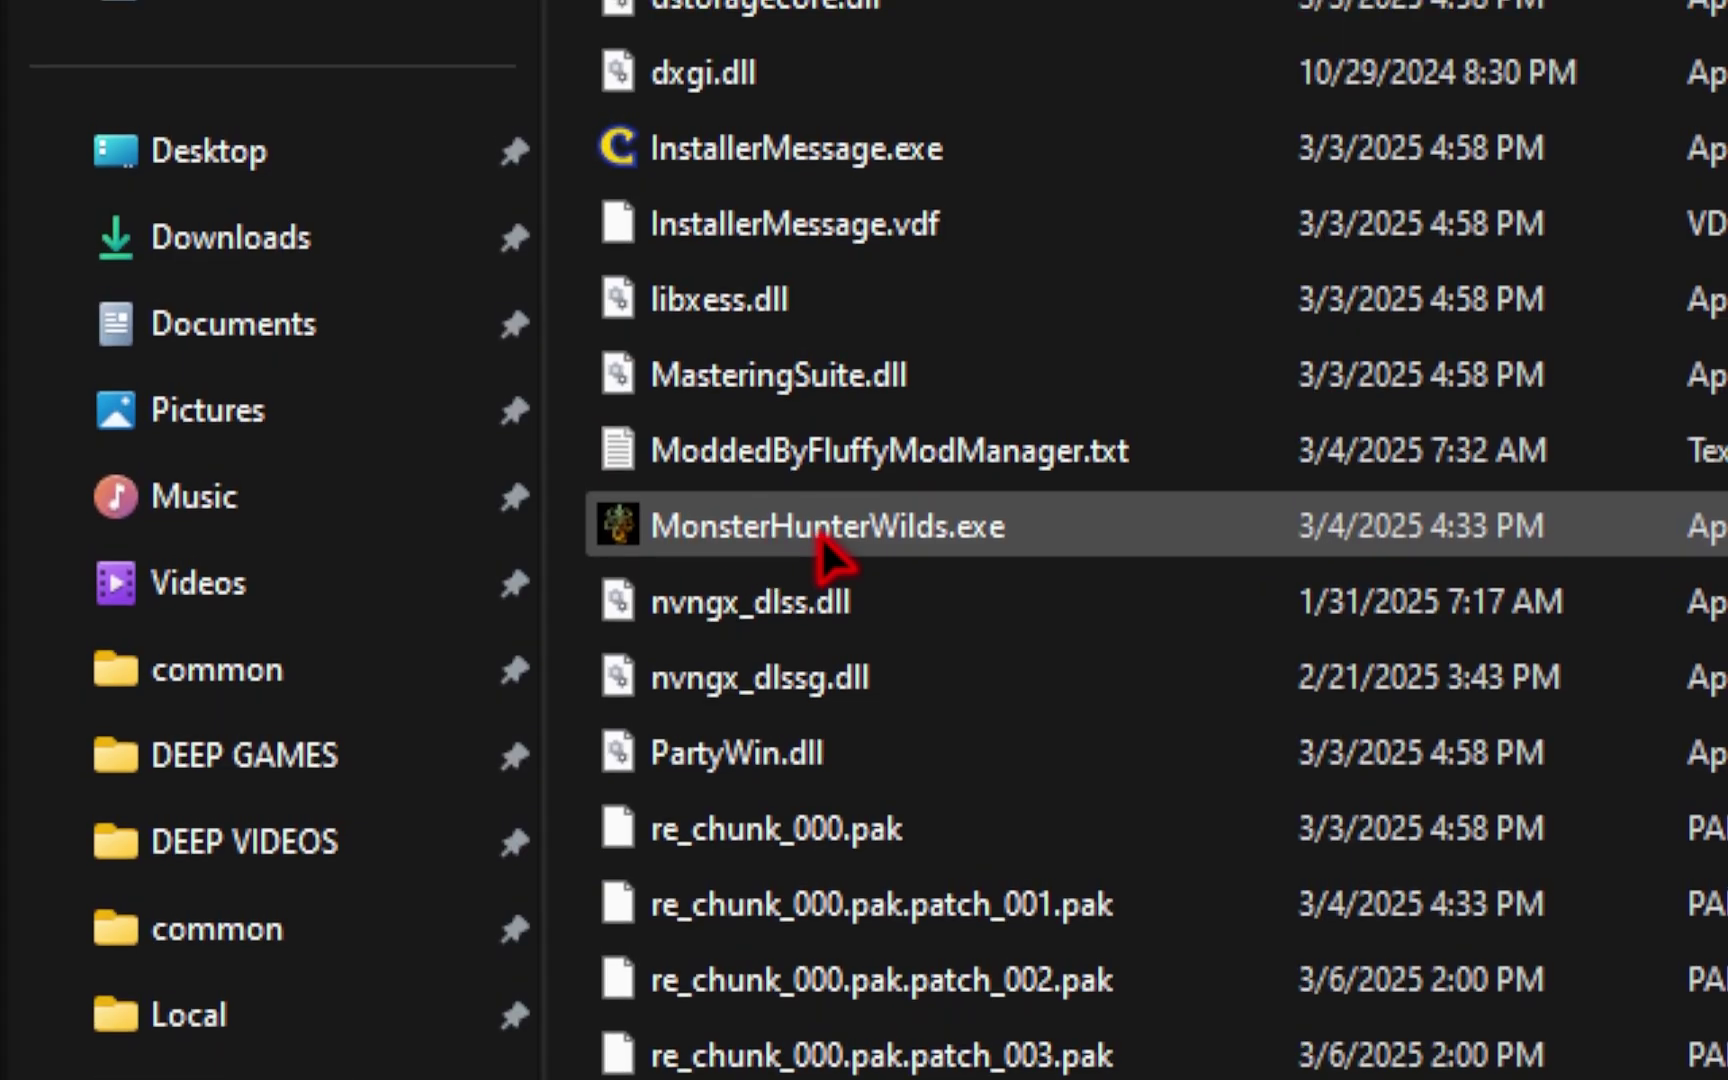
mouse_move(690, 377)
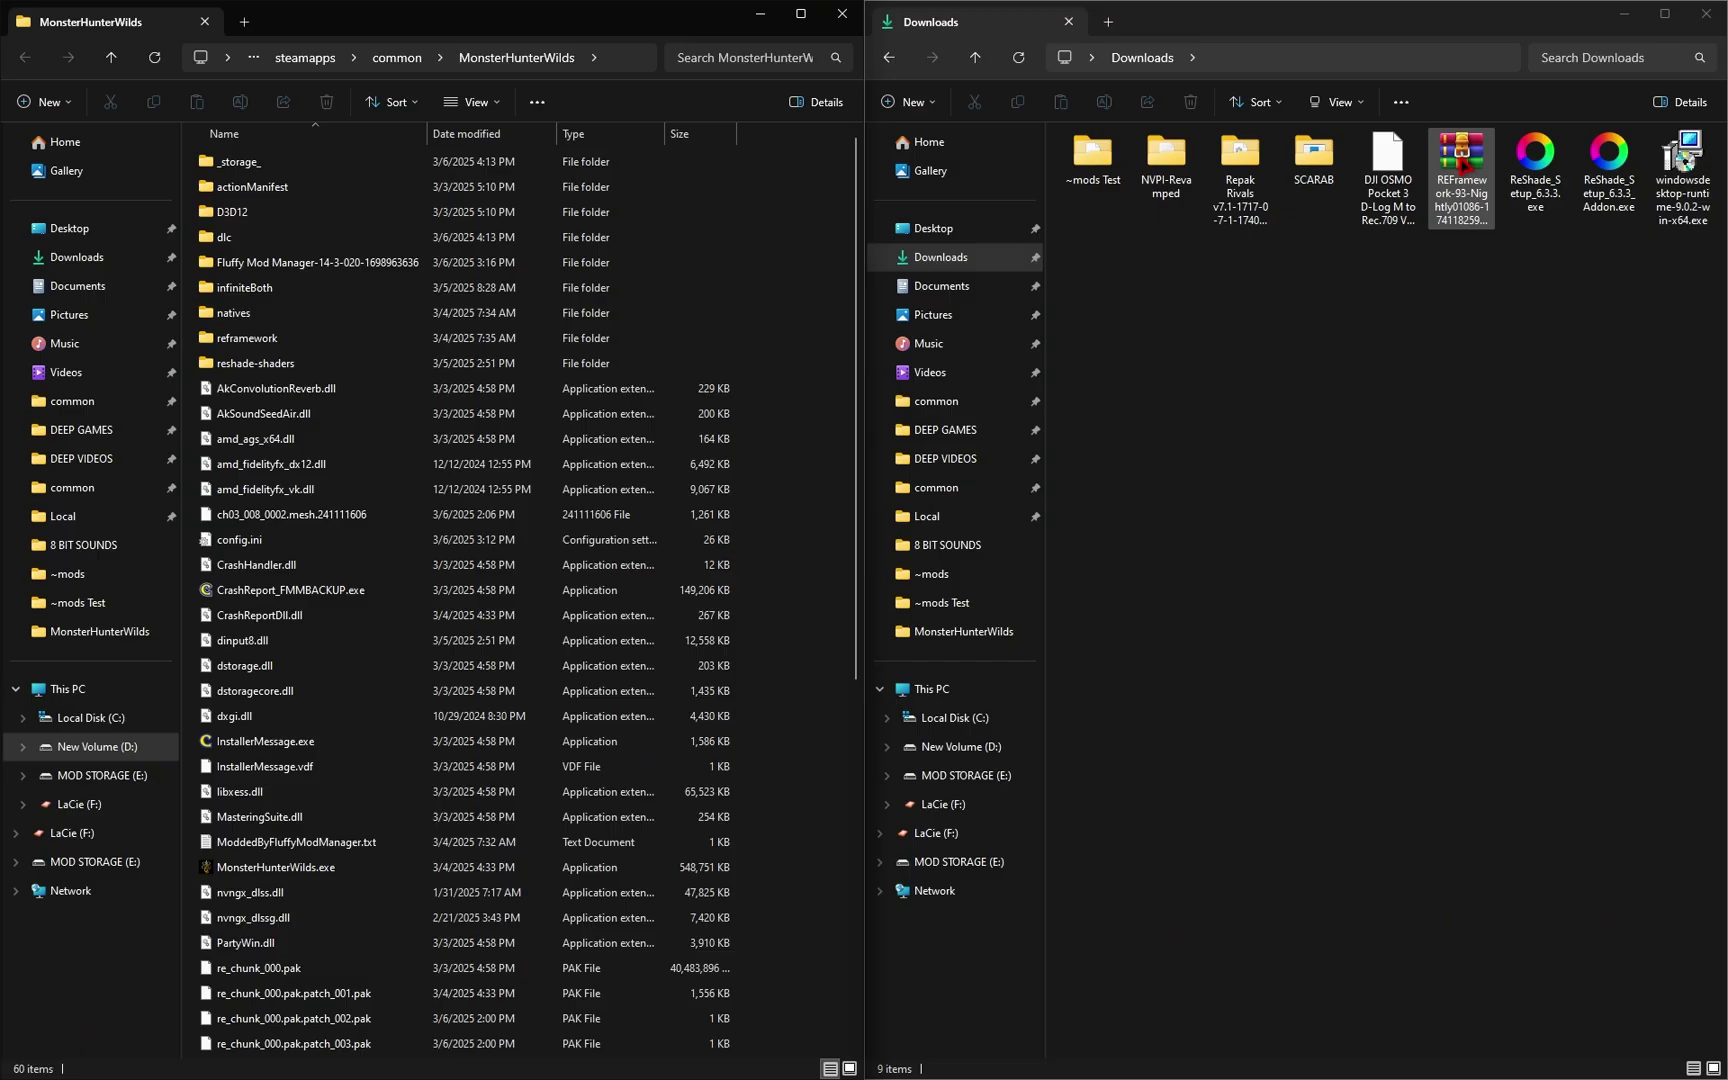
double_click(1462, 168)
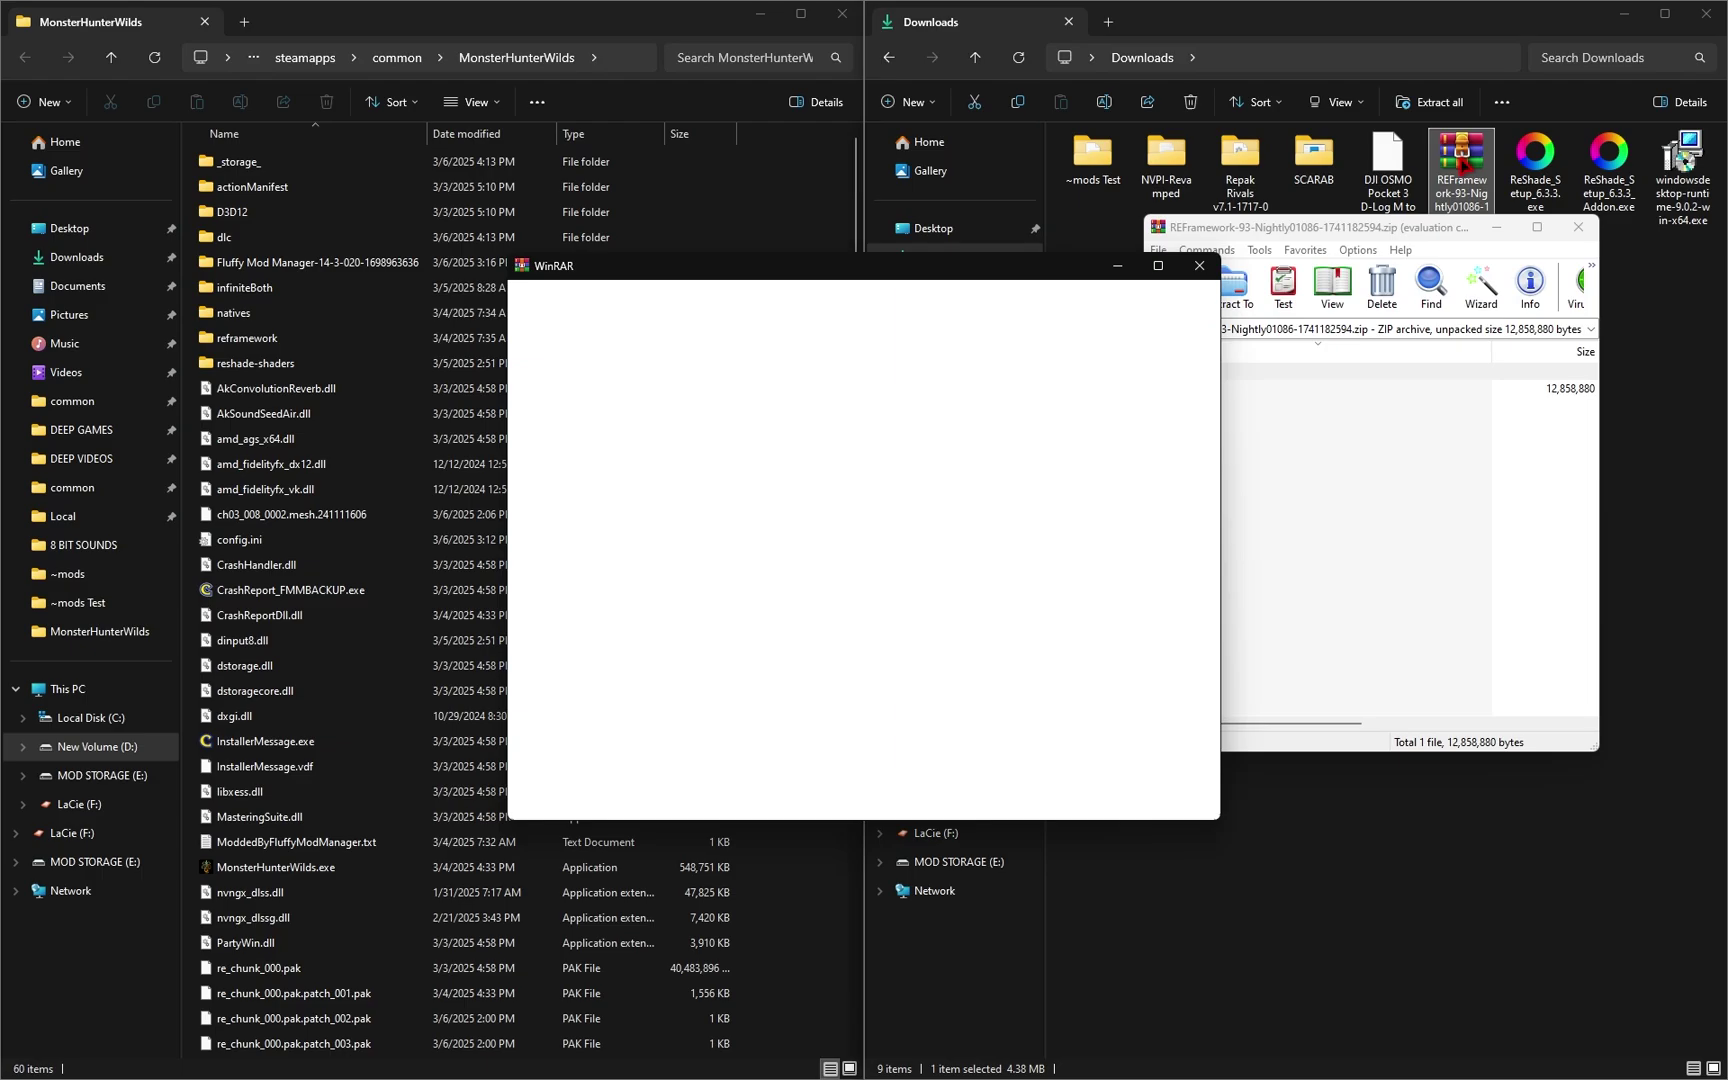
left_click(1237, 390)
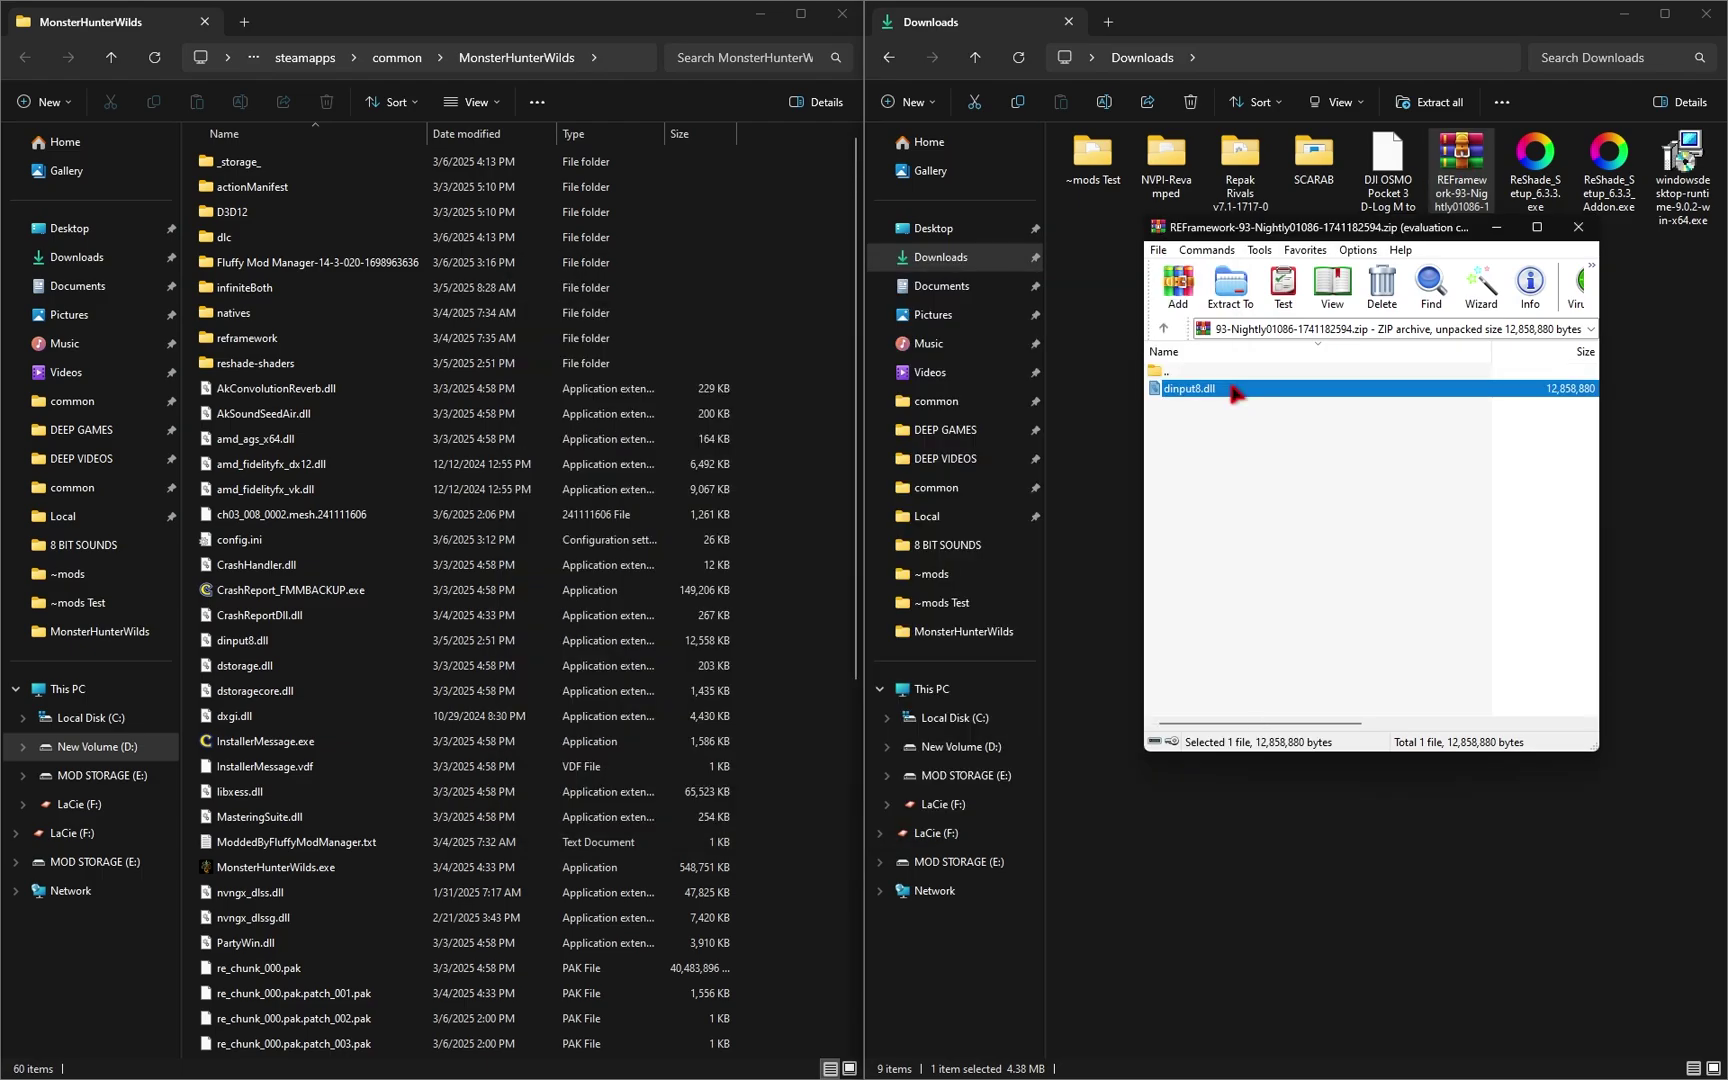
left_click_drag(289, 582, 240, 640)
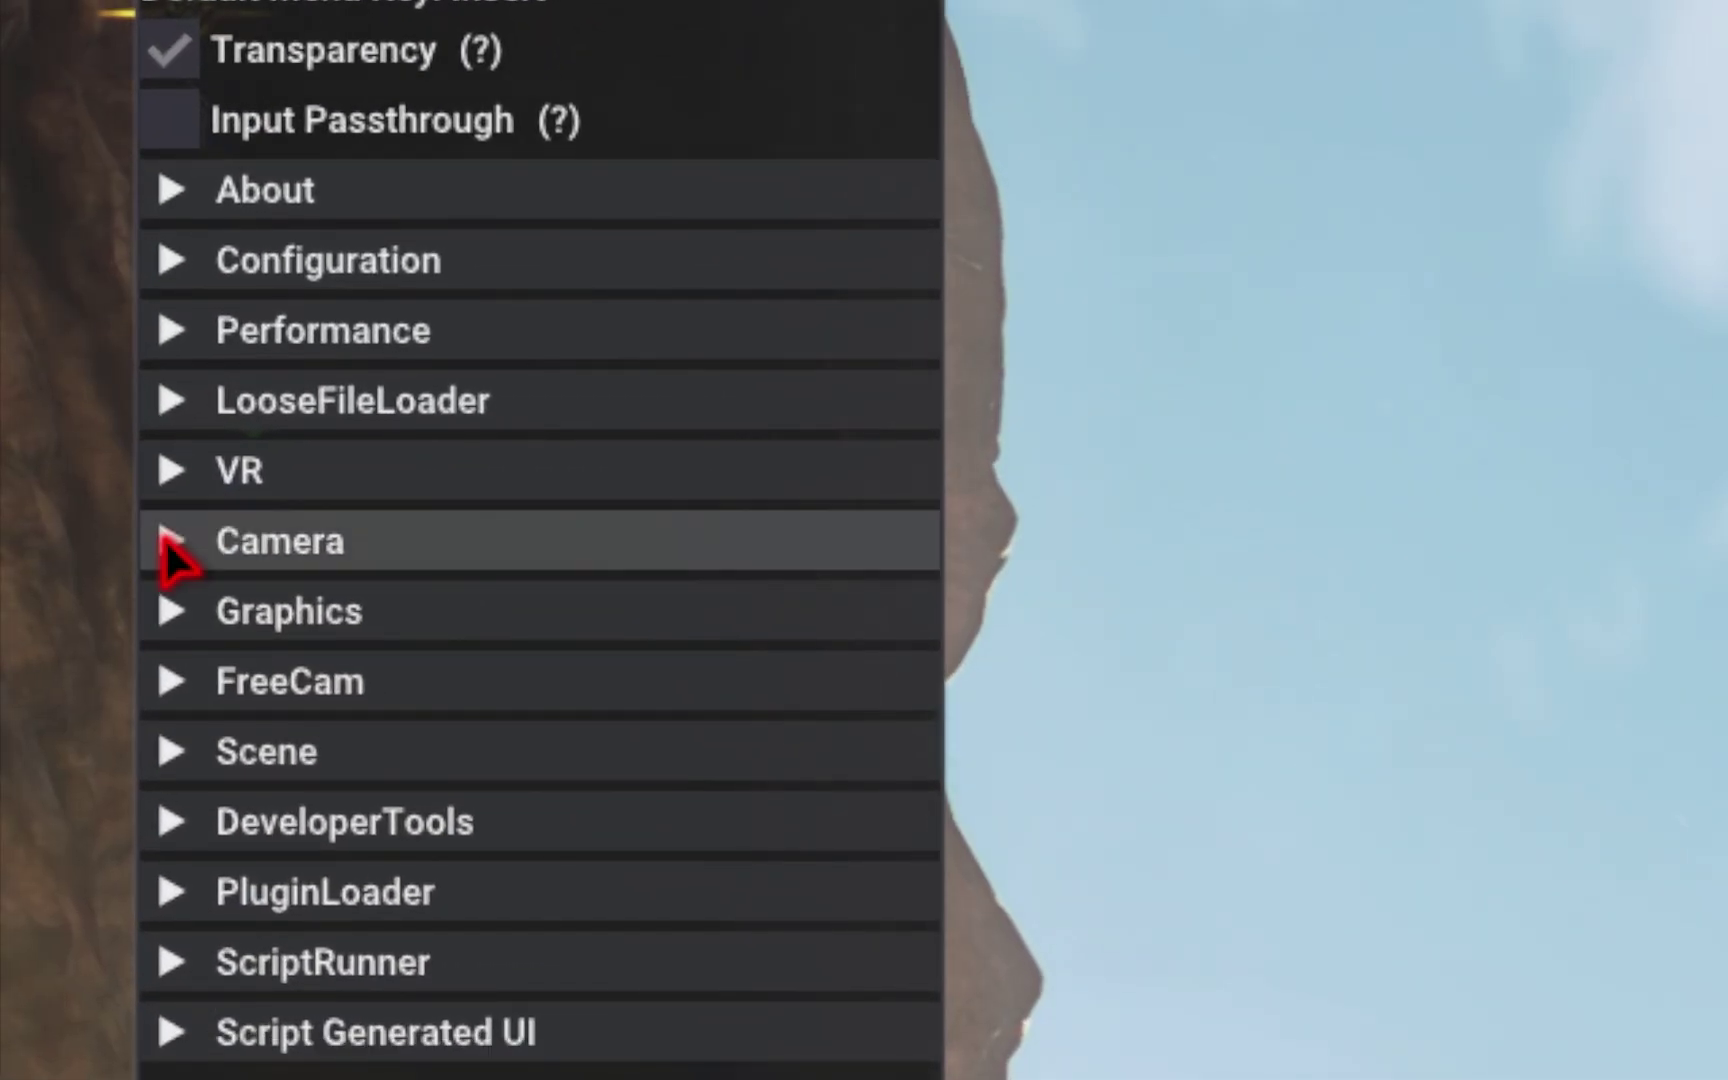
Expand REFramework's Camera, Graphics, Ultrawide/FOV Options and FreeCam sections, then toggle the overlay with Insert
left_click(167, 580)
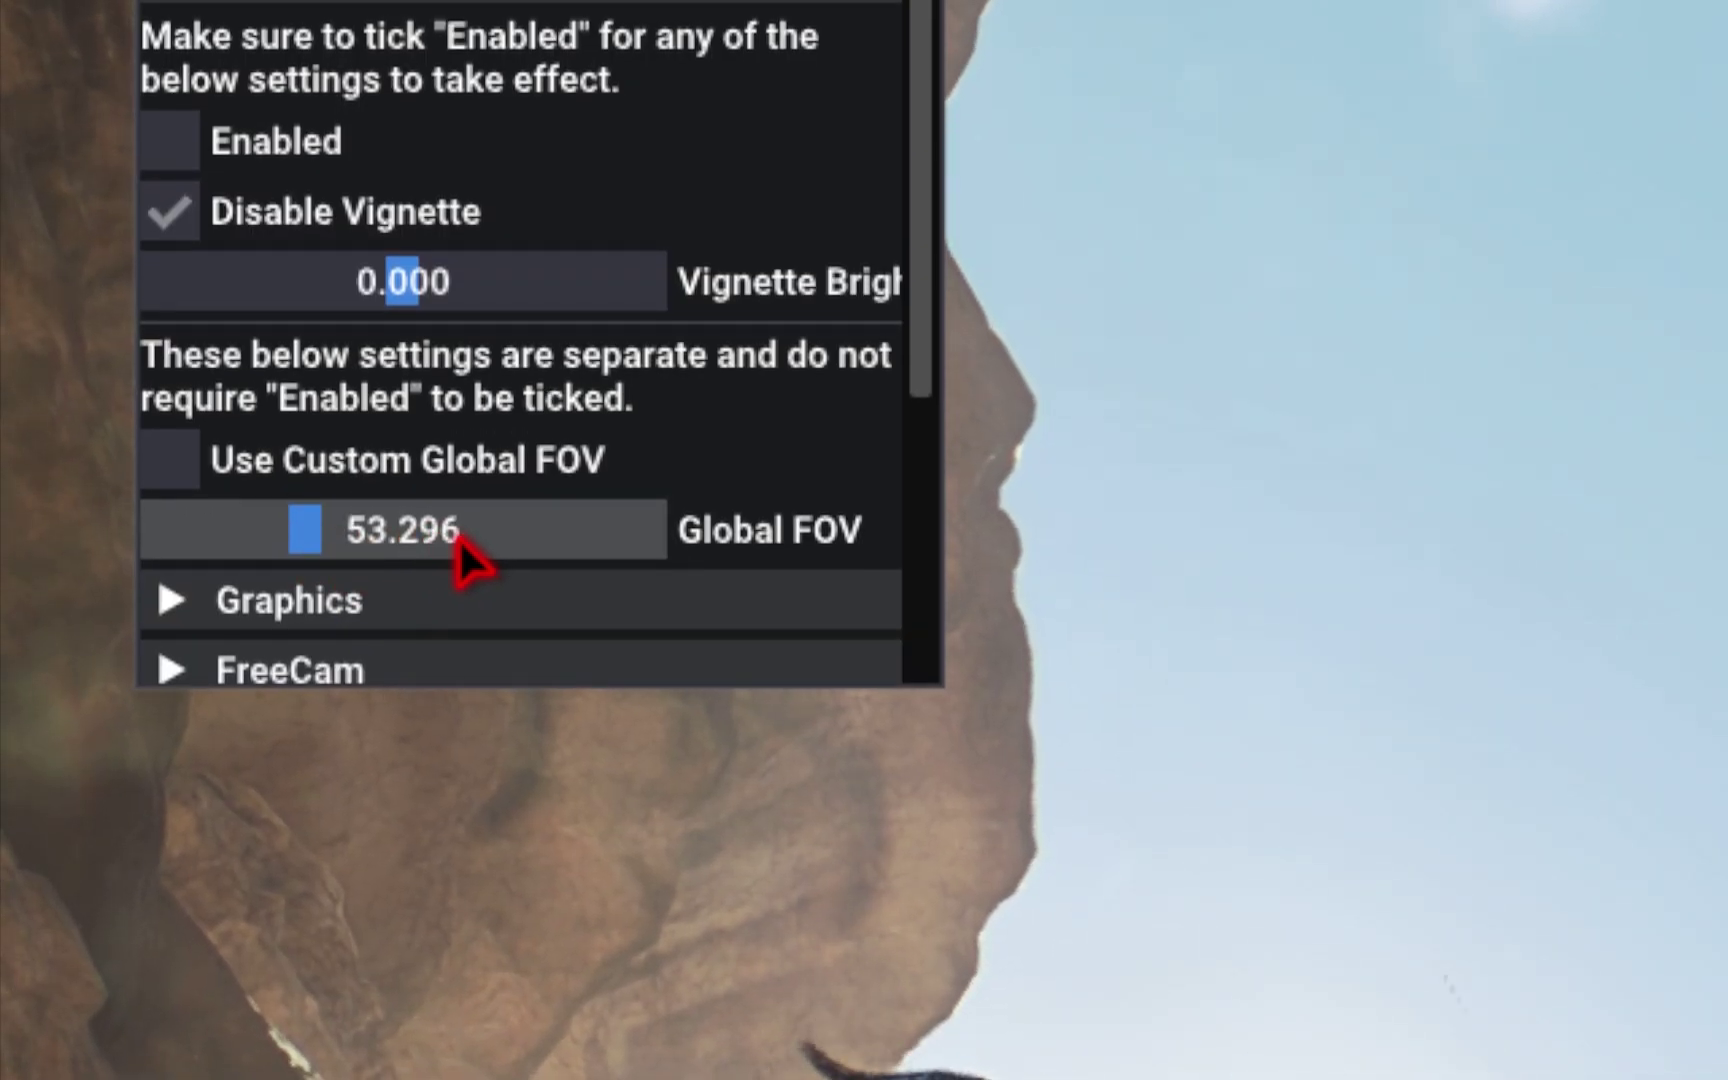
left_click(176, 605)
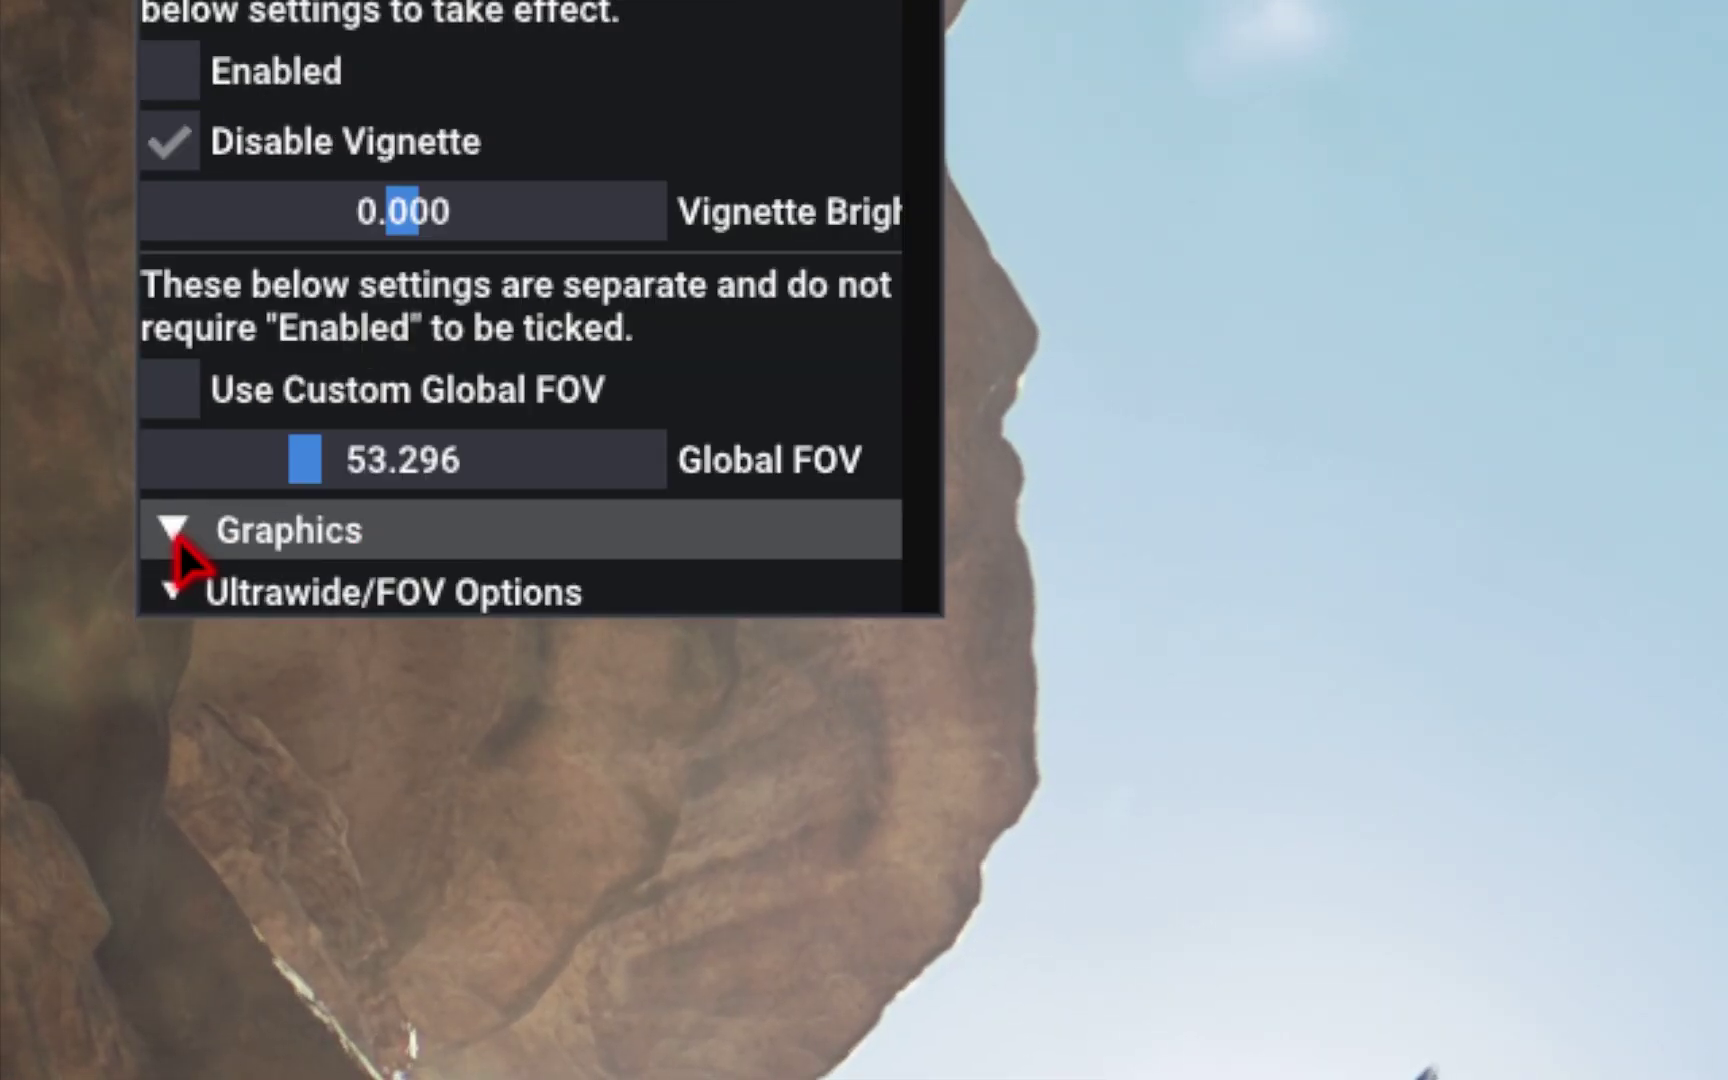
left_click(176, 592)
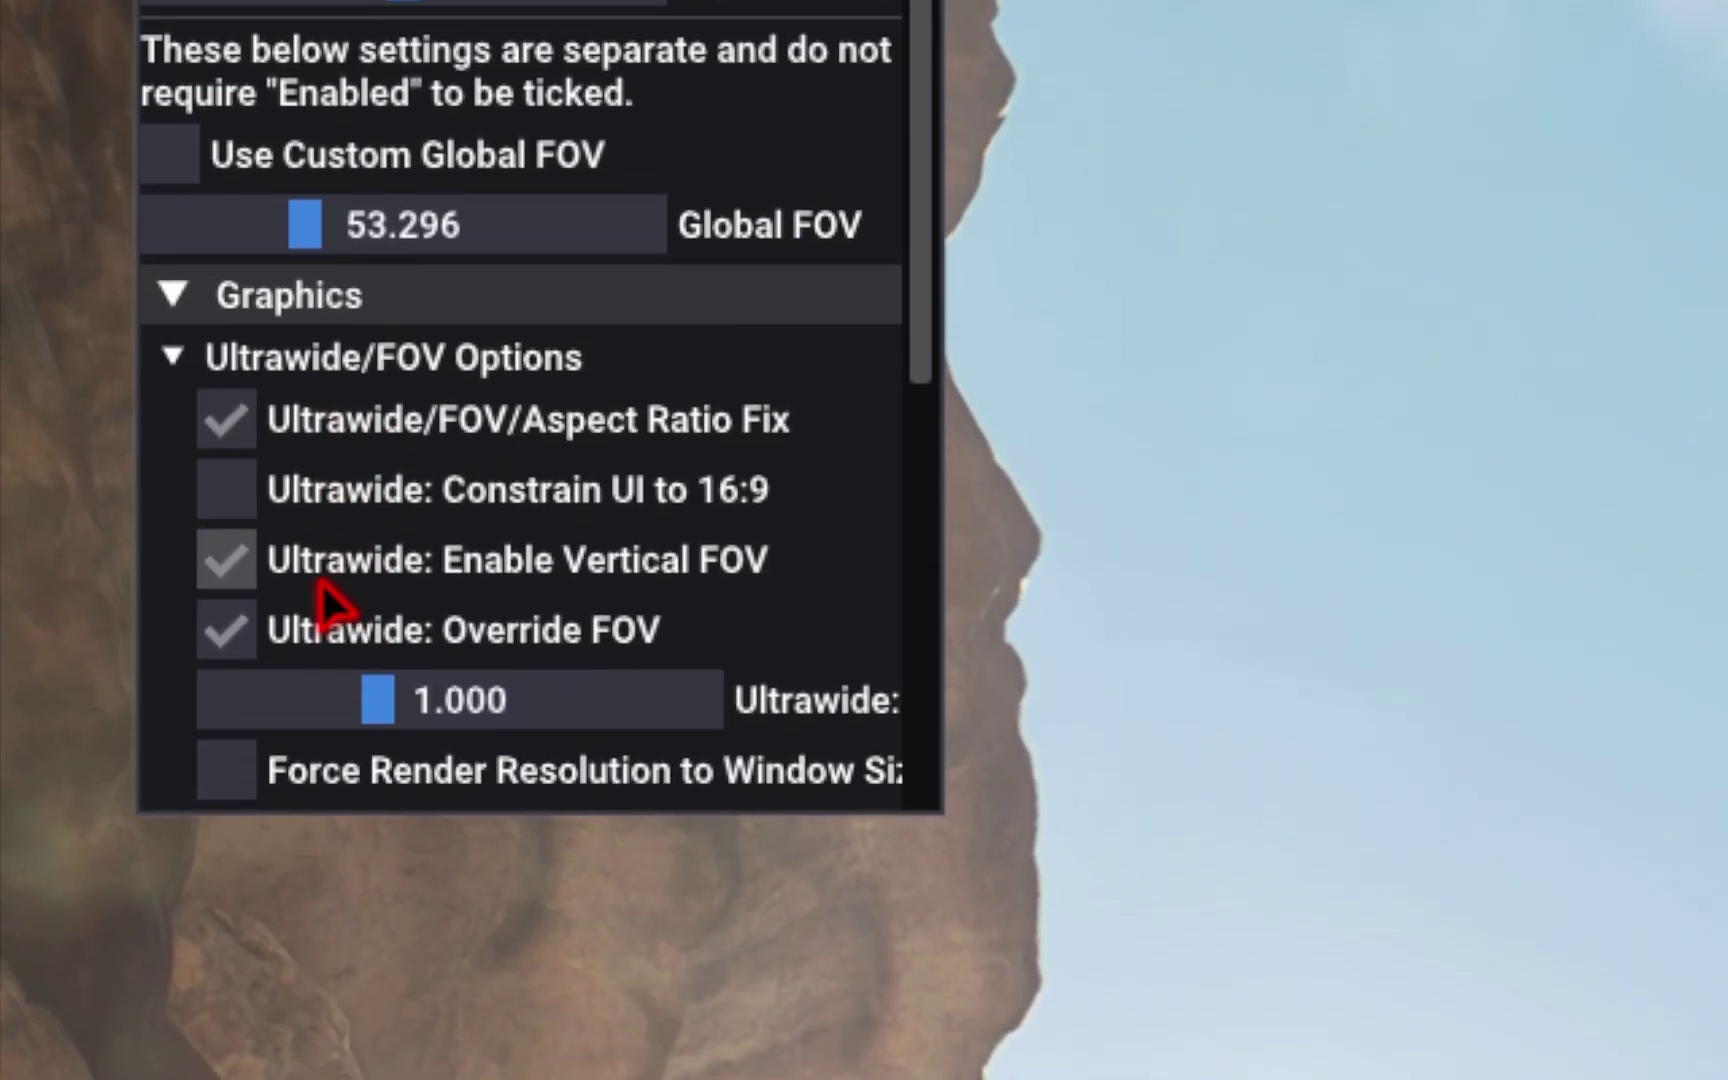
scroll(330, 600, "down", 5)
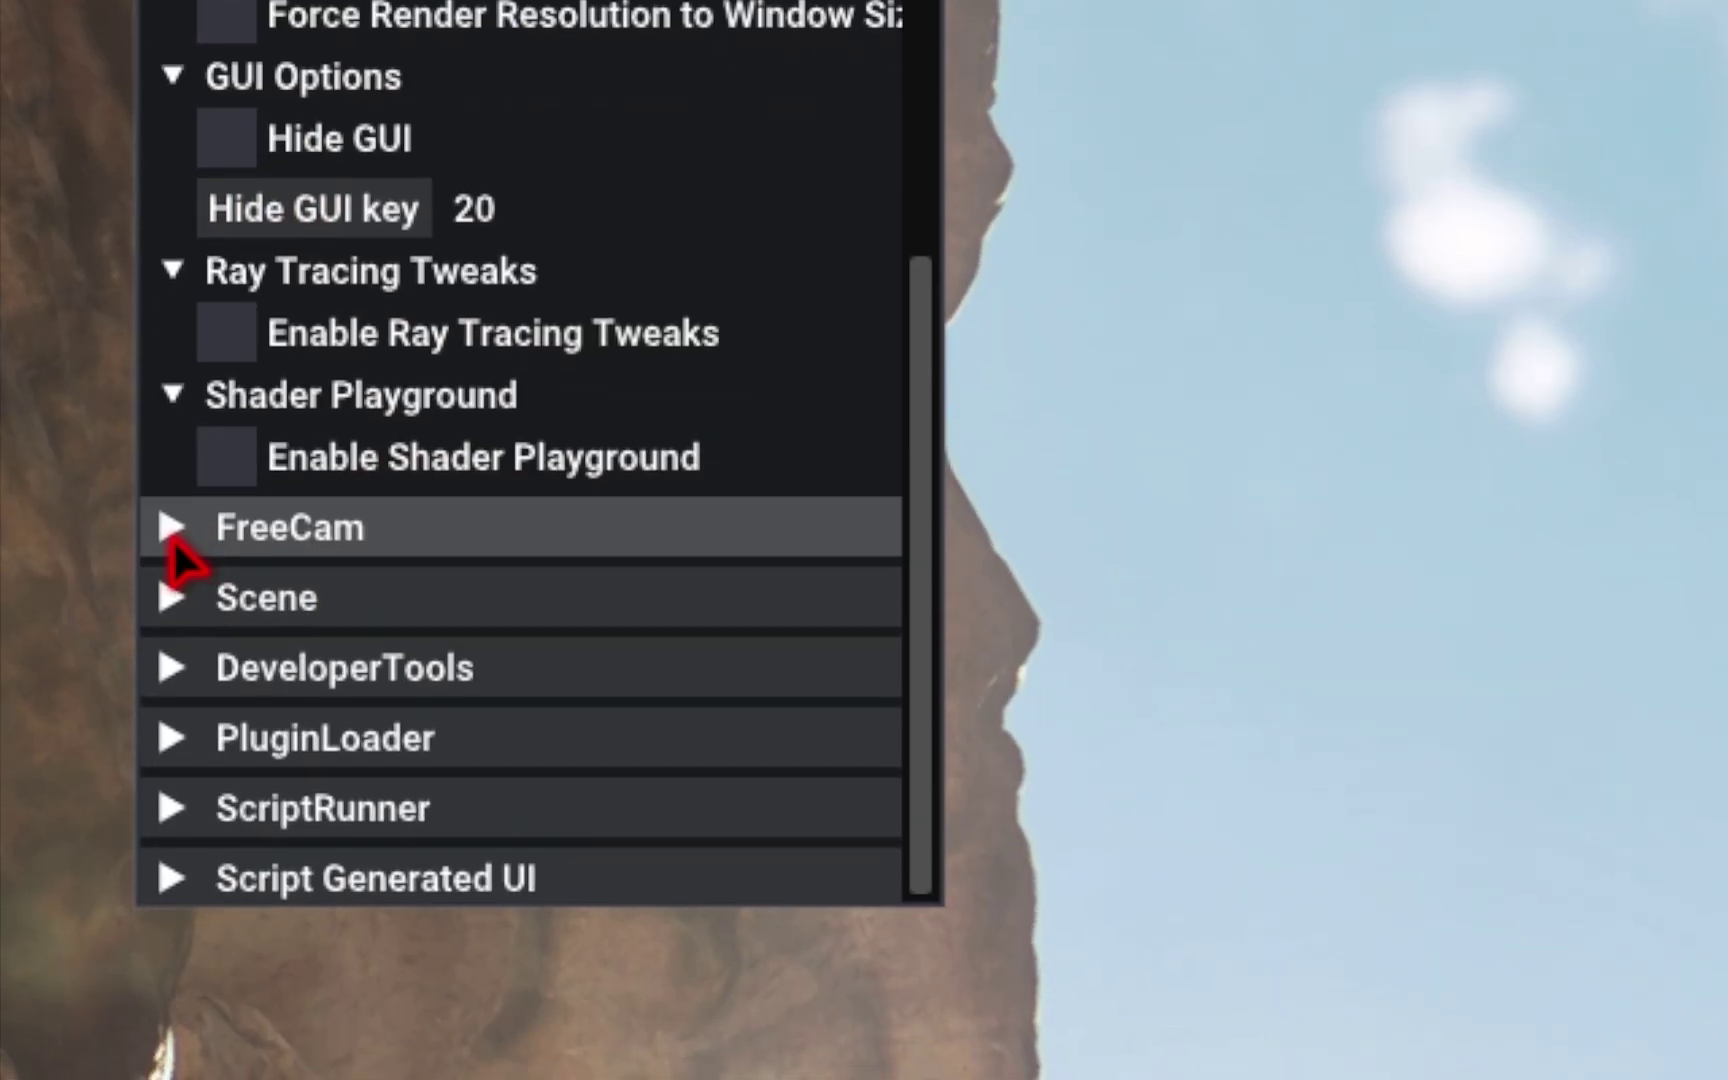
left_click(175, 778)
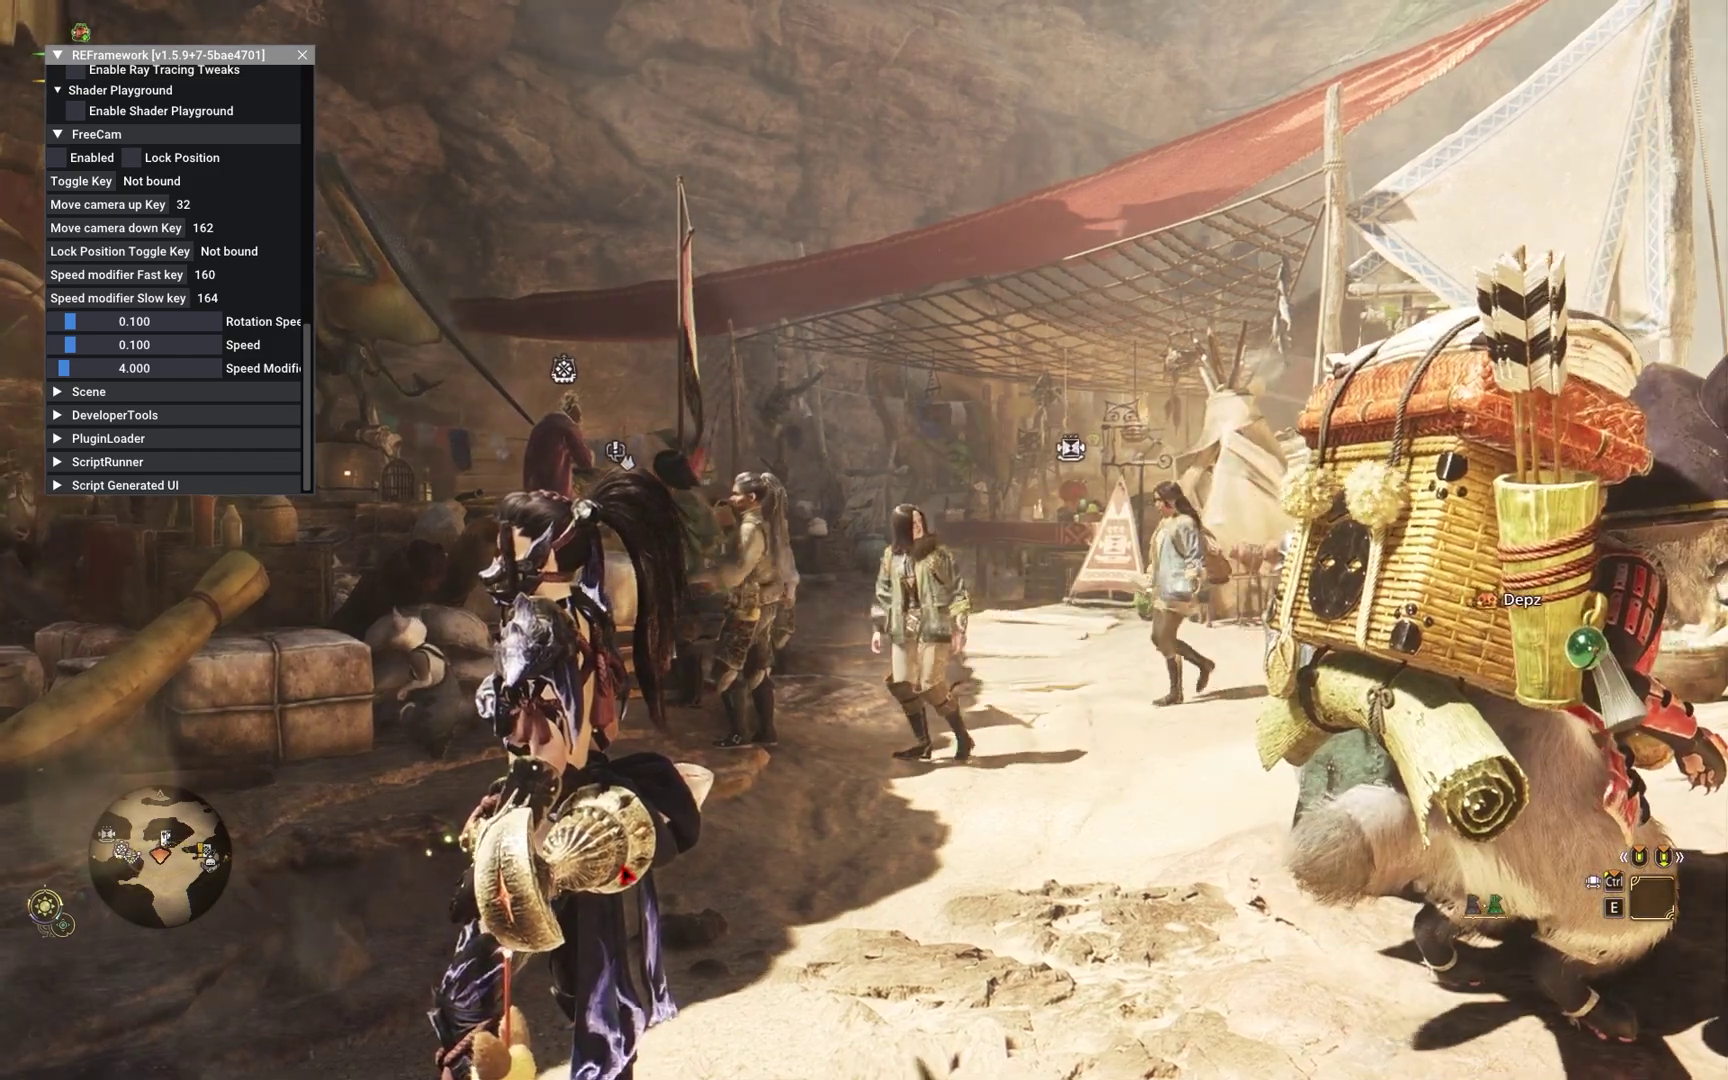
key("Insert")
key("Escape")
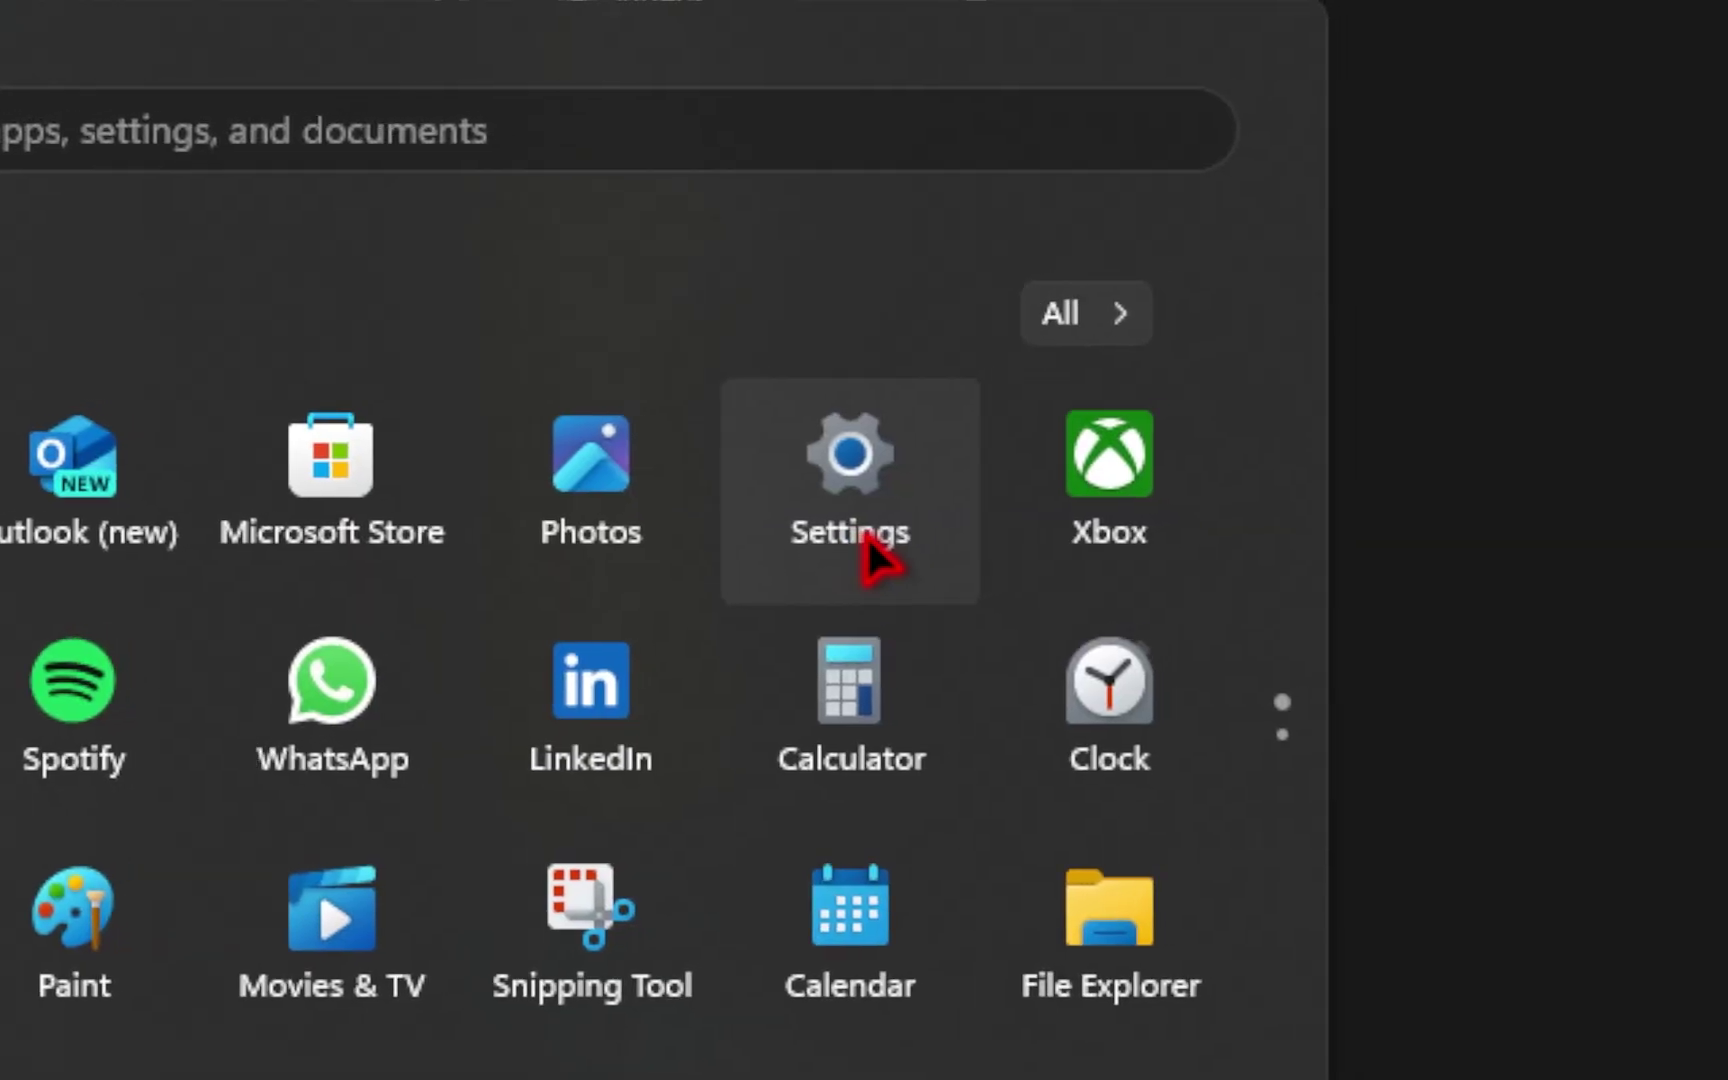
Navigate Settings > System > Display > Graphics to the default graphics settings page
left_click(867, 535)
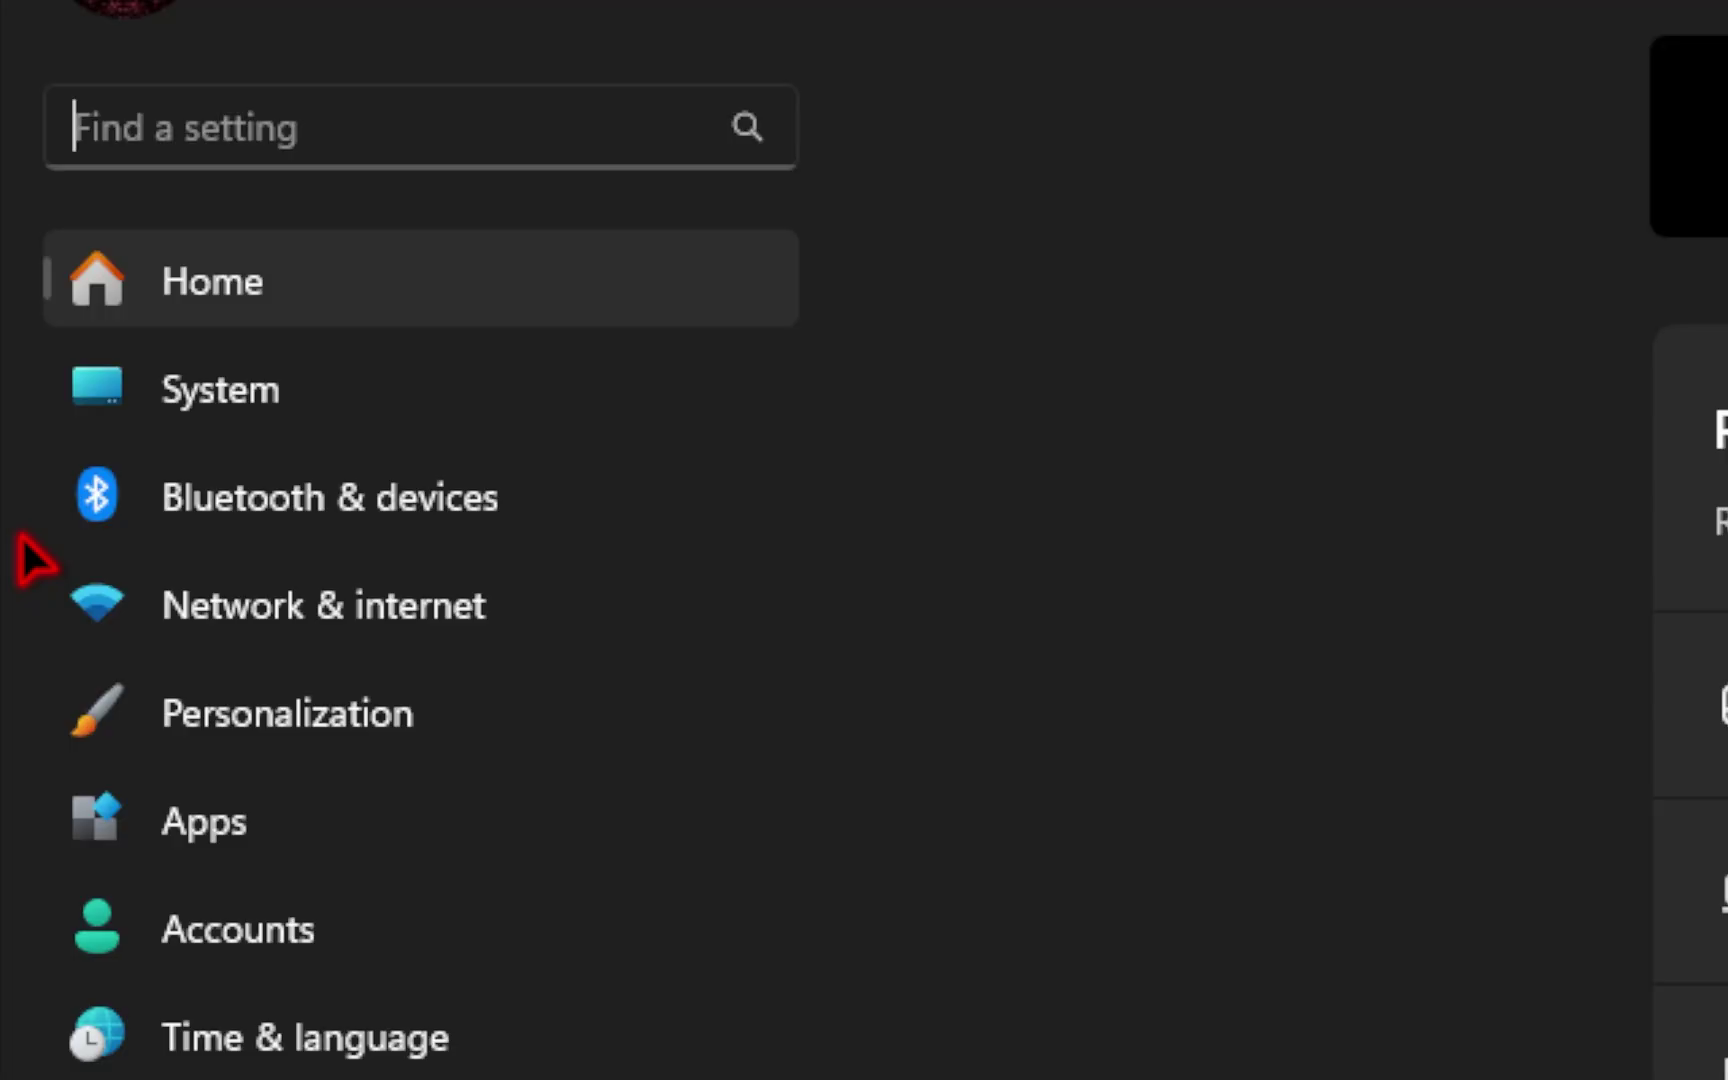
left_click(220, 389)
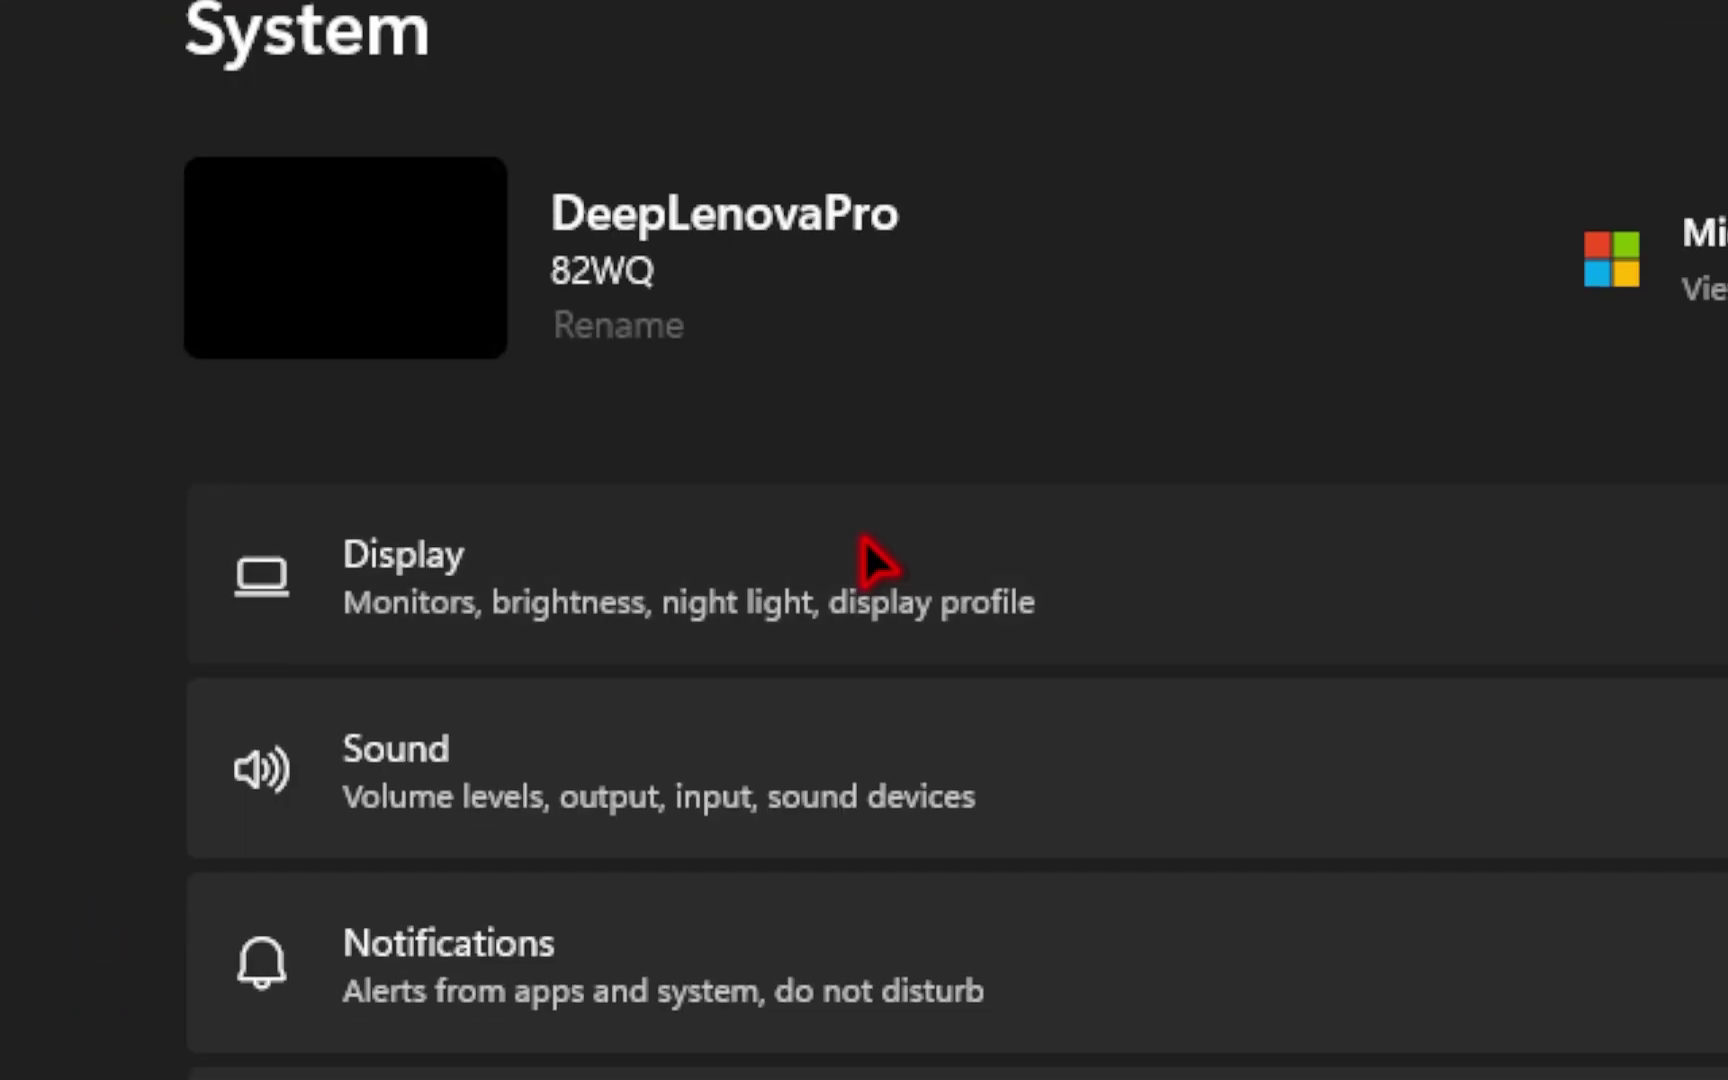
left_click(872, 559)
scroll(872, 559, "down", 5)
scroll(892, 736, "down", 10)
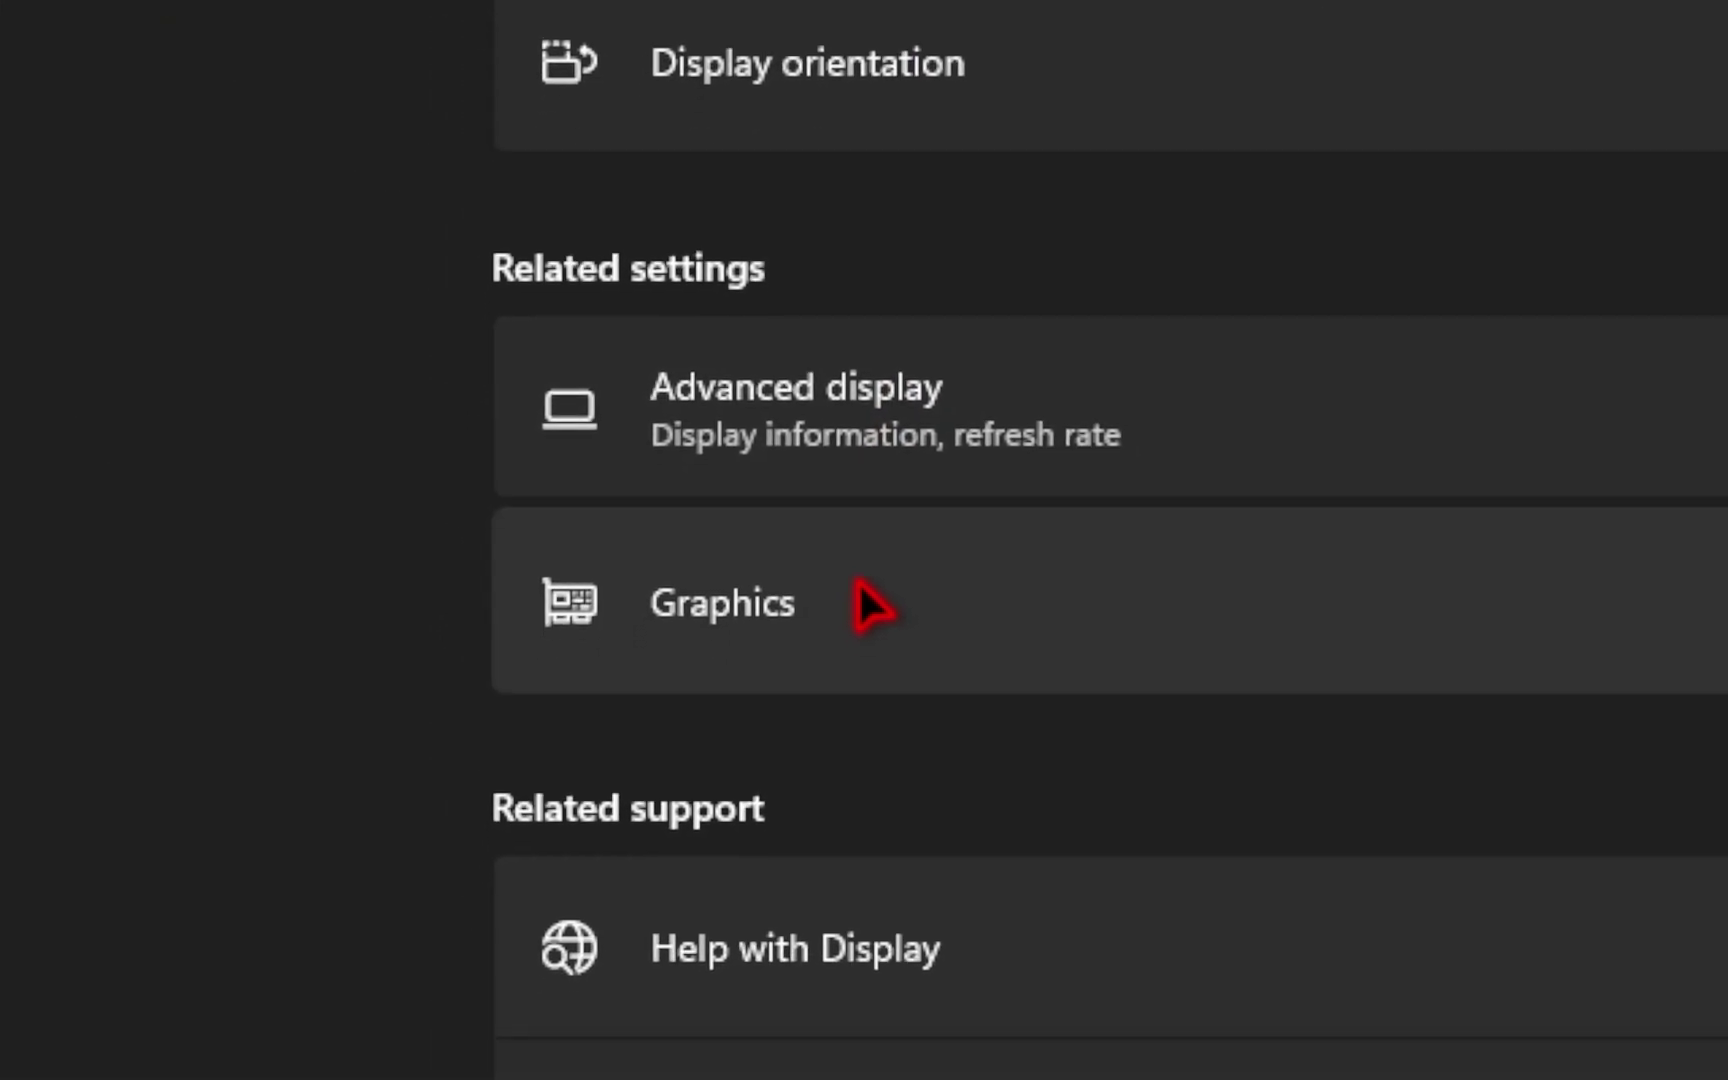
left_click(864, 537)
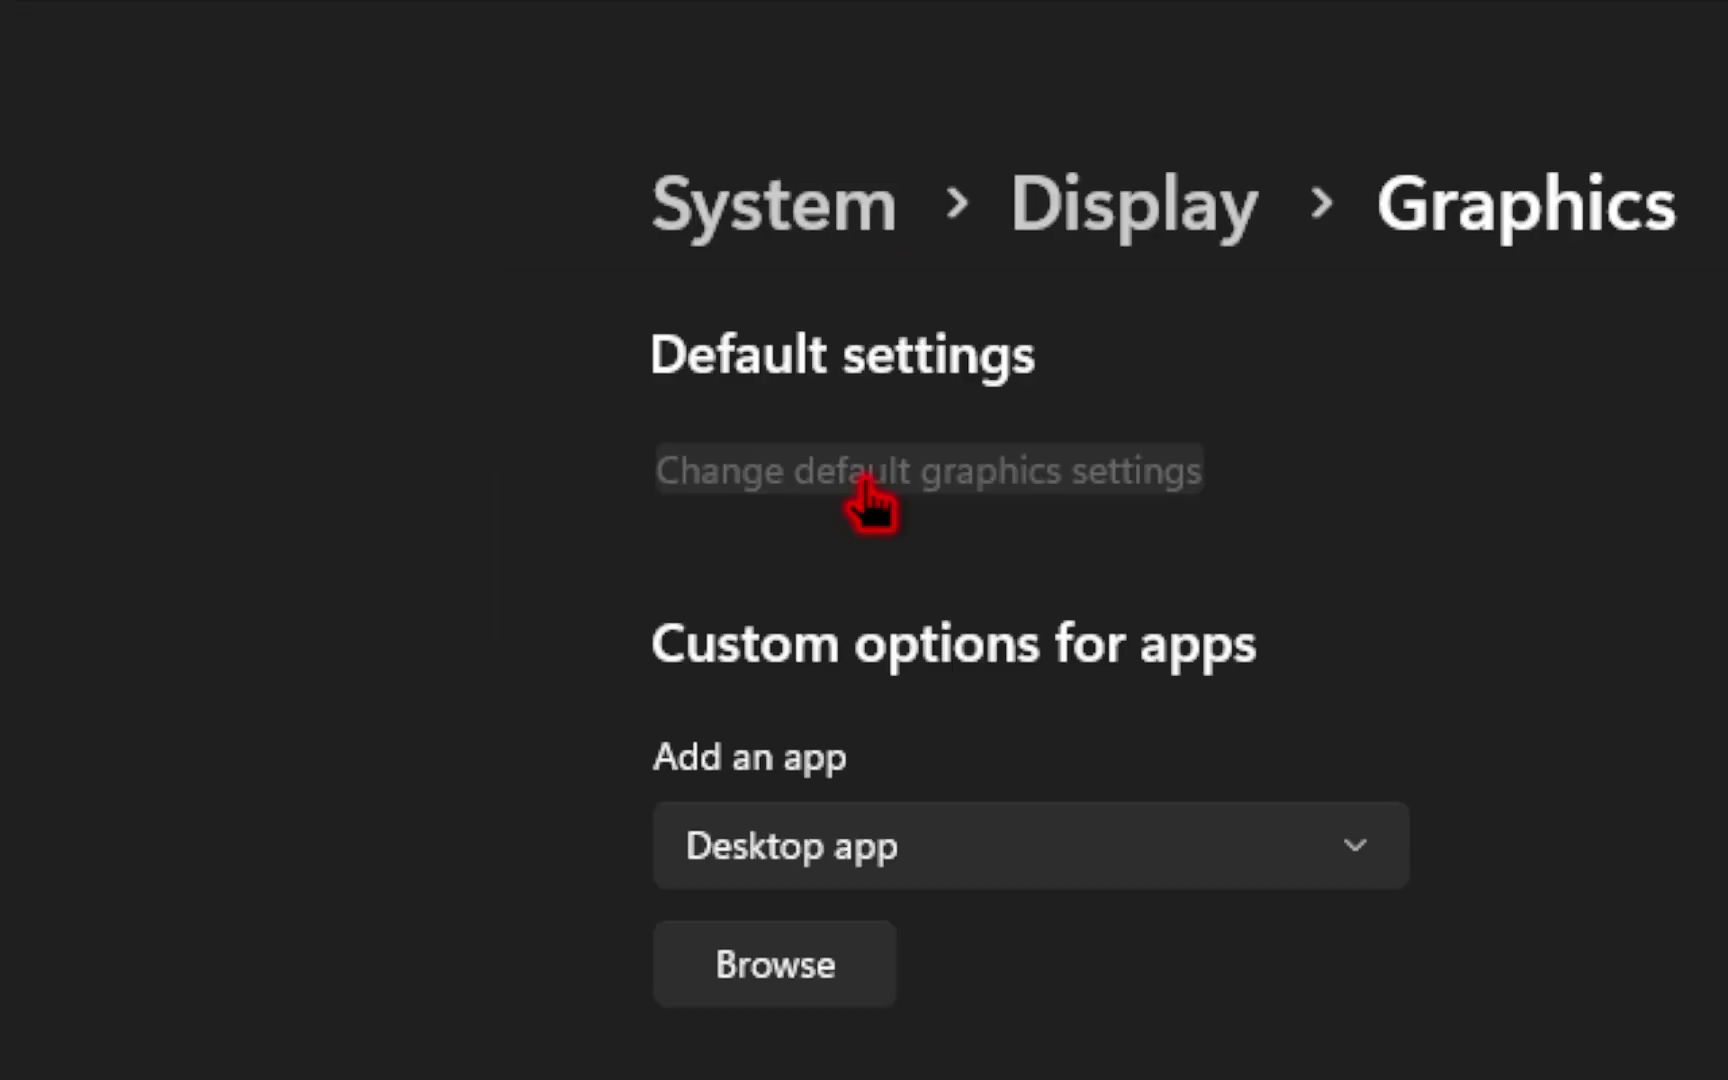
left_click(866, 482)
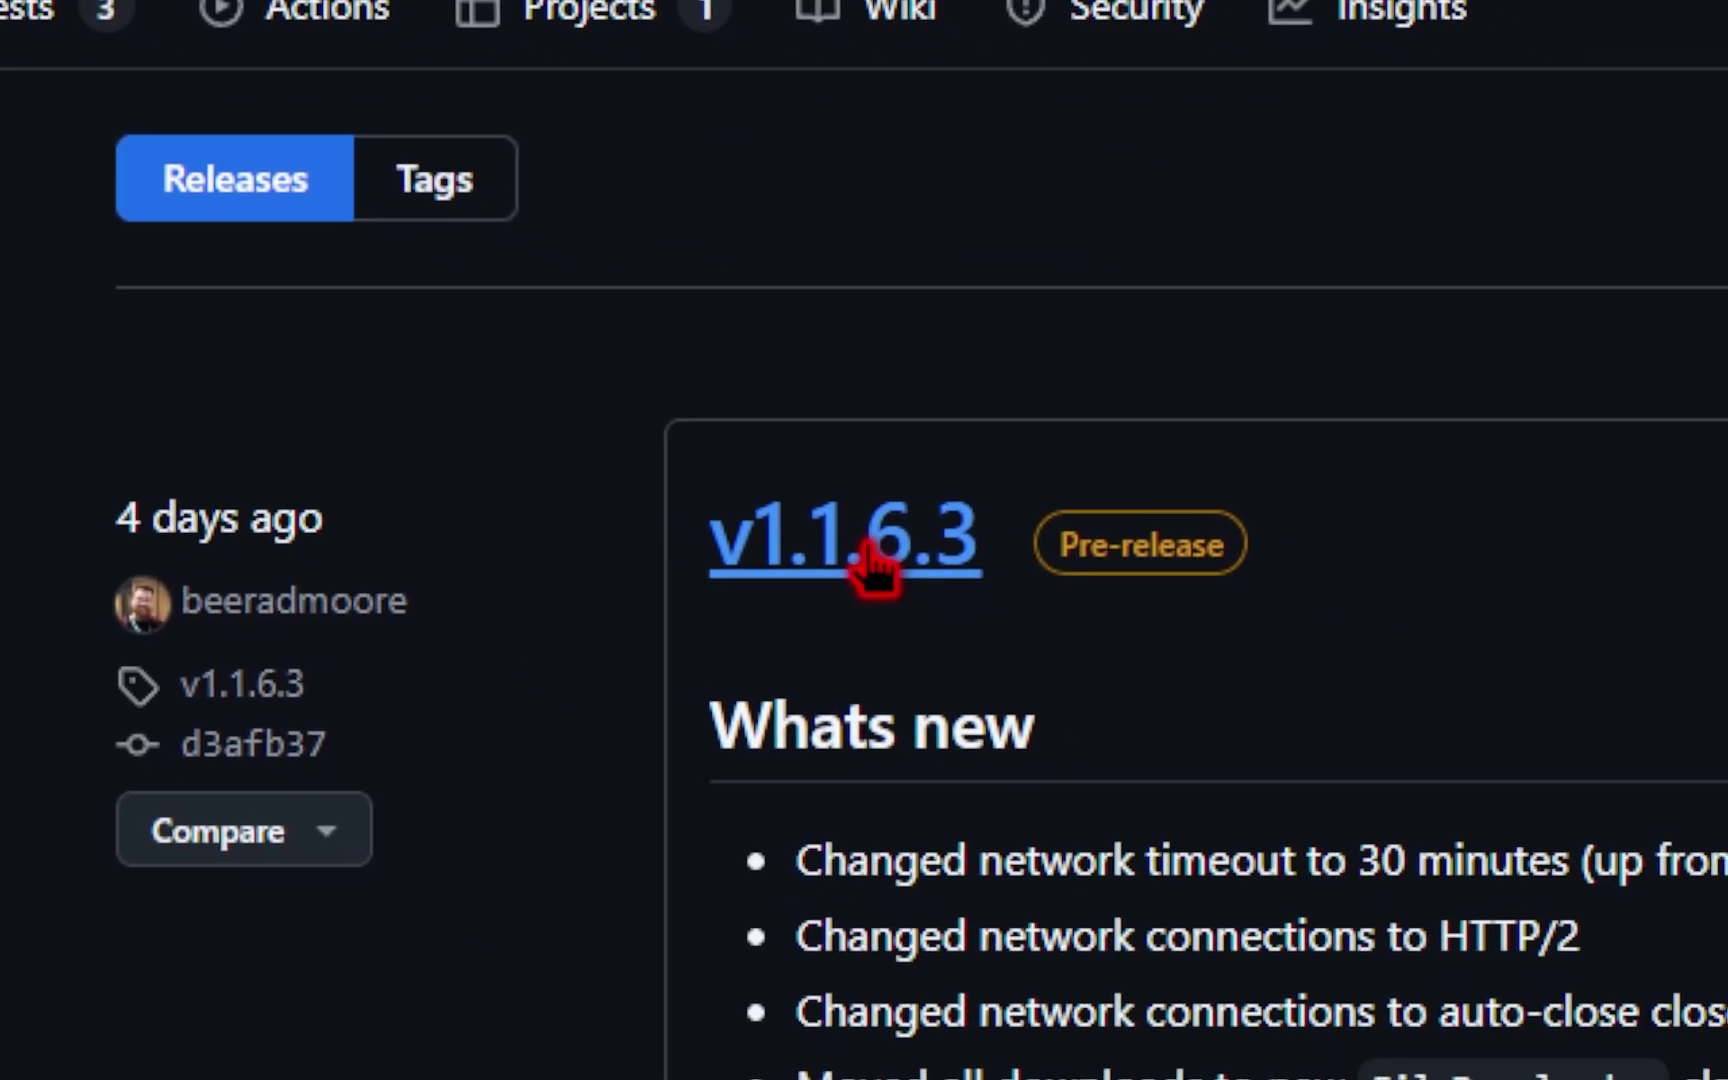
Save the DLSS Swapper 1.1.6.3 installer to Downloads and download NVPI-Revamped.zip
left_click(876, 549)
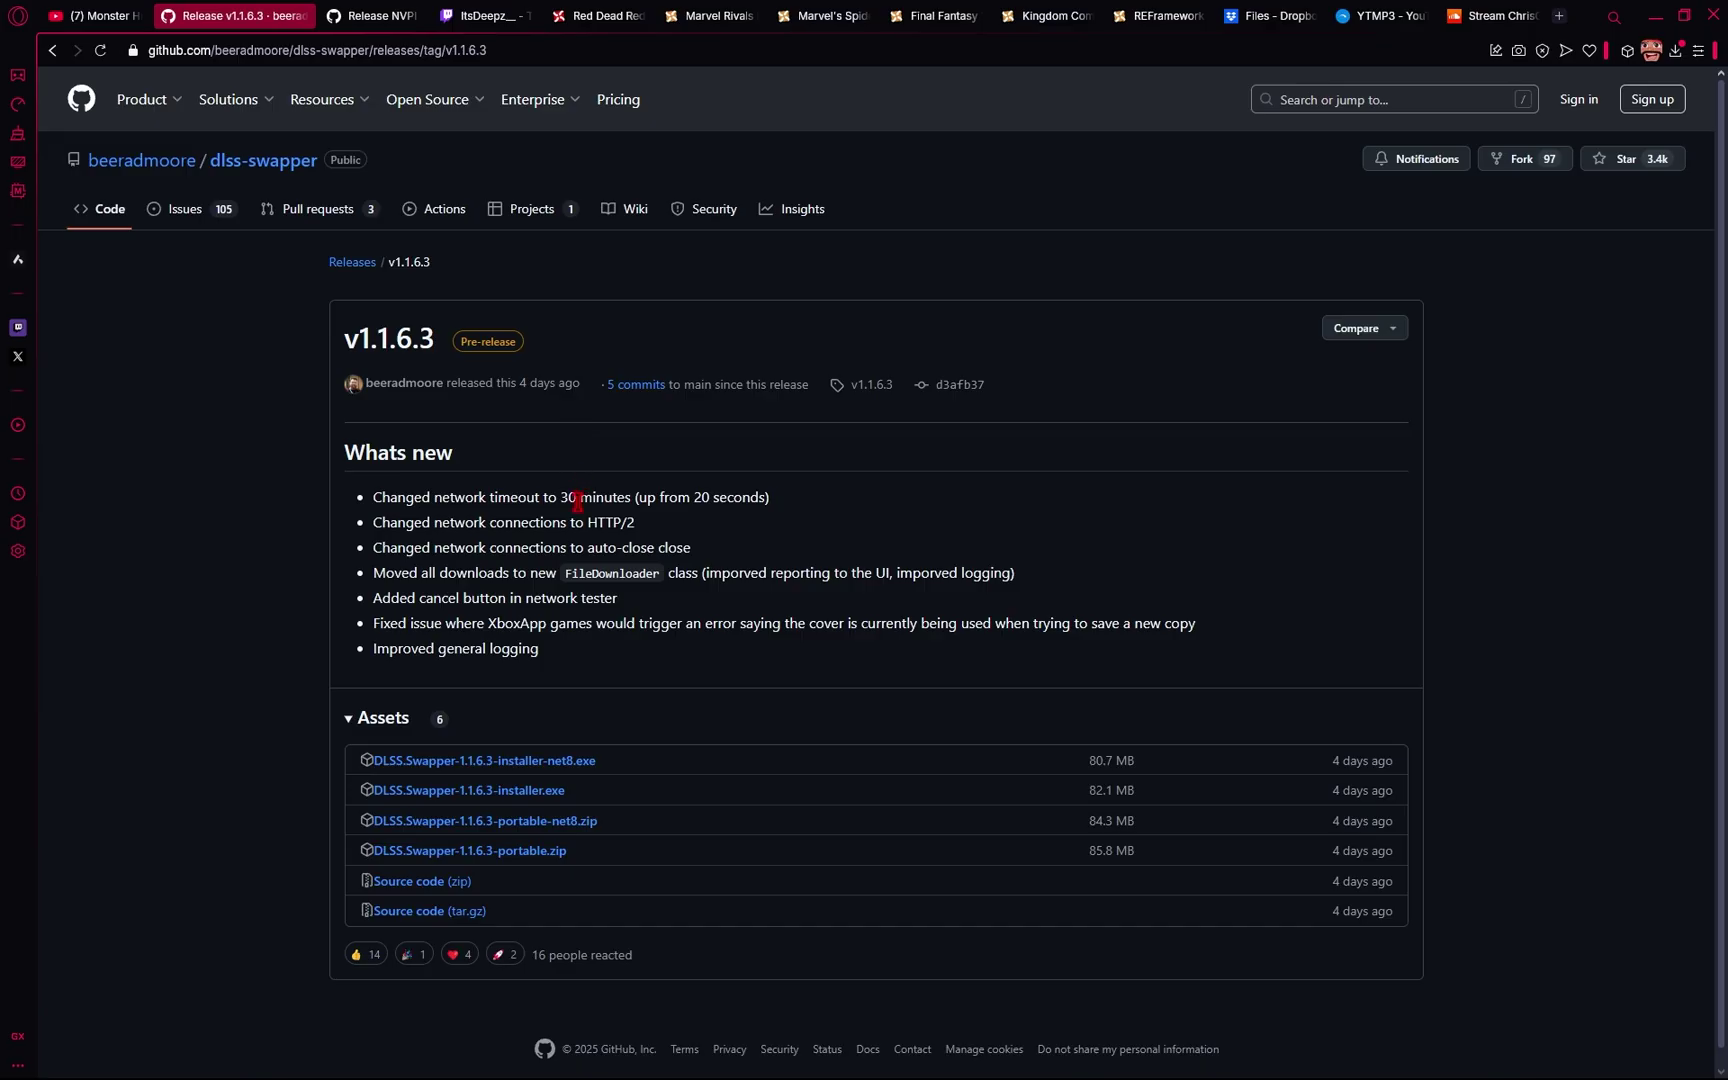
left_click(545, 797)
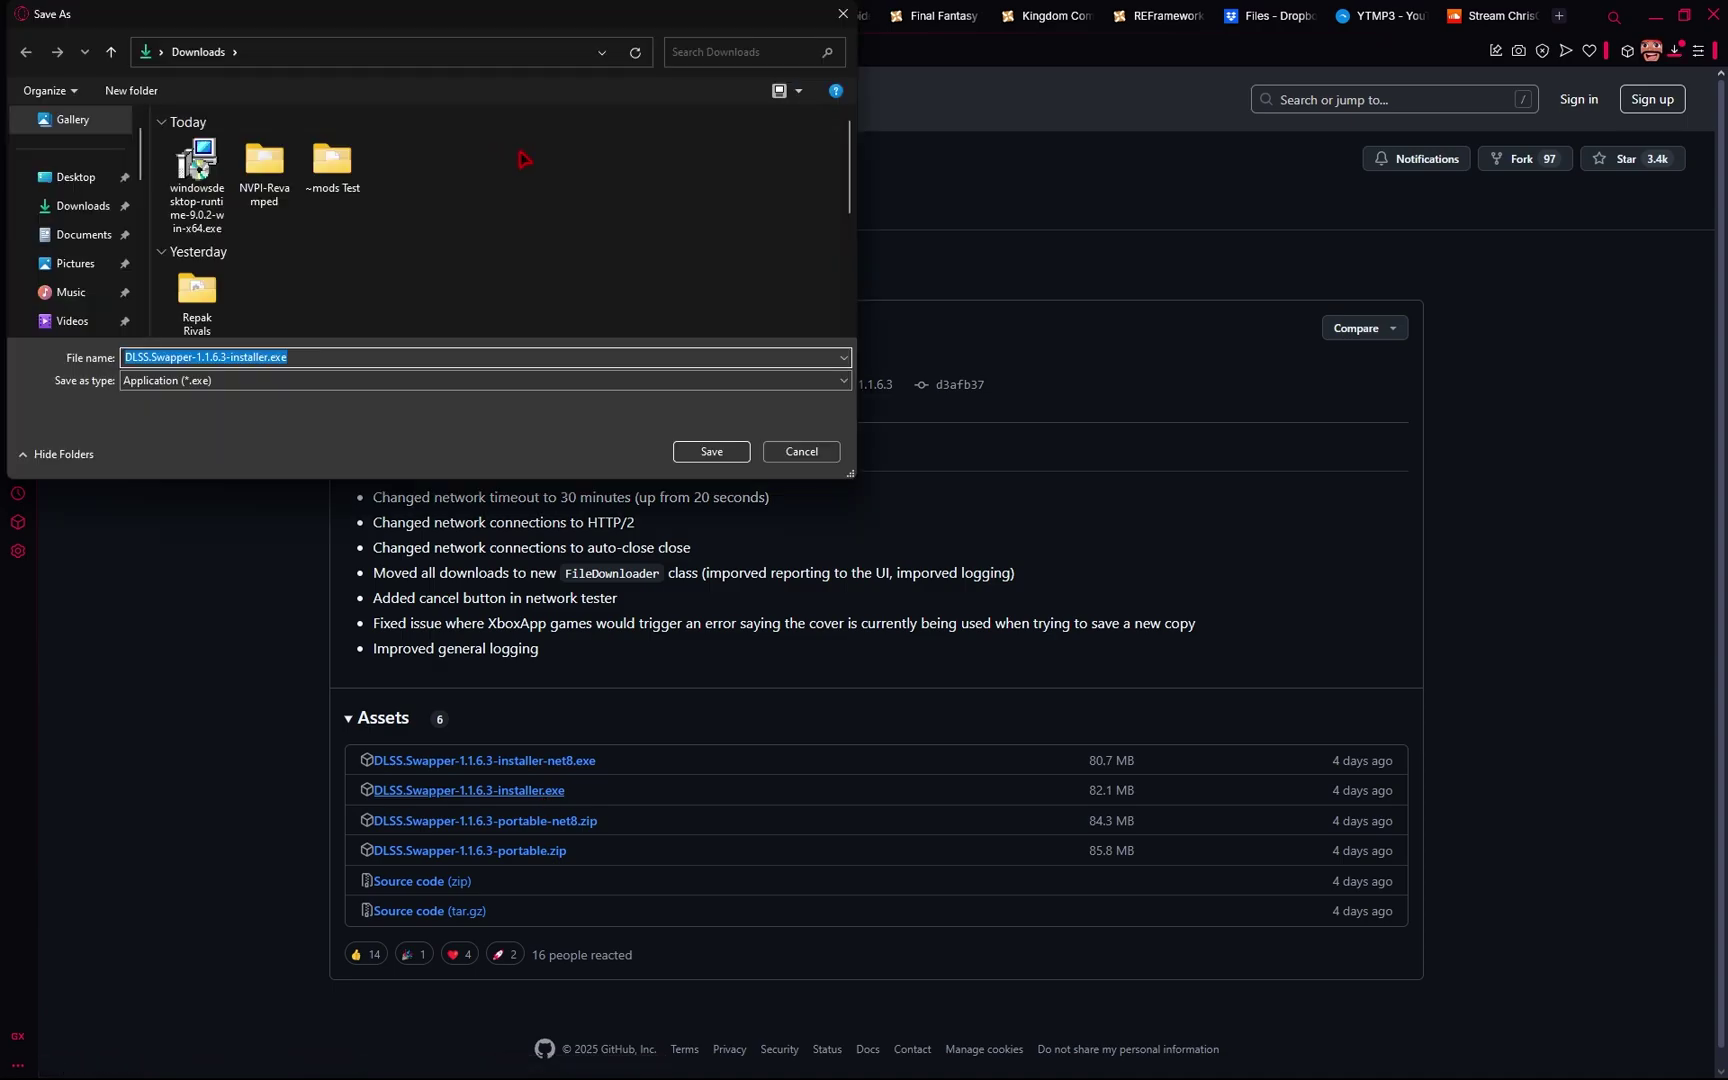
left_click(711, 452)
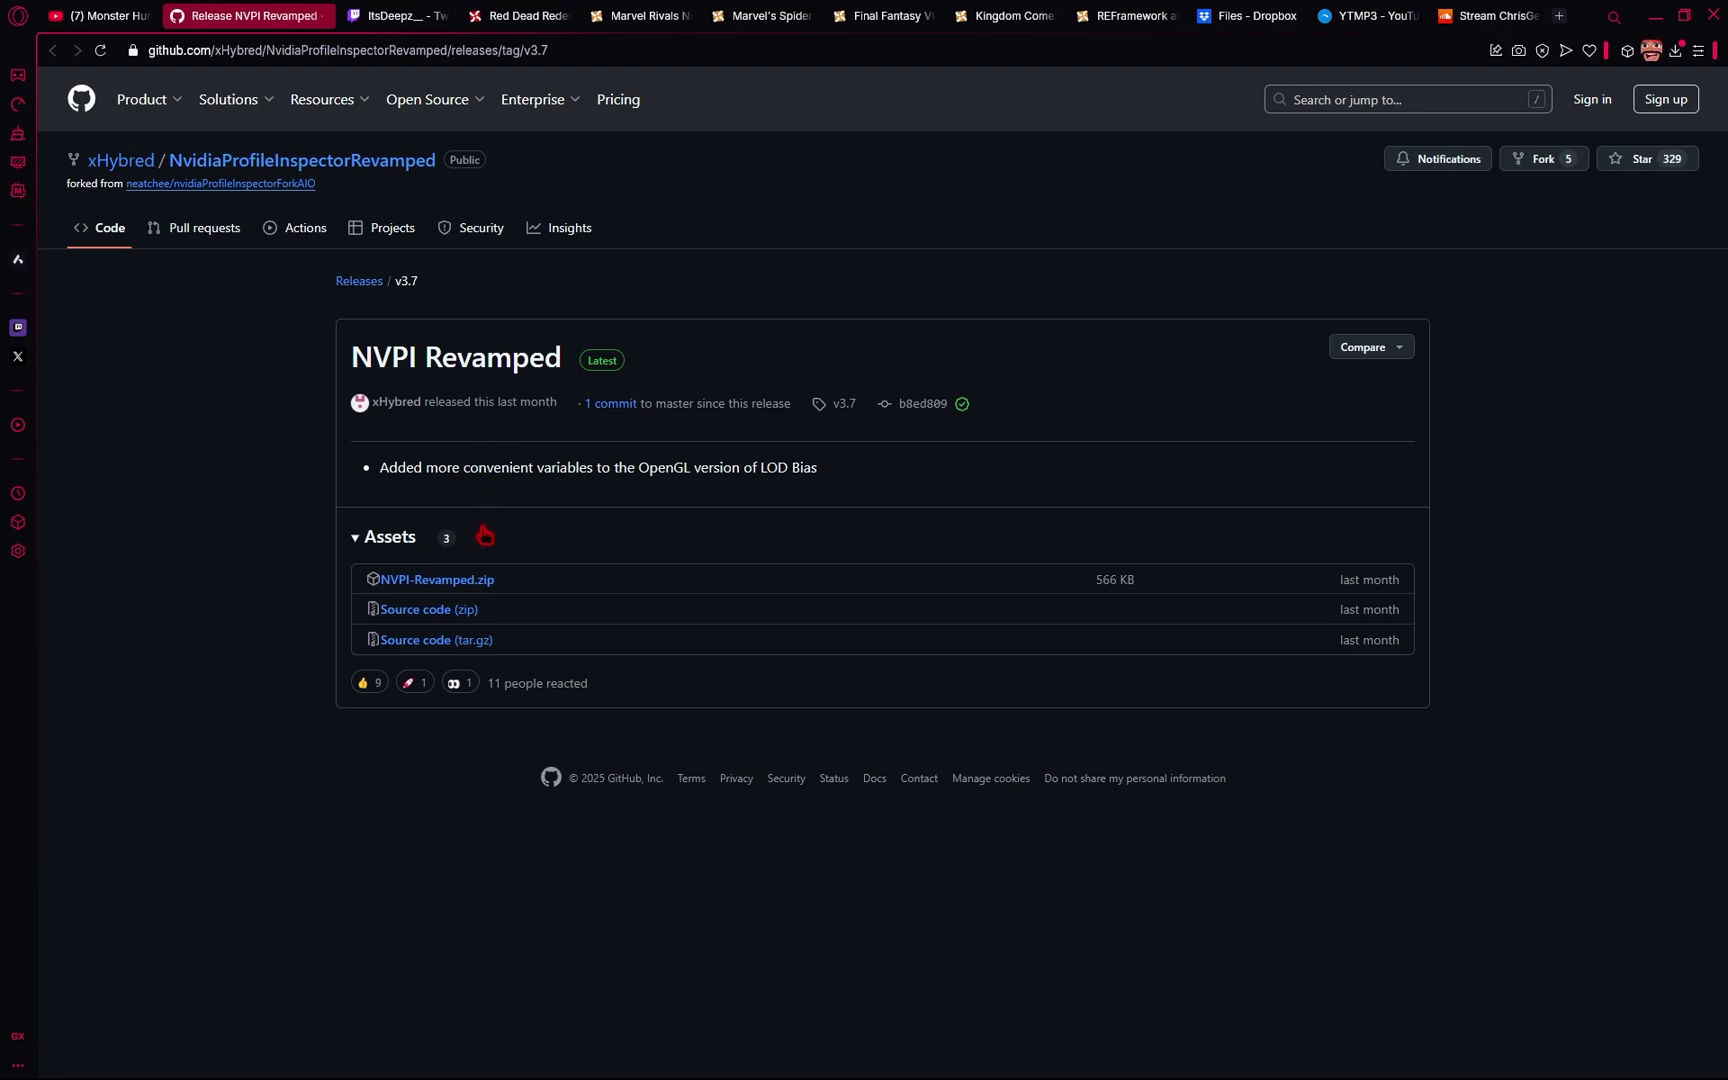
left_click(482, 591)
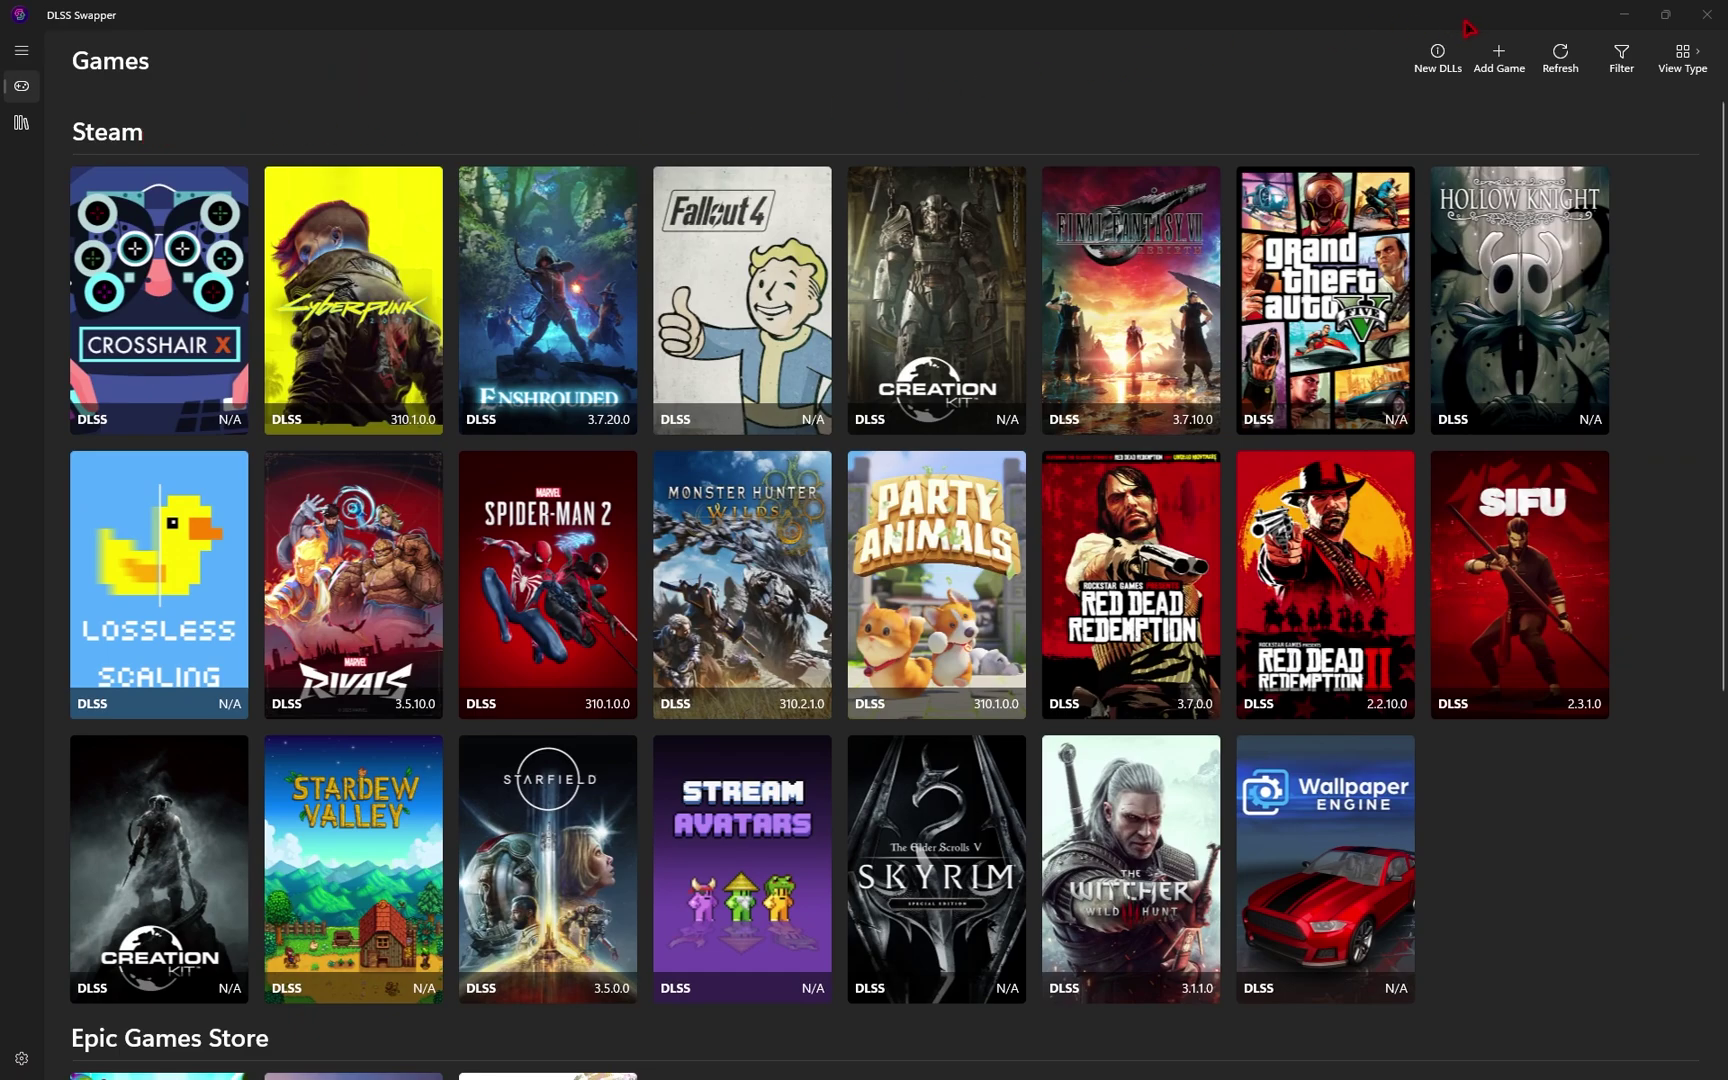
Begin adding a game manually with DLSS Swapper's Add Game button
left_click(1511, 57)
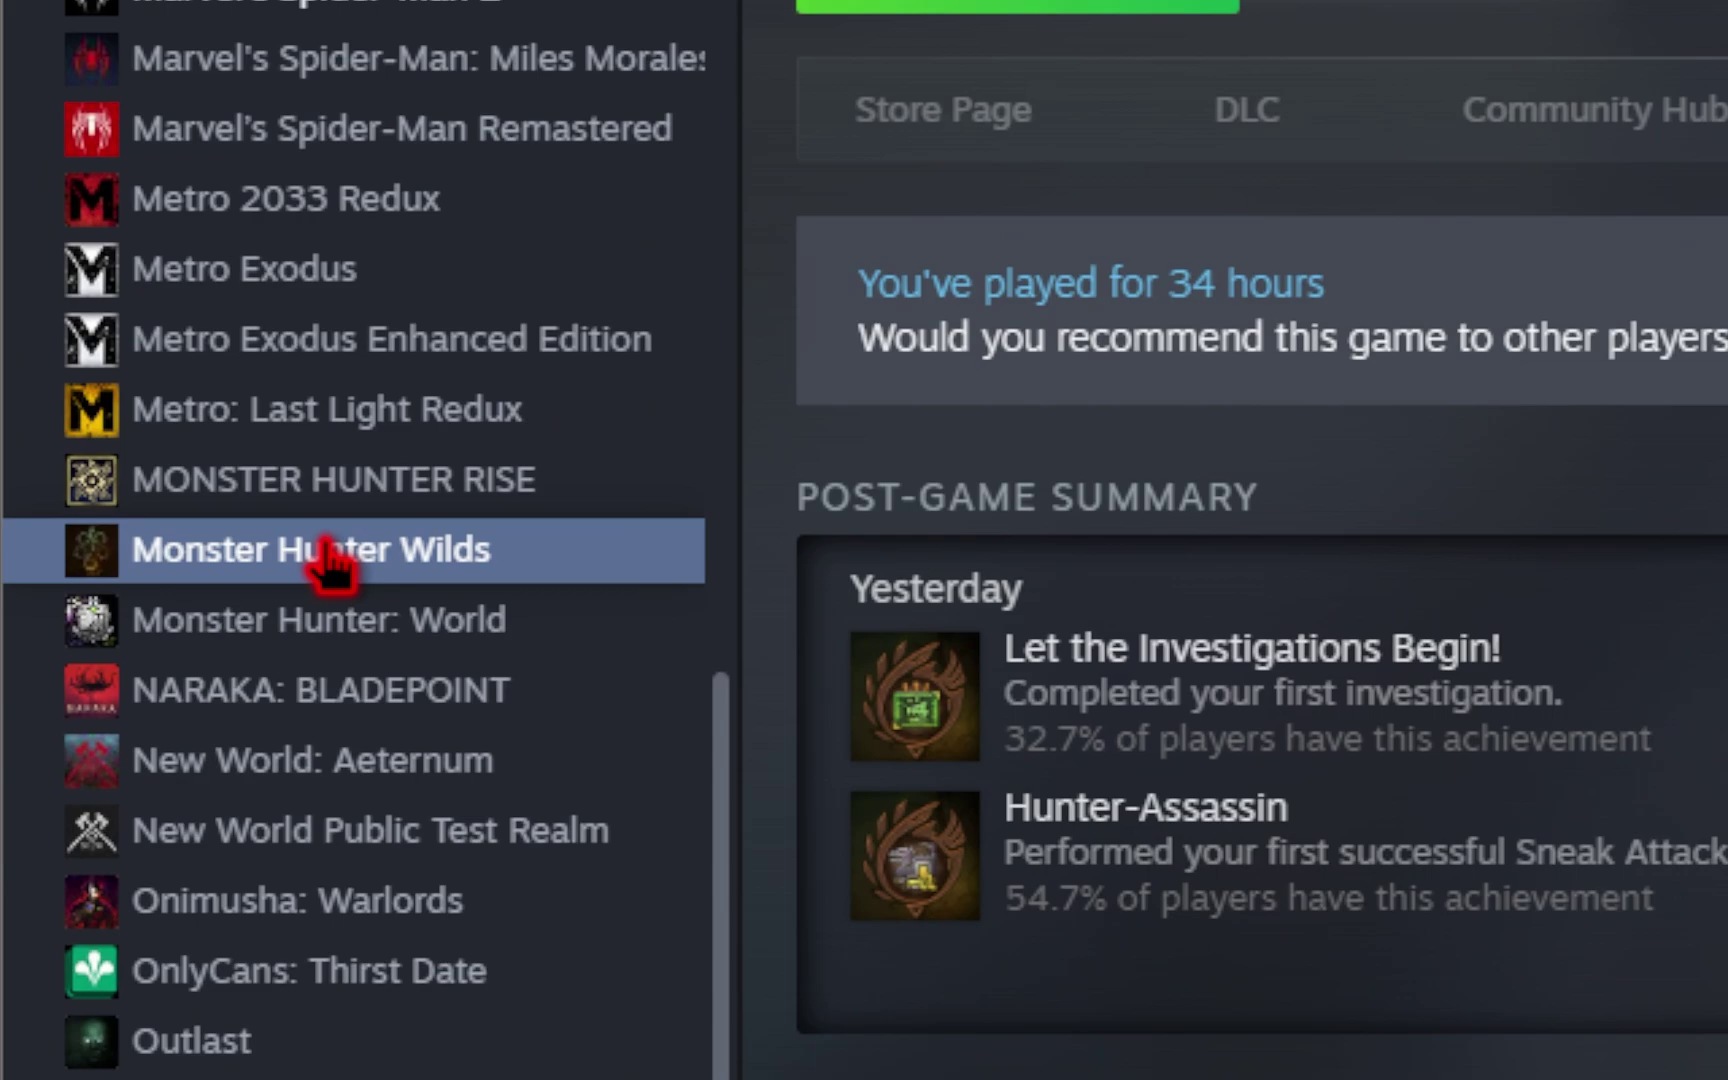
Open the Monster Hunter Wilds install folder on D: and copy its full path from the address bar
right_click(333, 547)
mouse_move(680, 790)
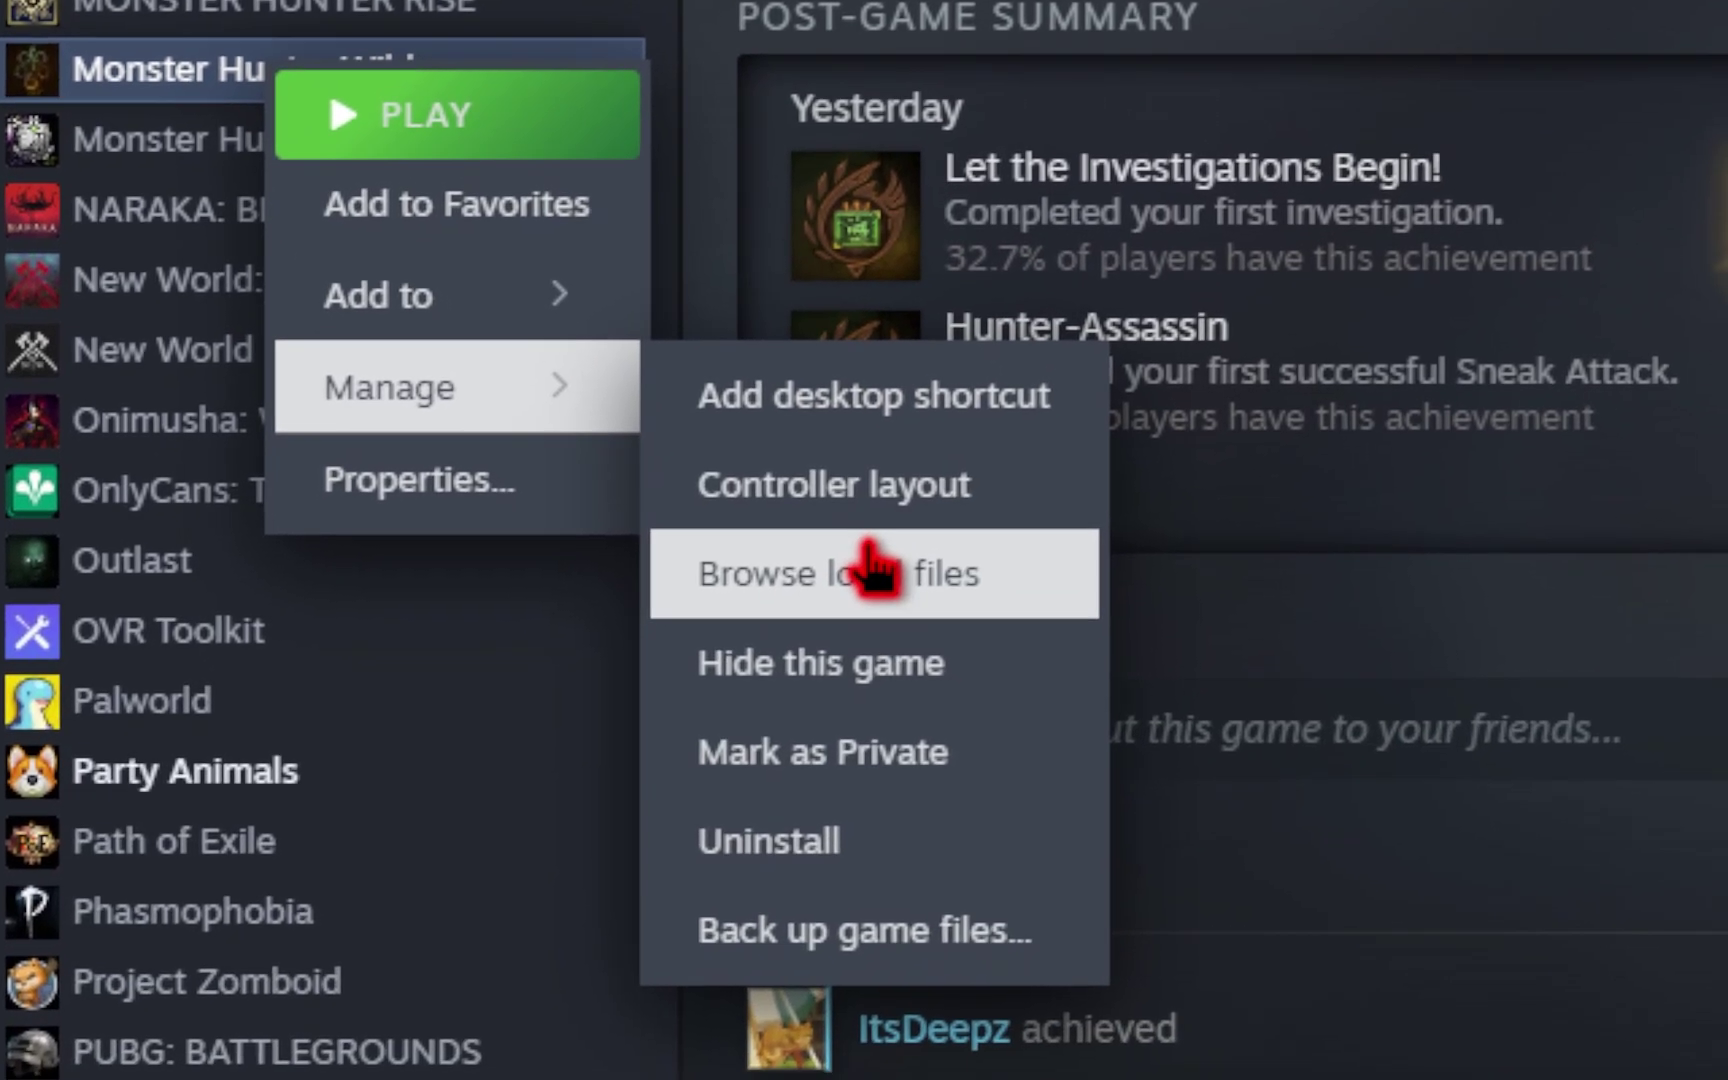
left_click(930, 700)
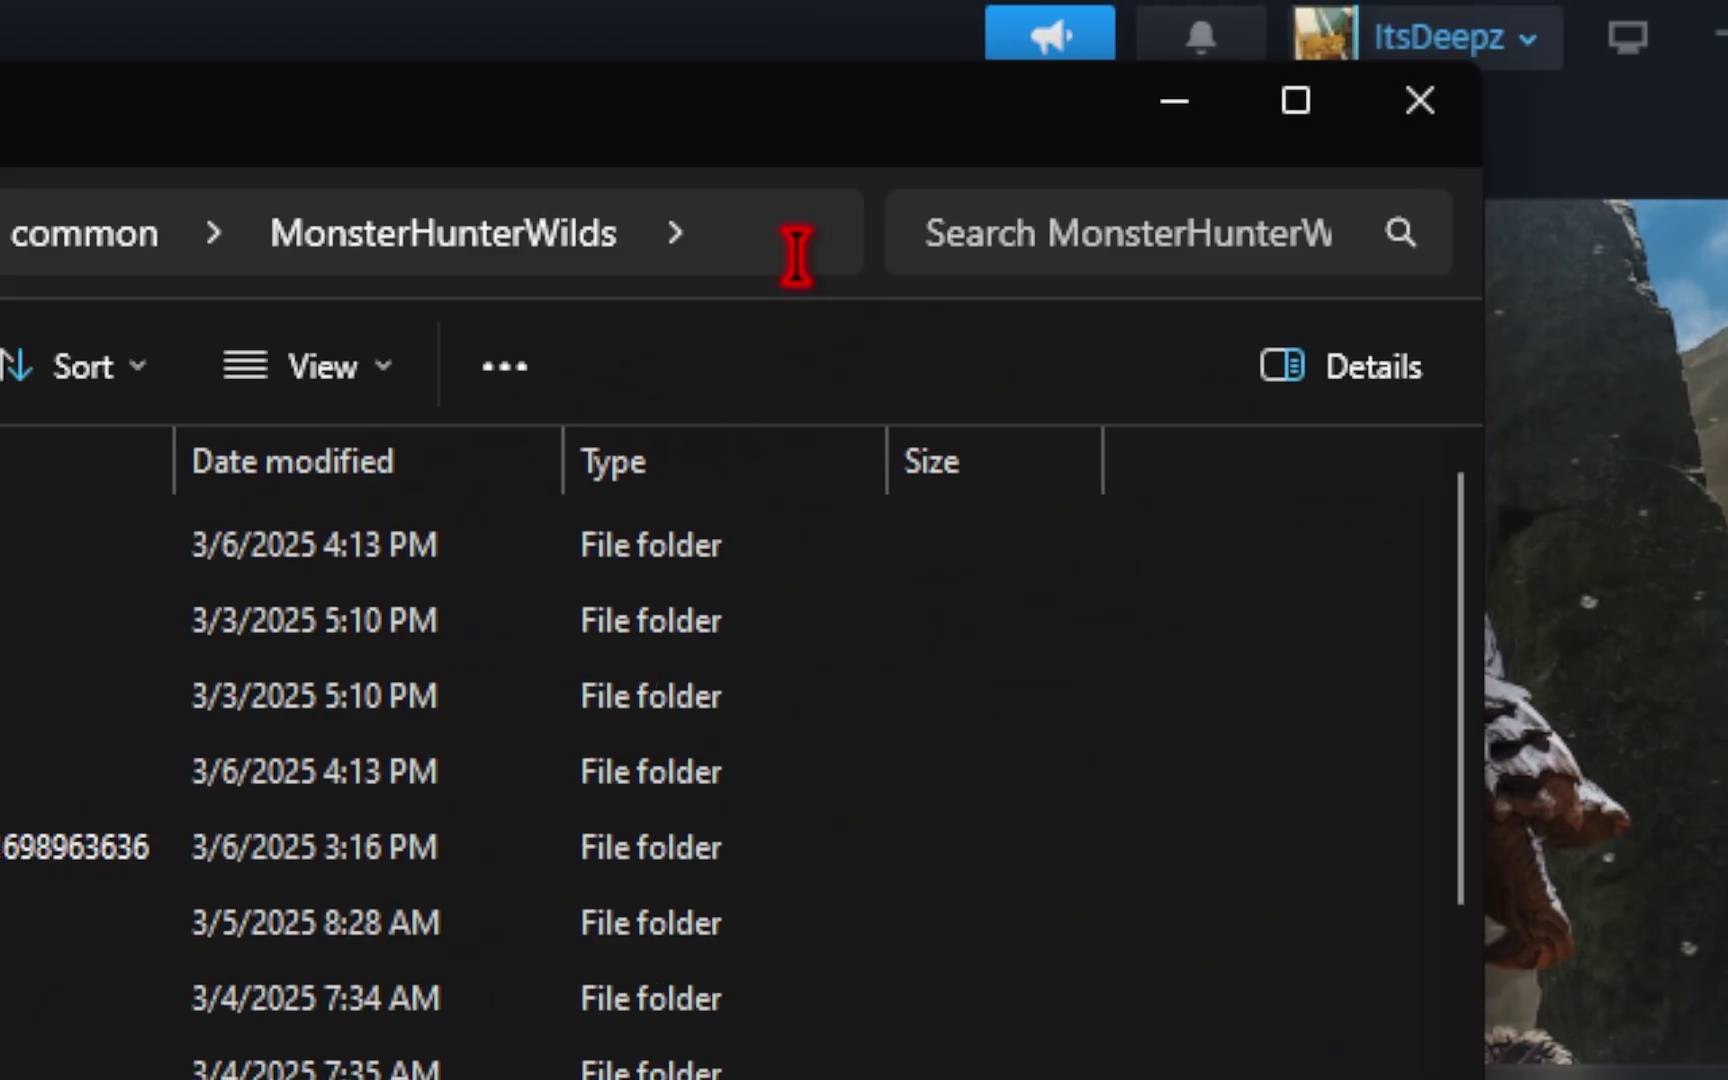
left_click(797, 250)
key("ctrl+c")
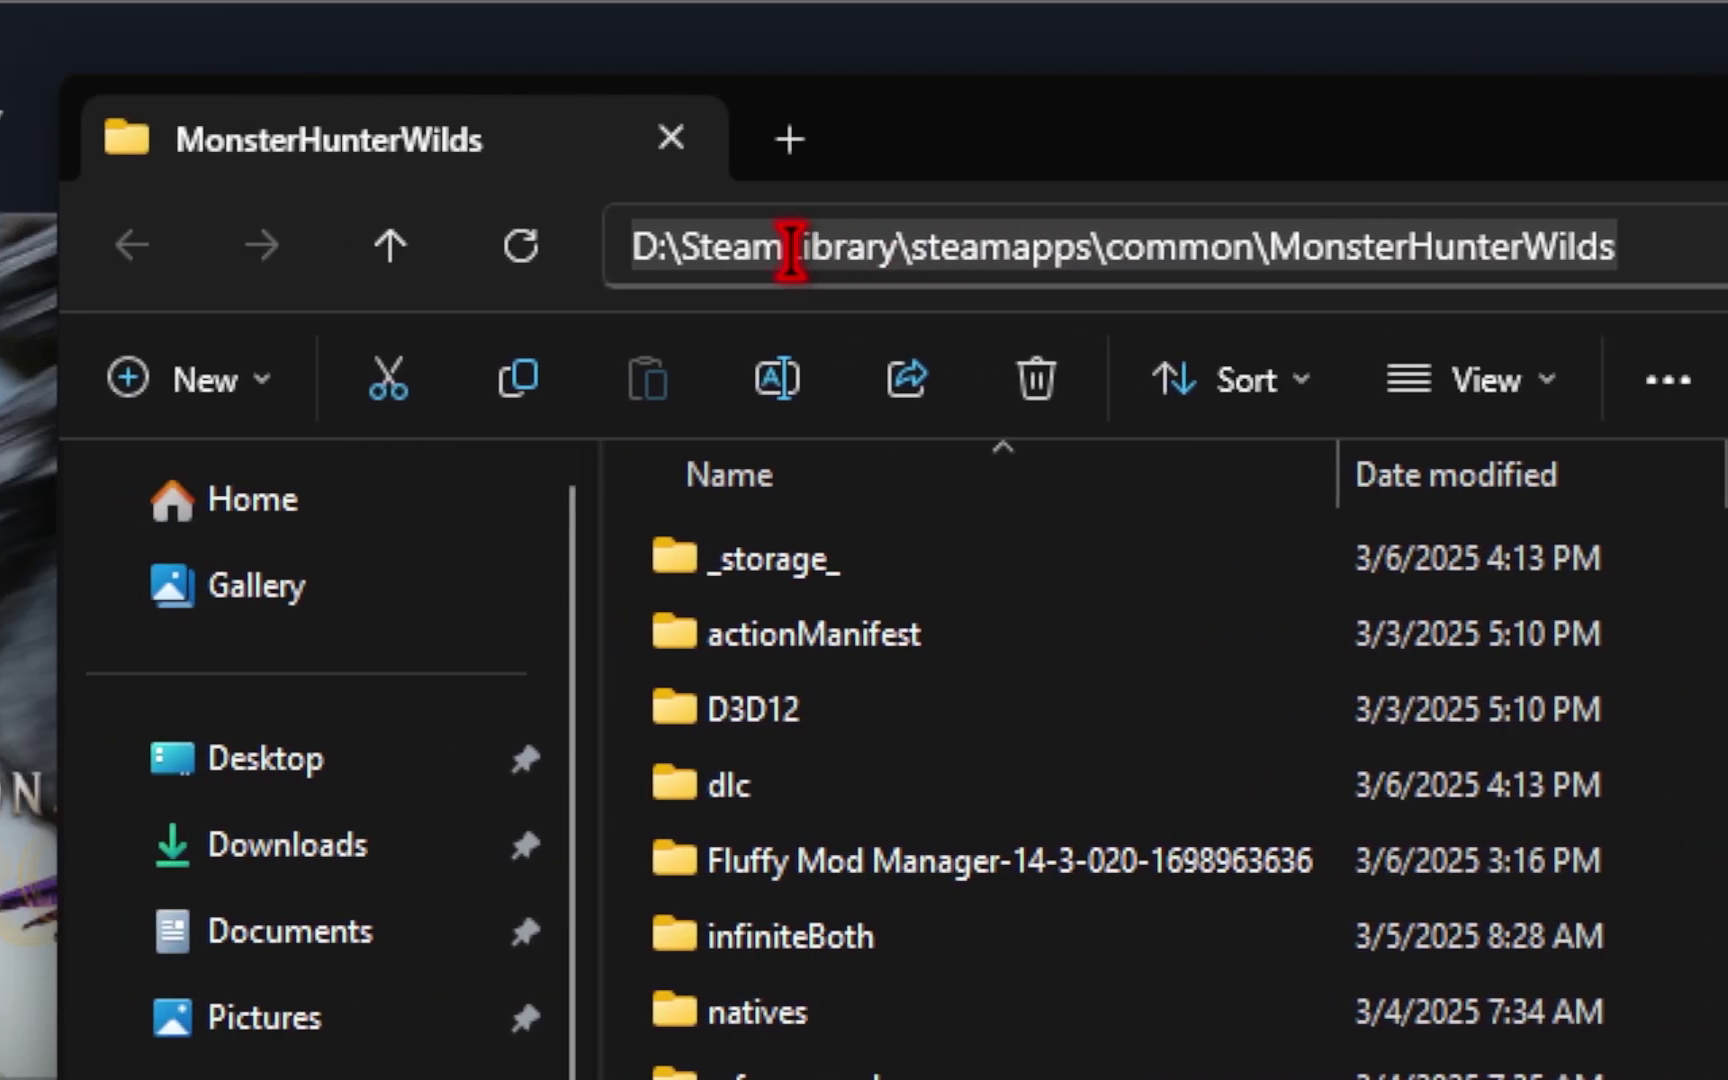
scroll(1000, 800, "down", 3)
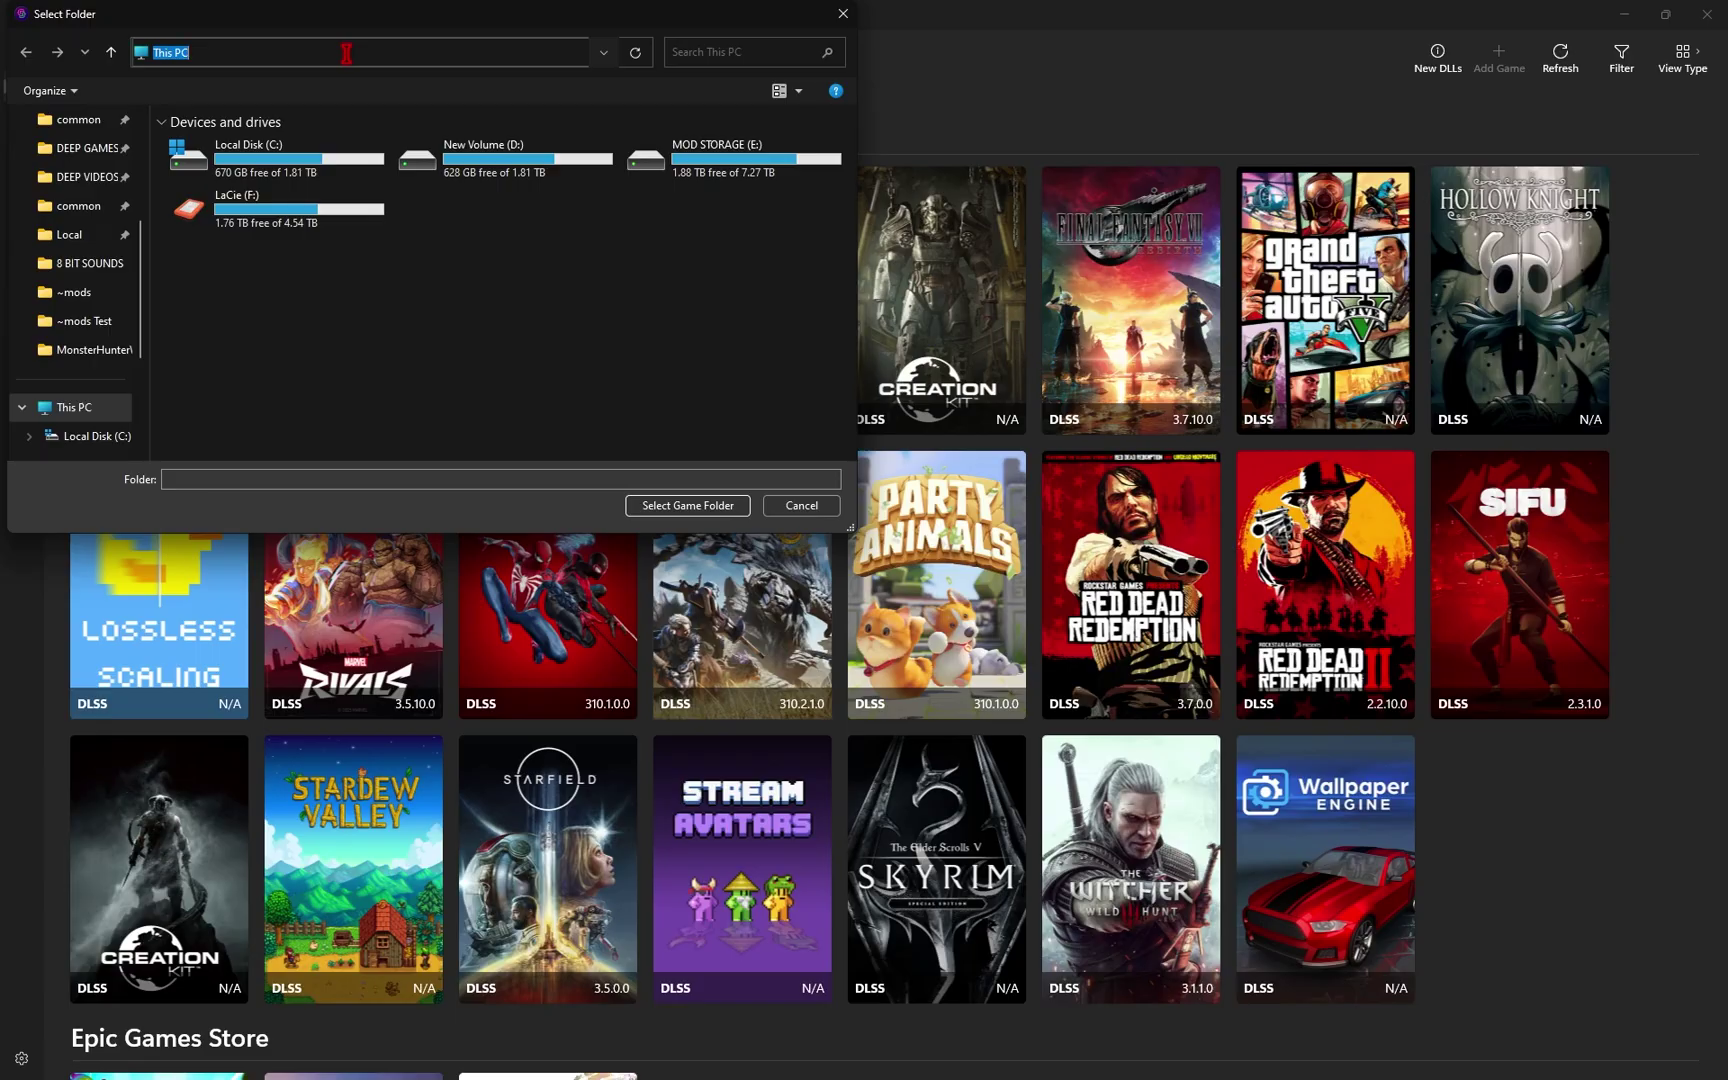
Paste the path, select MonsterHunterWilds as the game folder, and refresh the games list
key("ctrl+v")
key("Return")
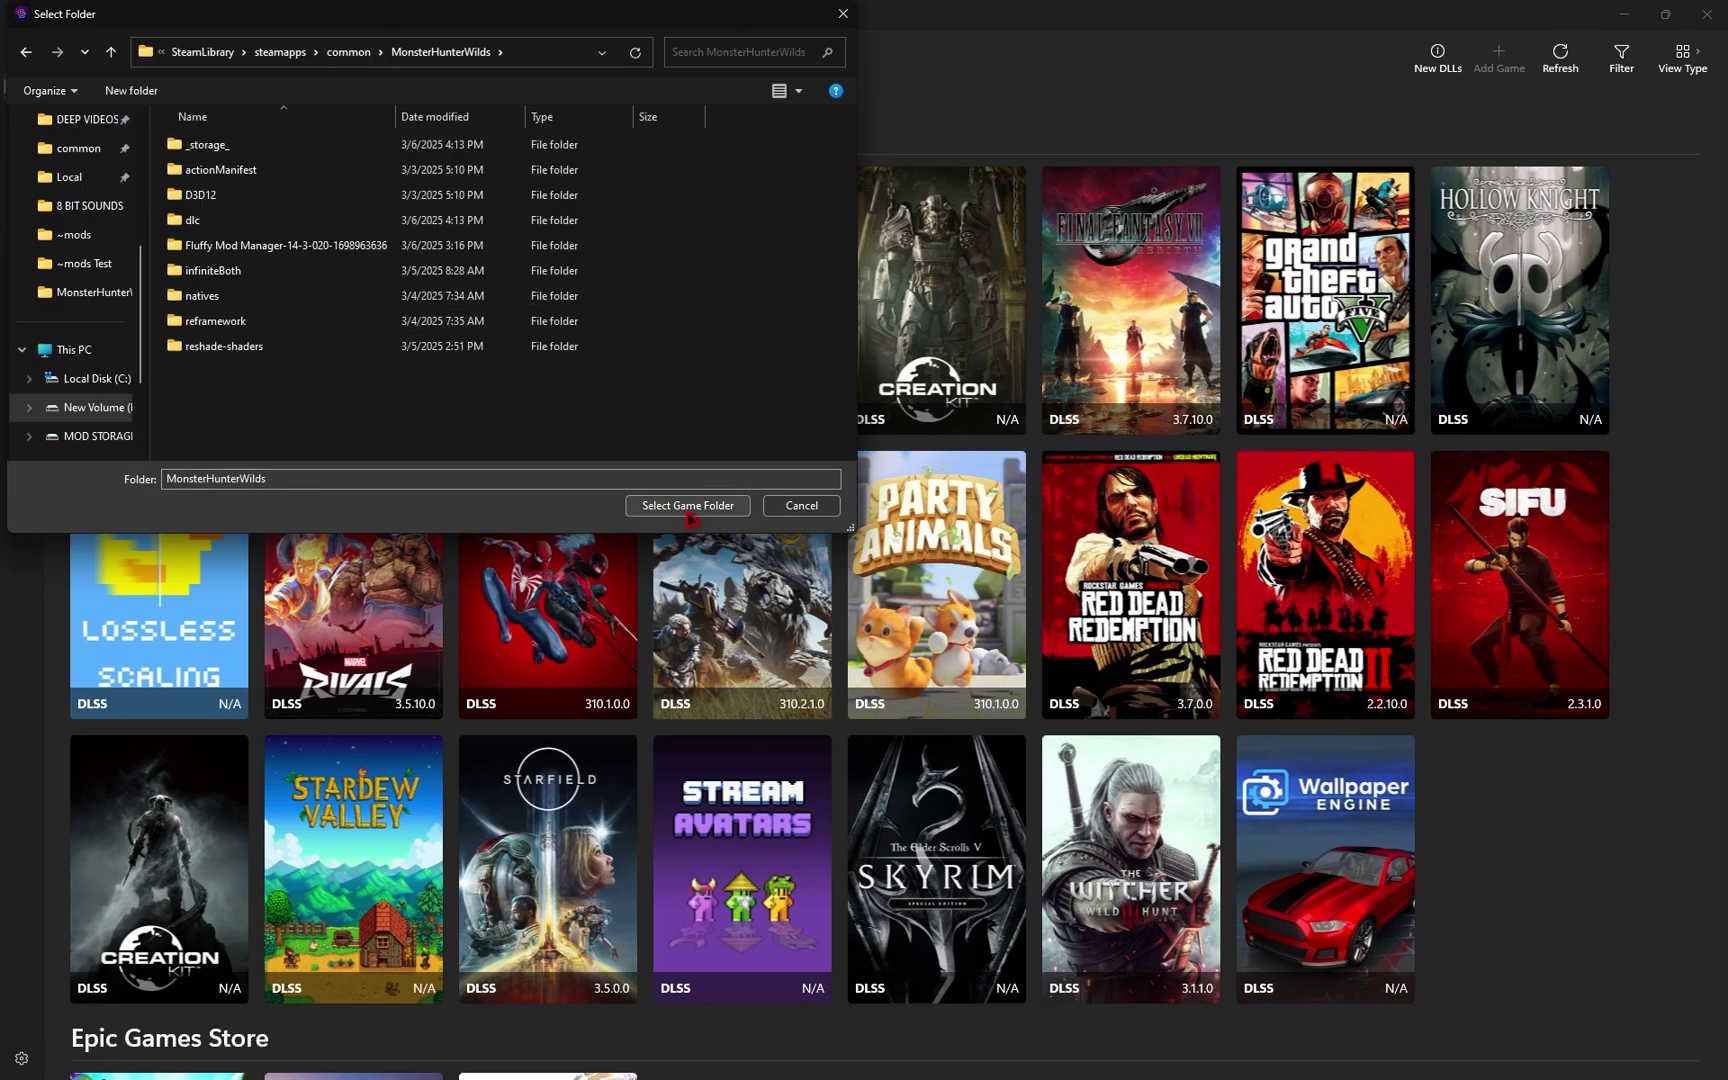
left_click(688, 506)
left_click(1570, 60)
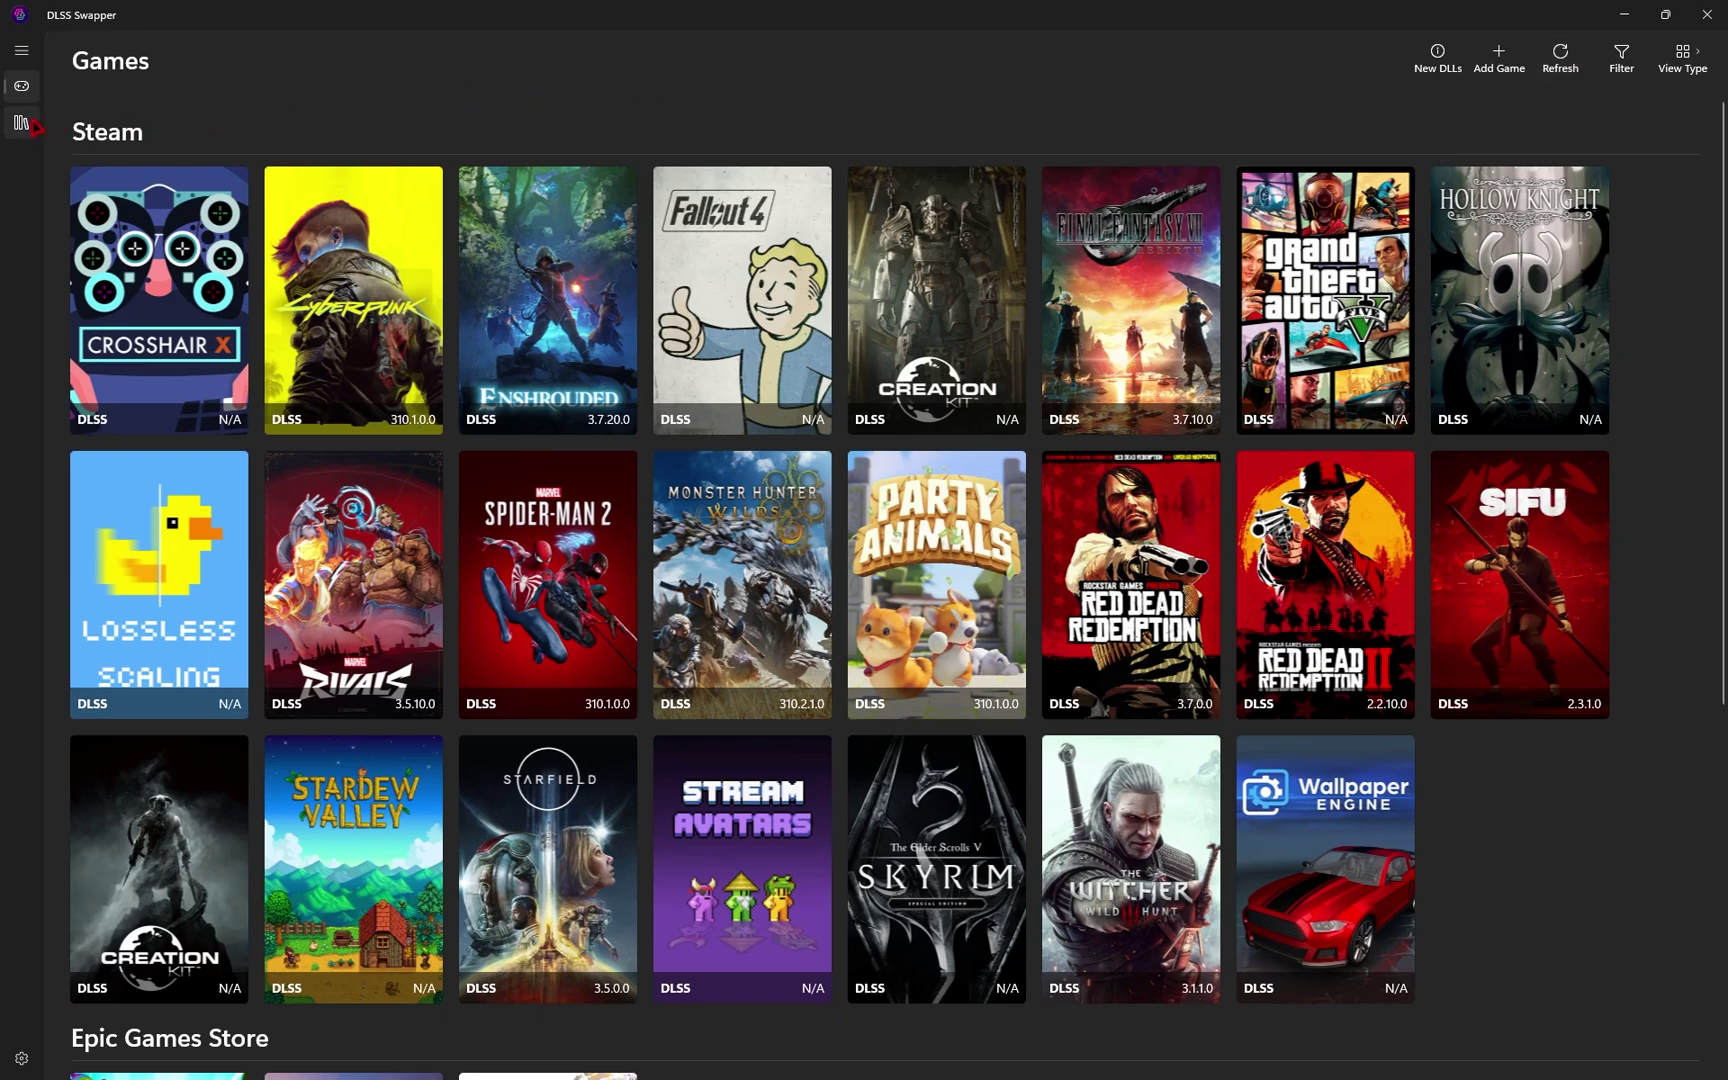
Review the Library's DLSS, Frame Generation, and FSR 3.1 DirectX 12 and Vulkan versions
left_click(32, 122)
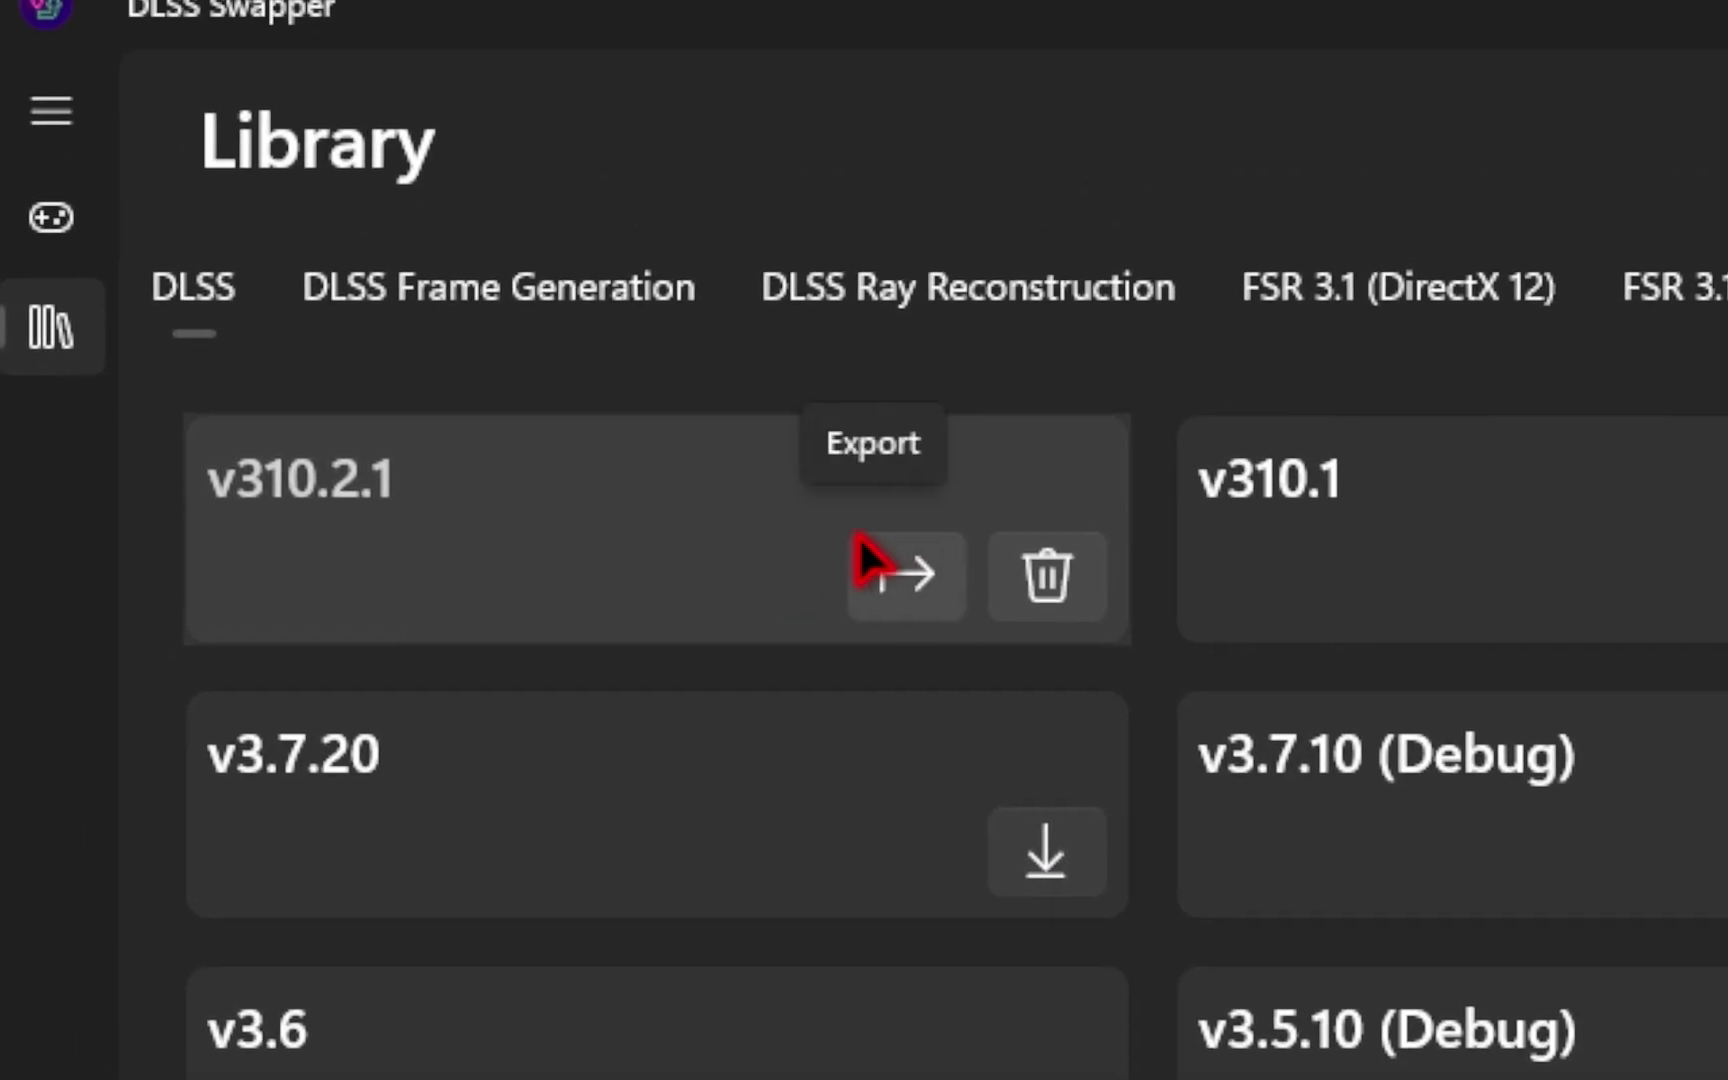
left_click(552, 336)
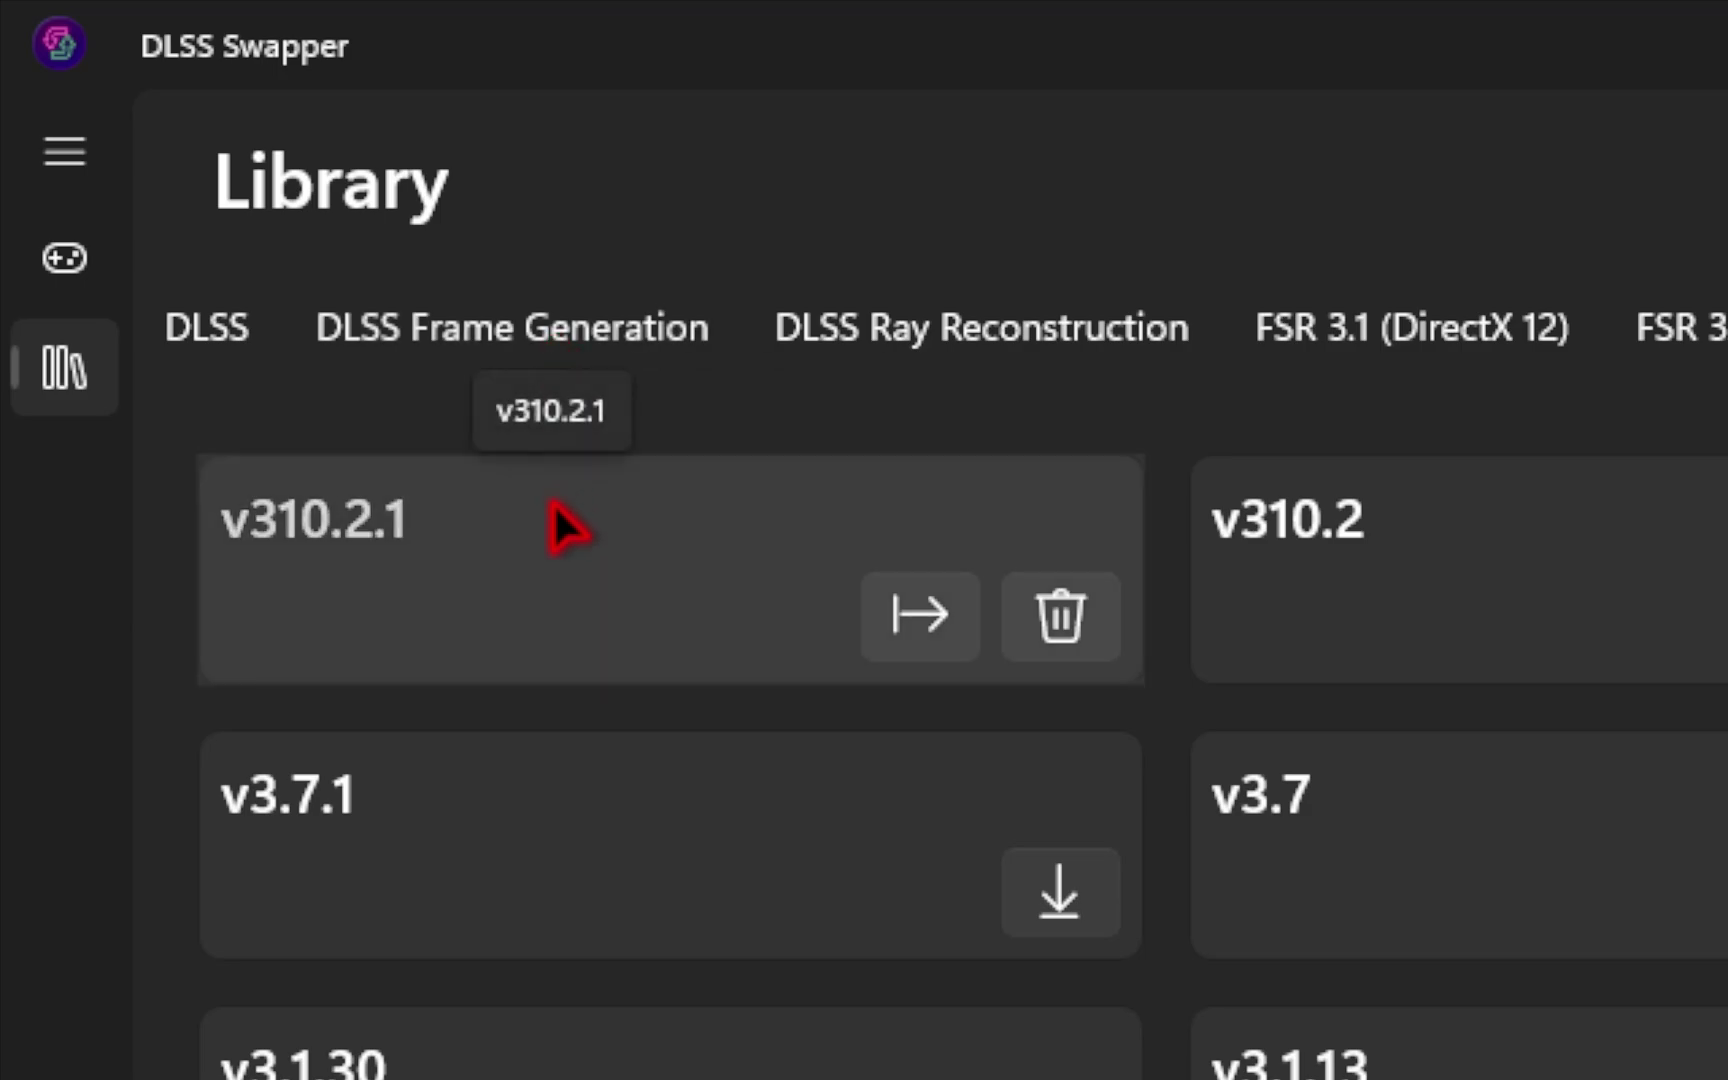
left_click(1325, 330)
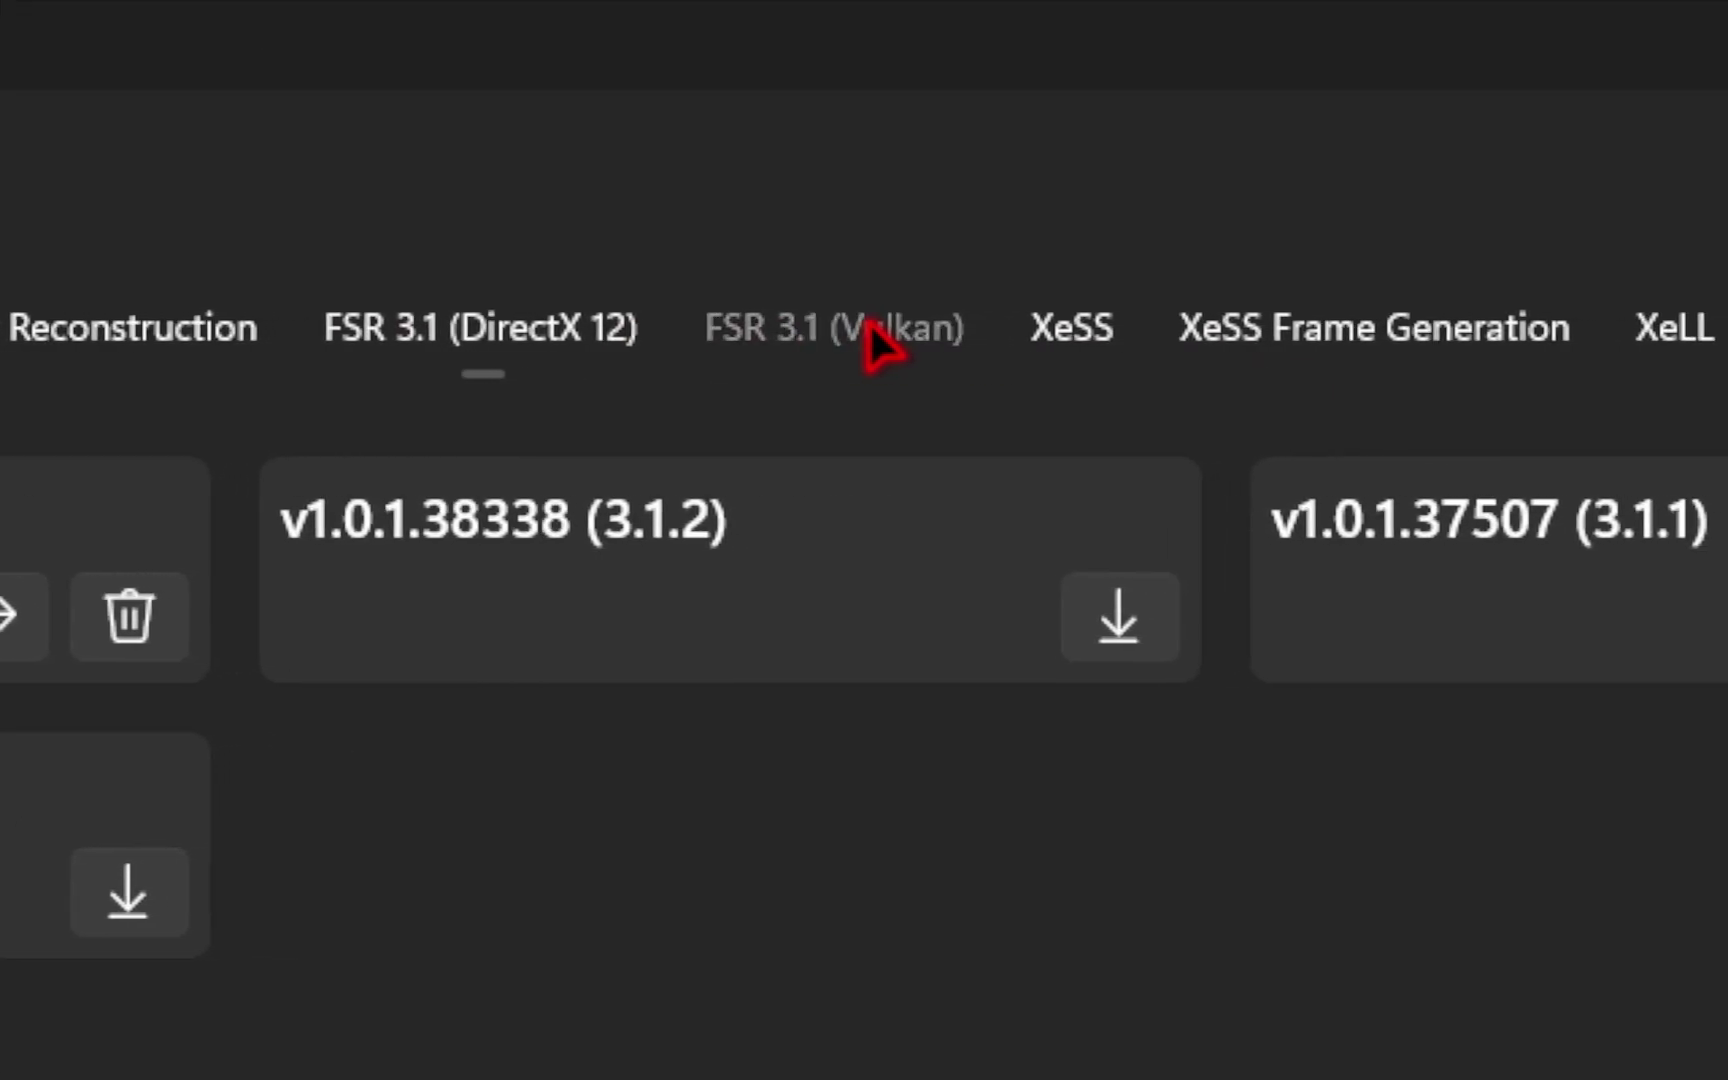
left_click(866, 325)
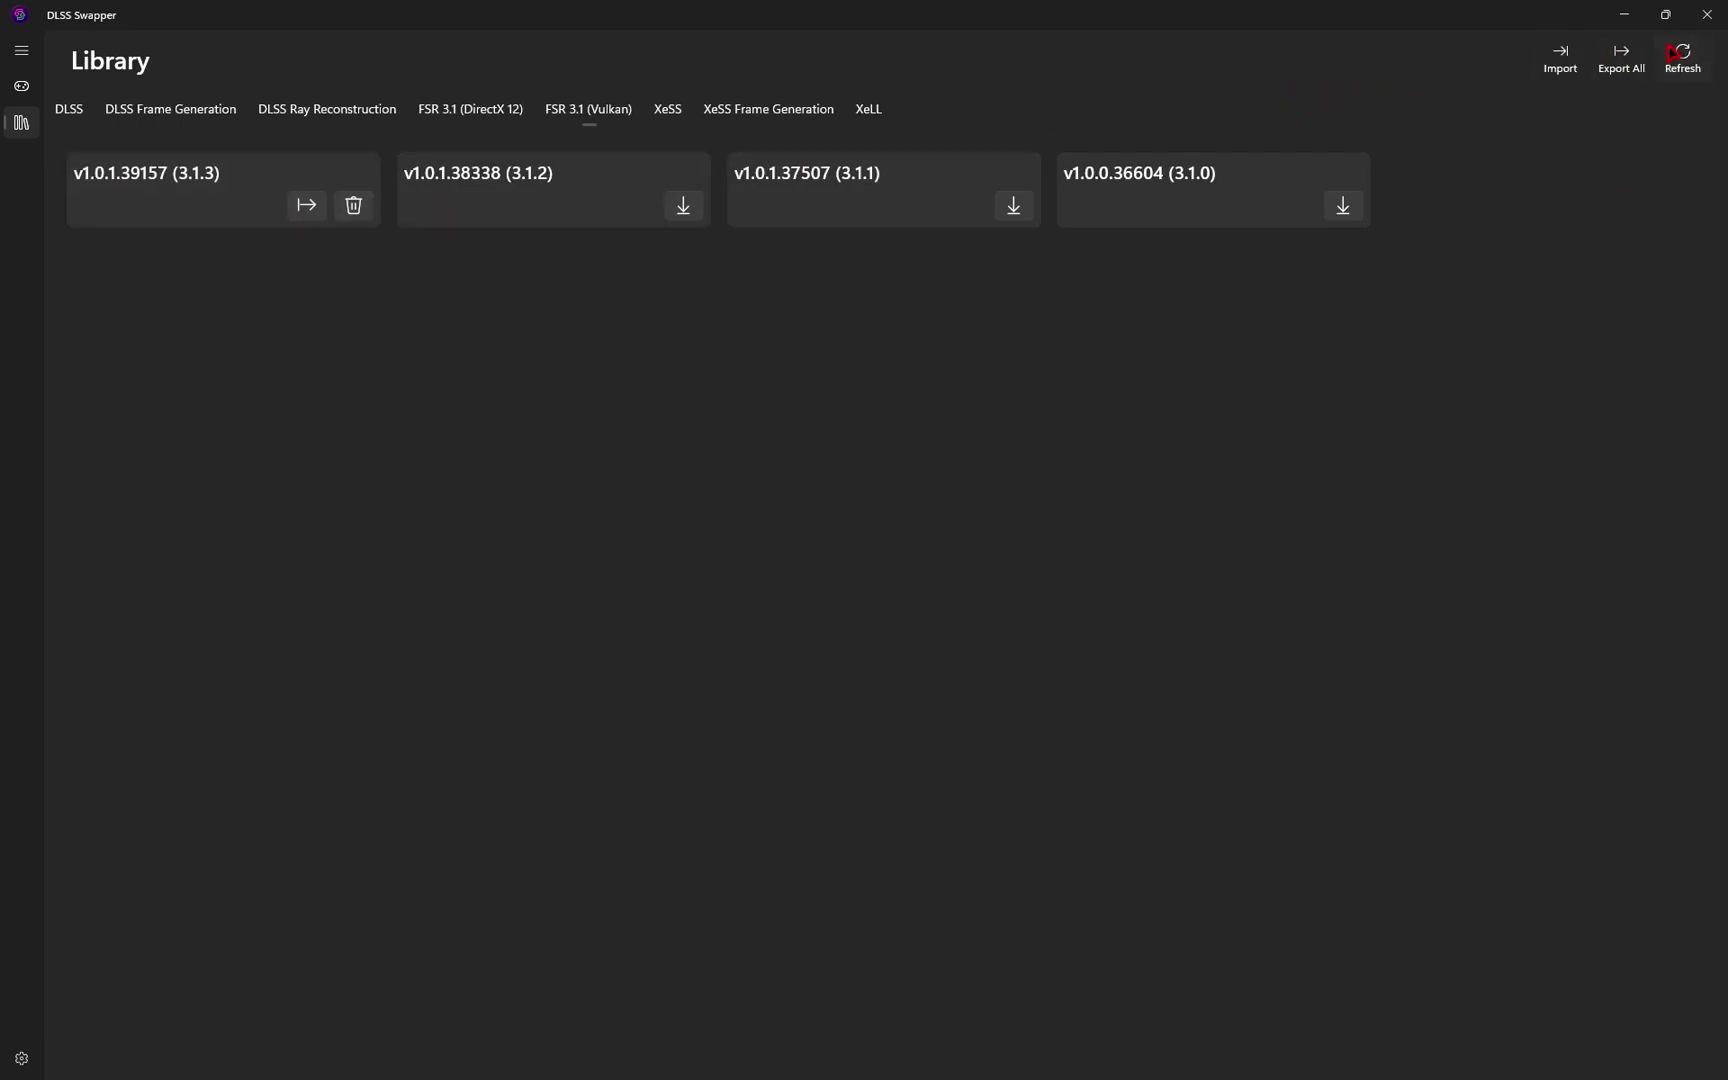
Export all DLLs as dlss_swapper_export.zip into Downloads and close DLSS Swapper
left_click(1622, 62)
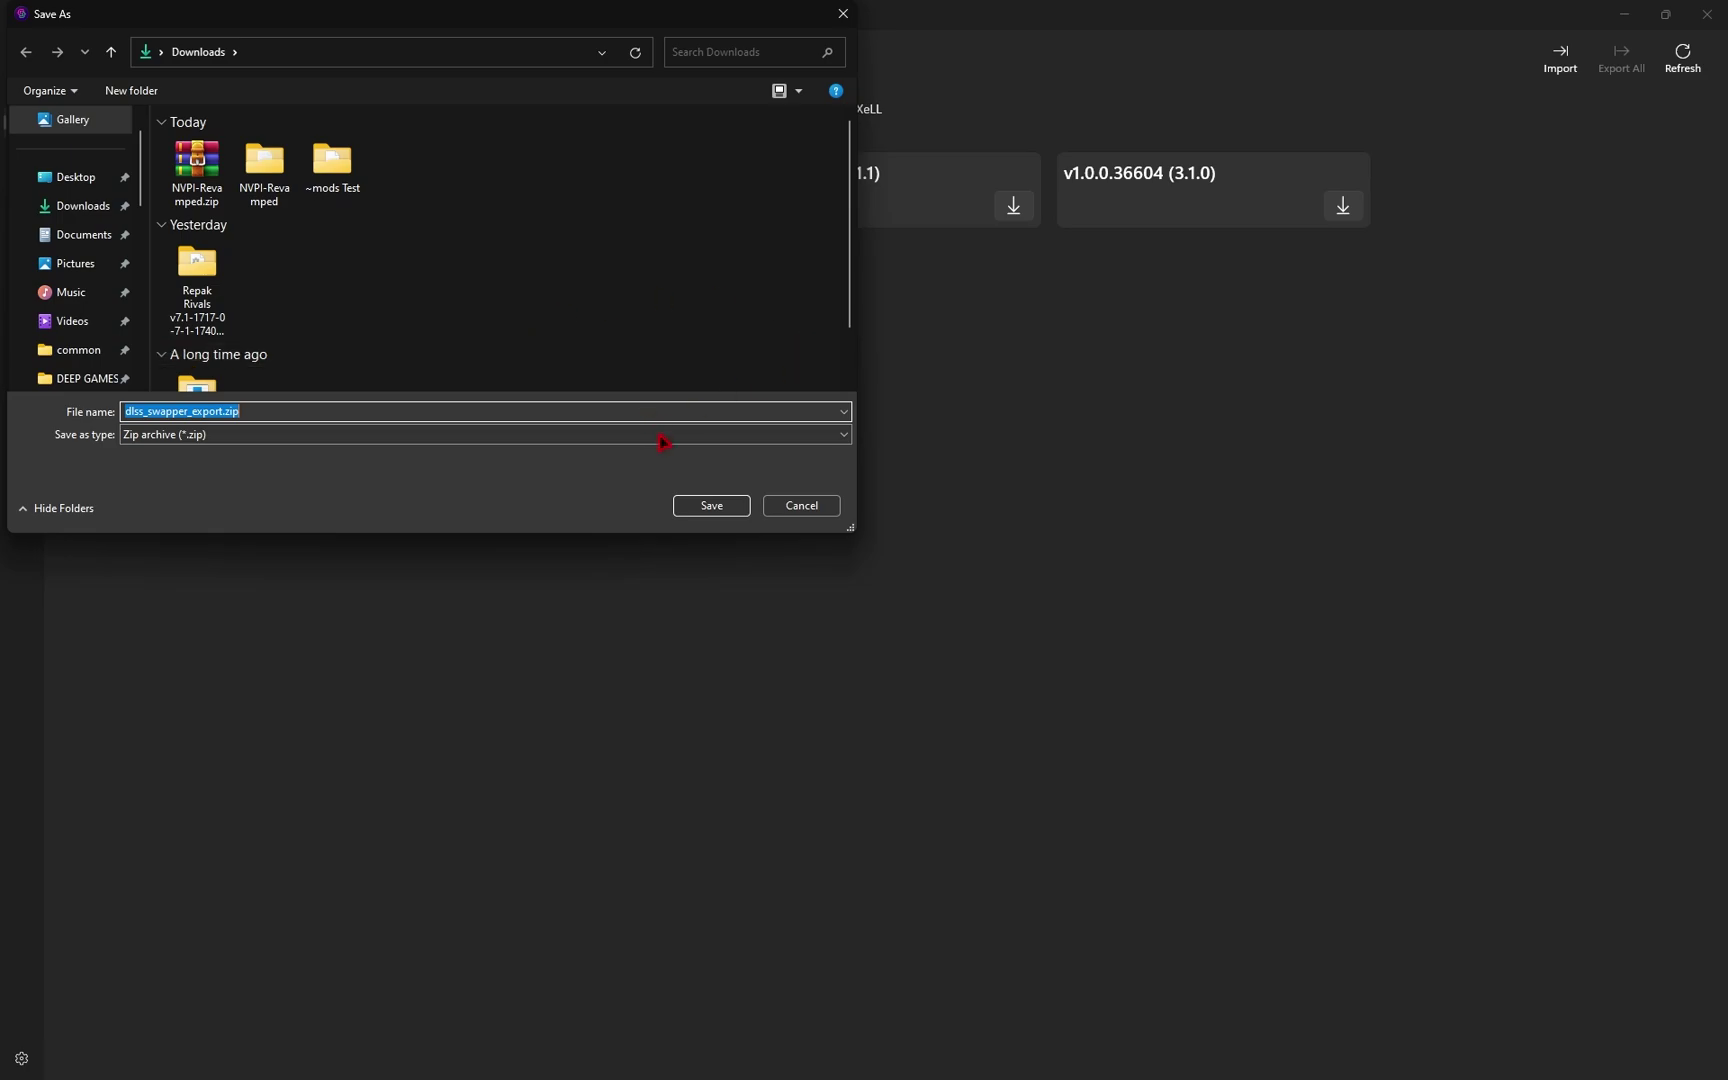
left_click(718, 508)
left_click(1713, 18)
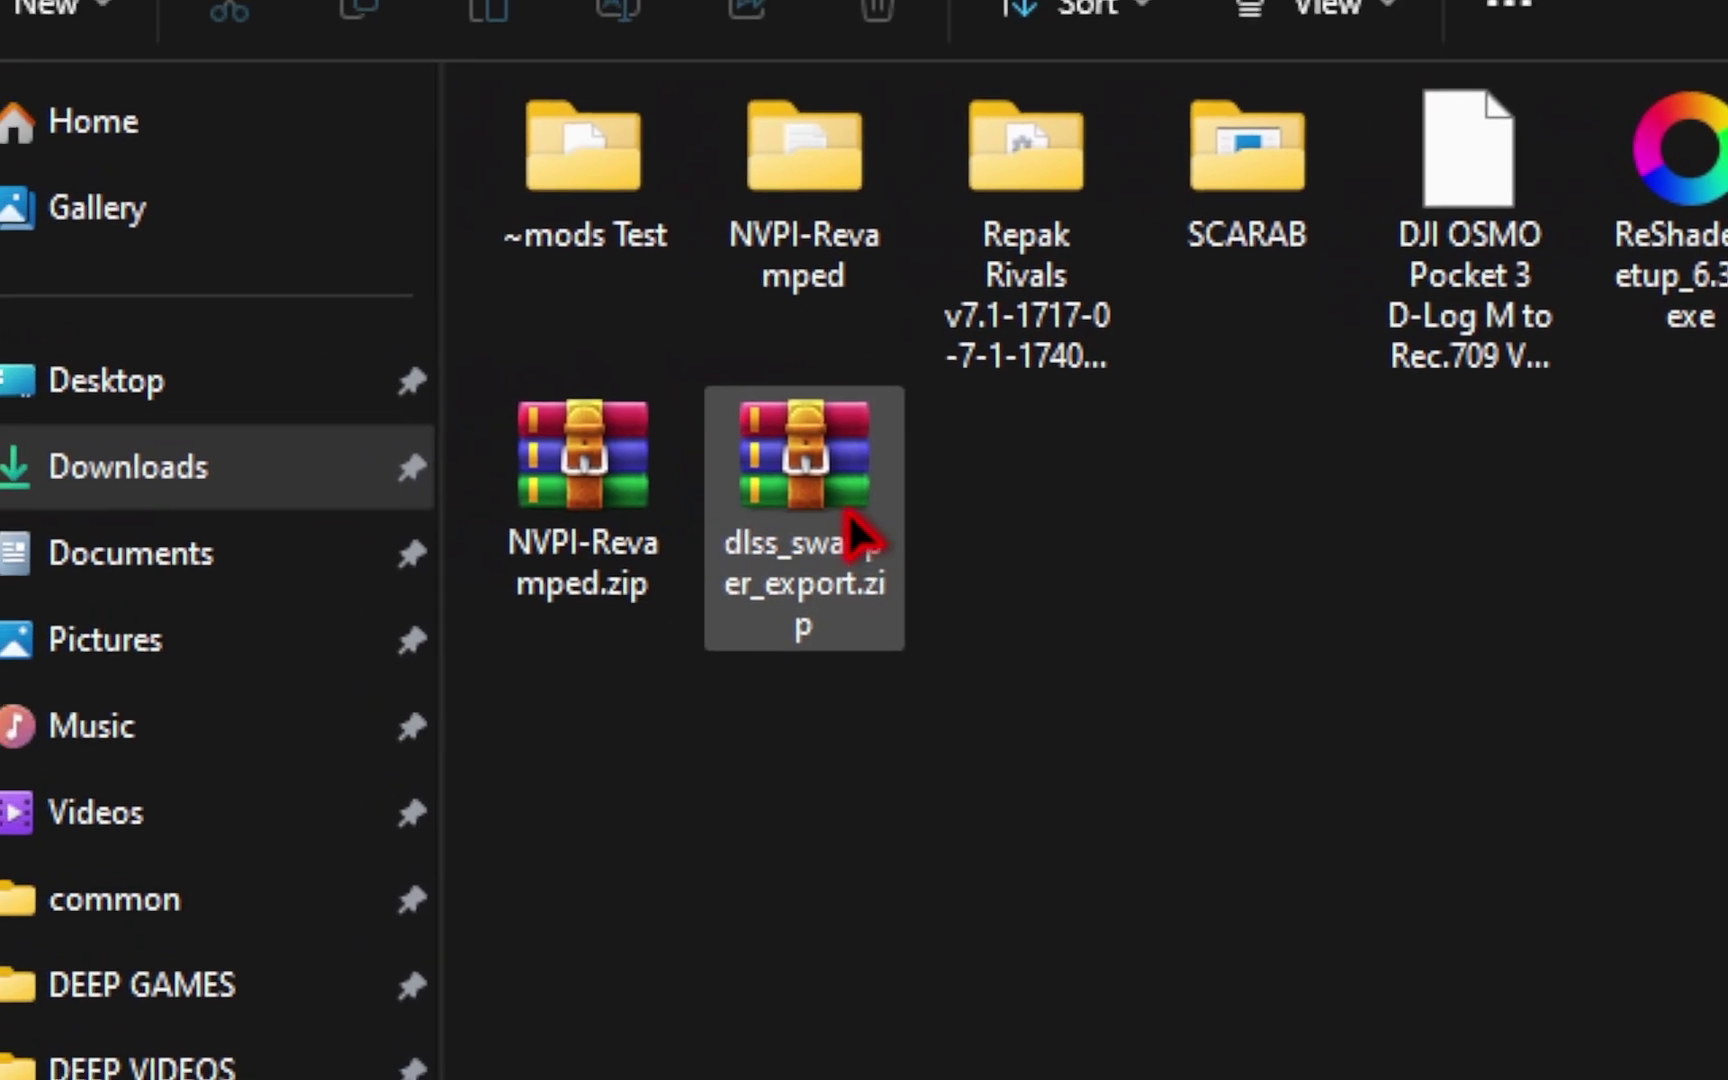
Open dlss_swapper_export.zip and copy the v310.2.1 nvngx_dlss.dll into the Monster Hunter Wilds folder
double_click(850, 530)
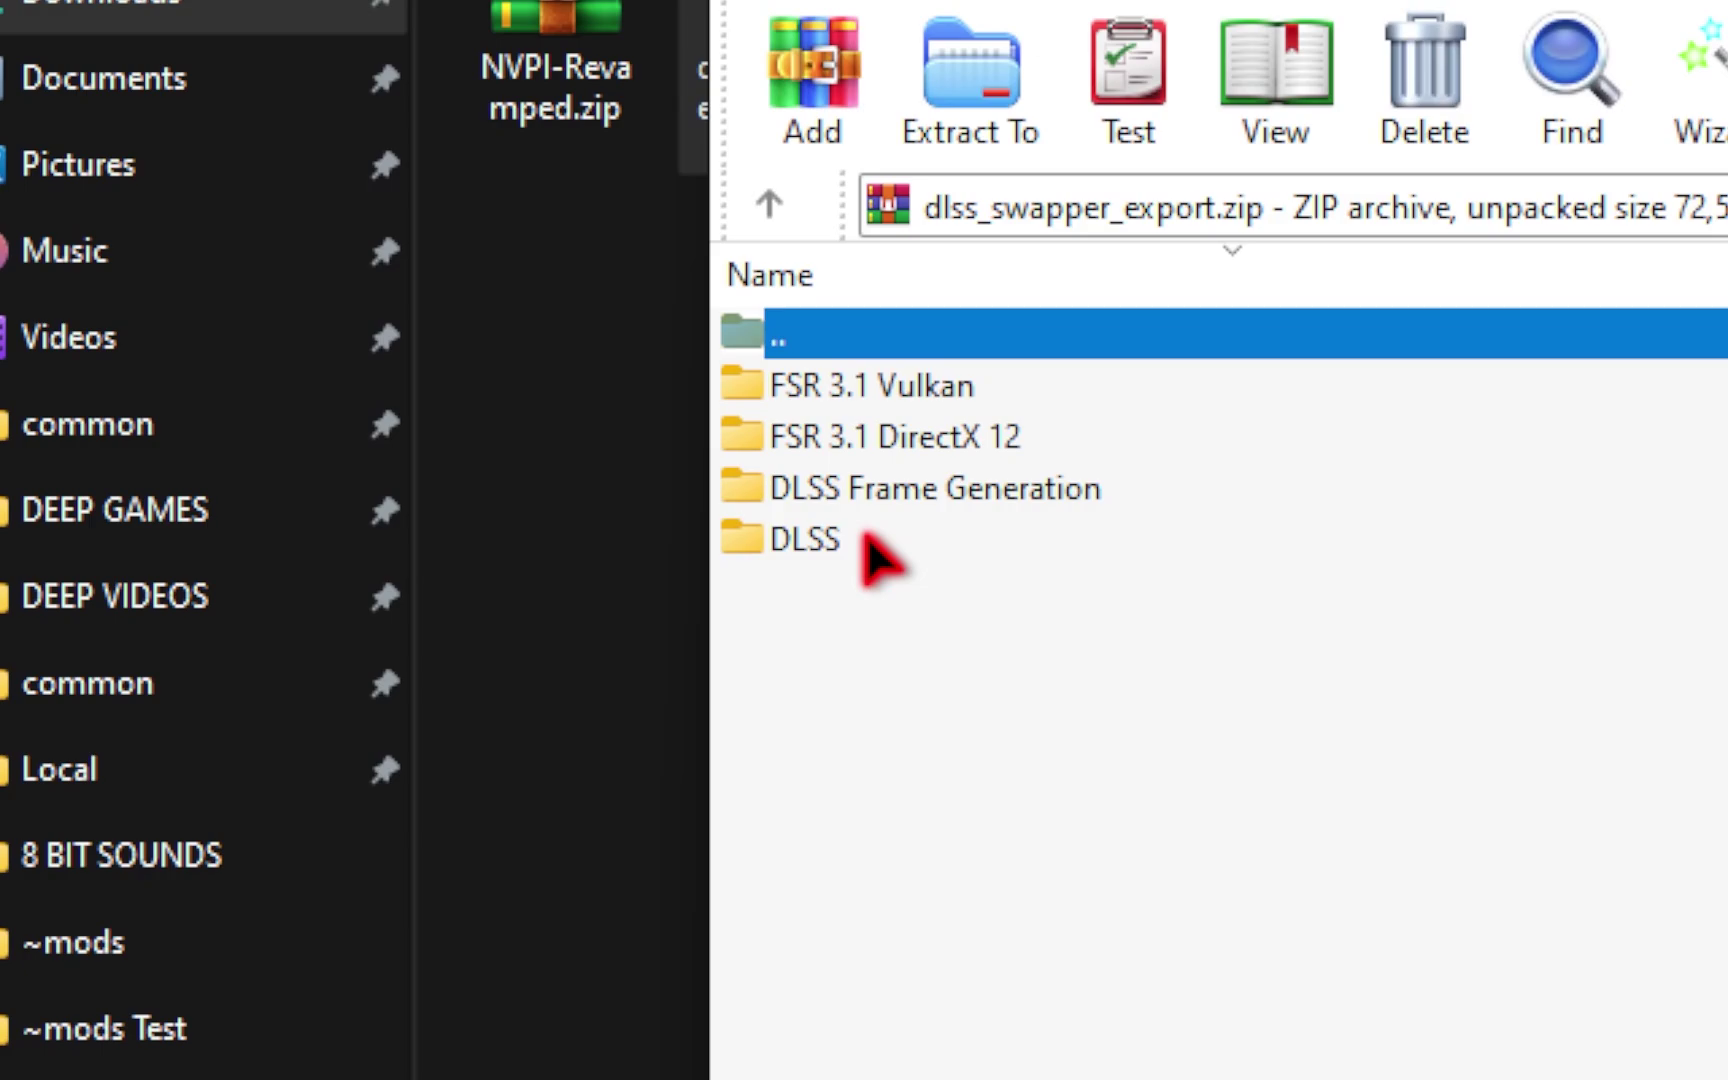
double_click(800, 700)
double_click(858, 462)
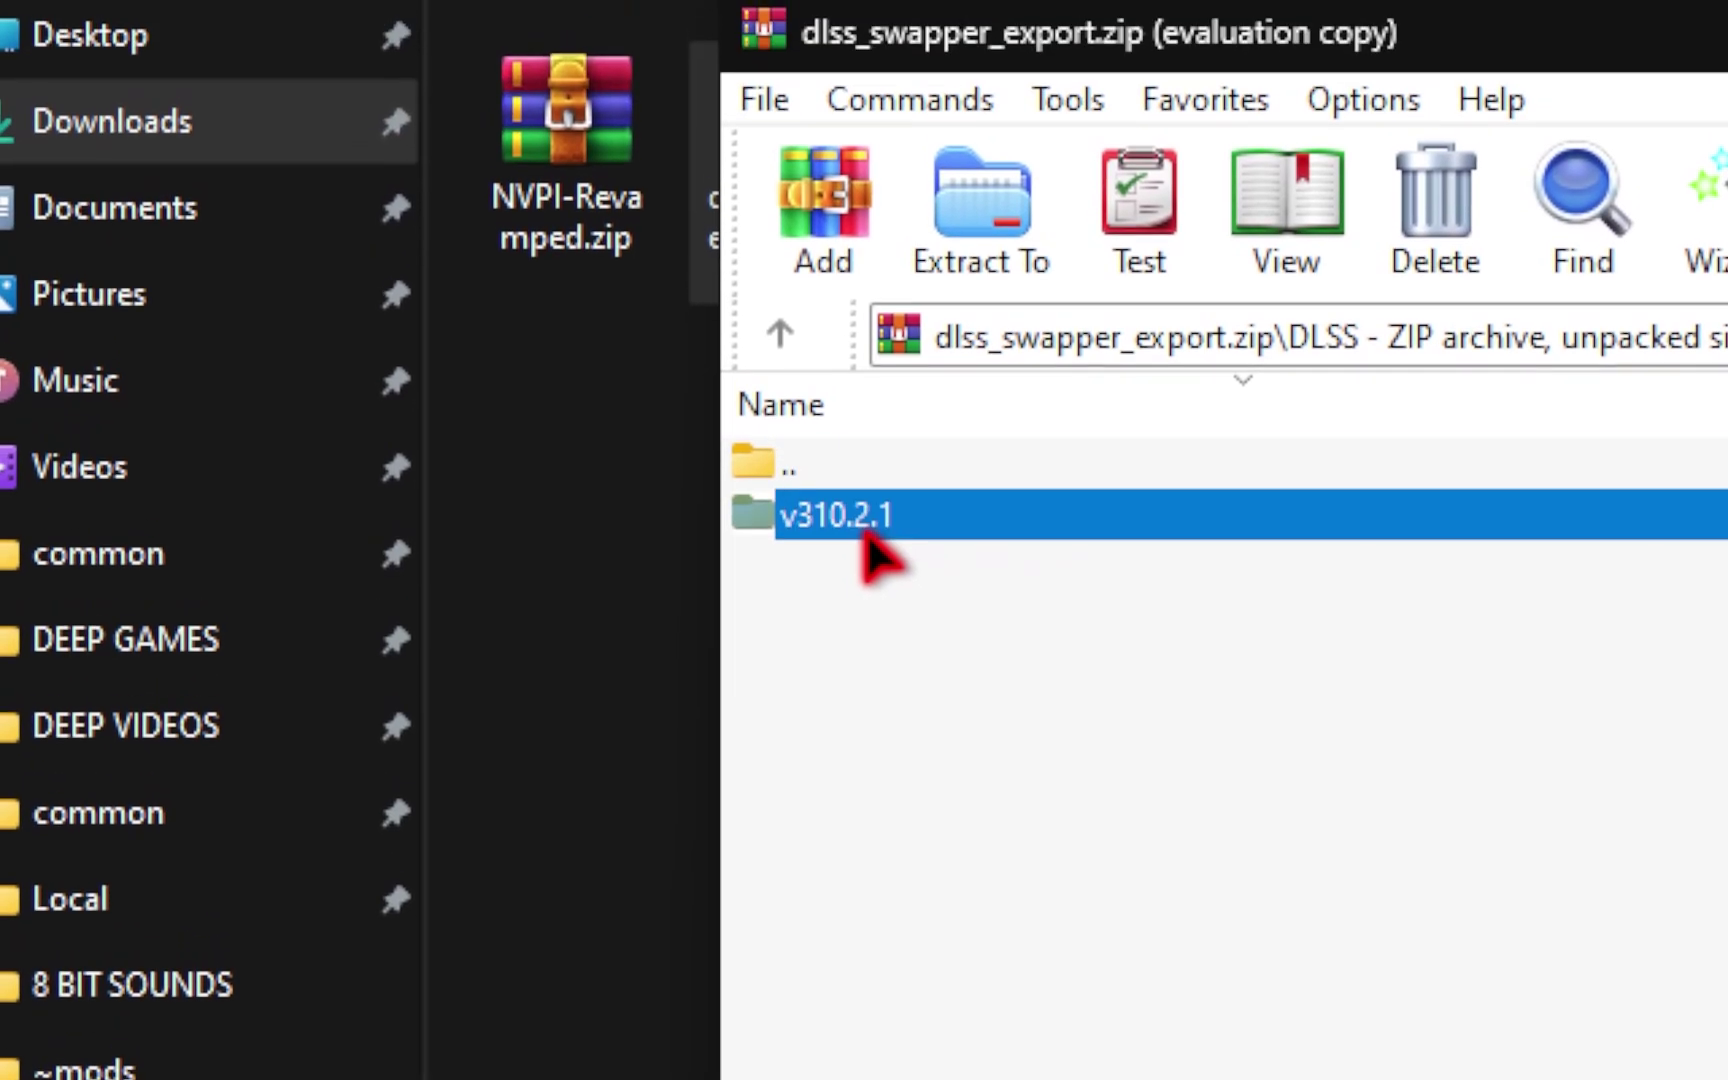
left_click(870, 462)
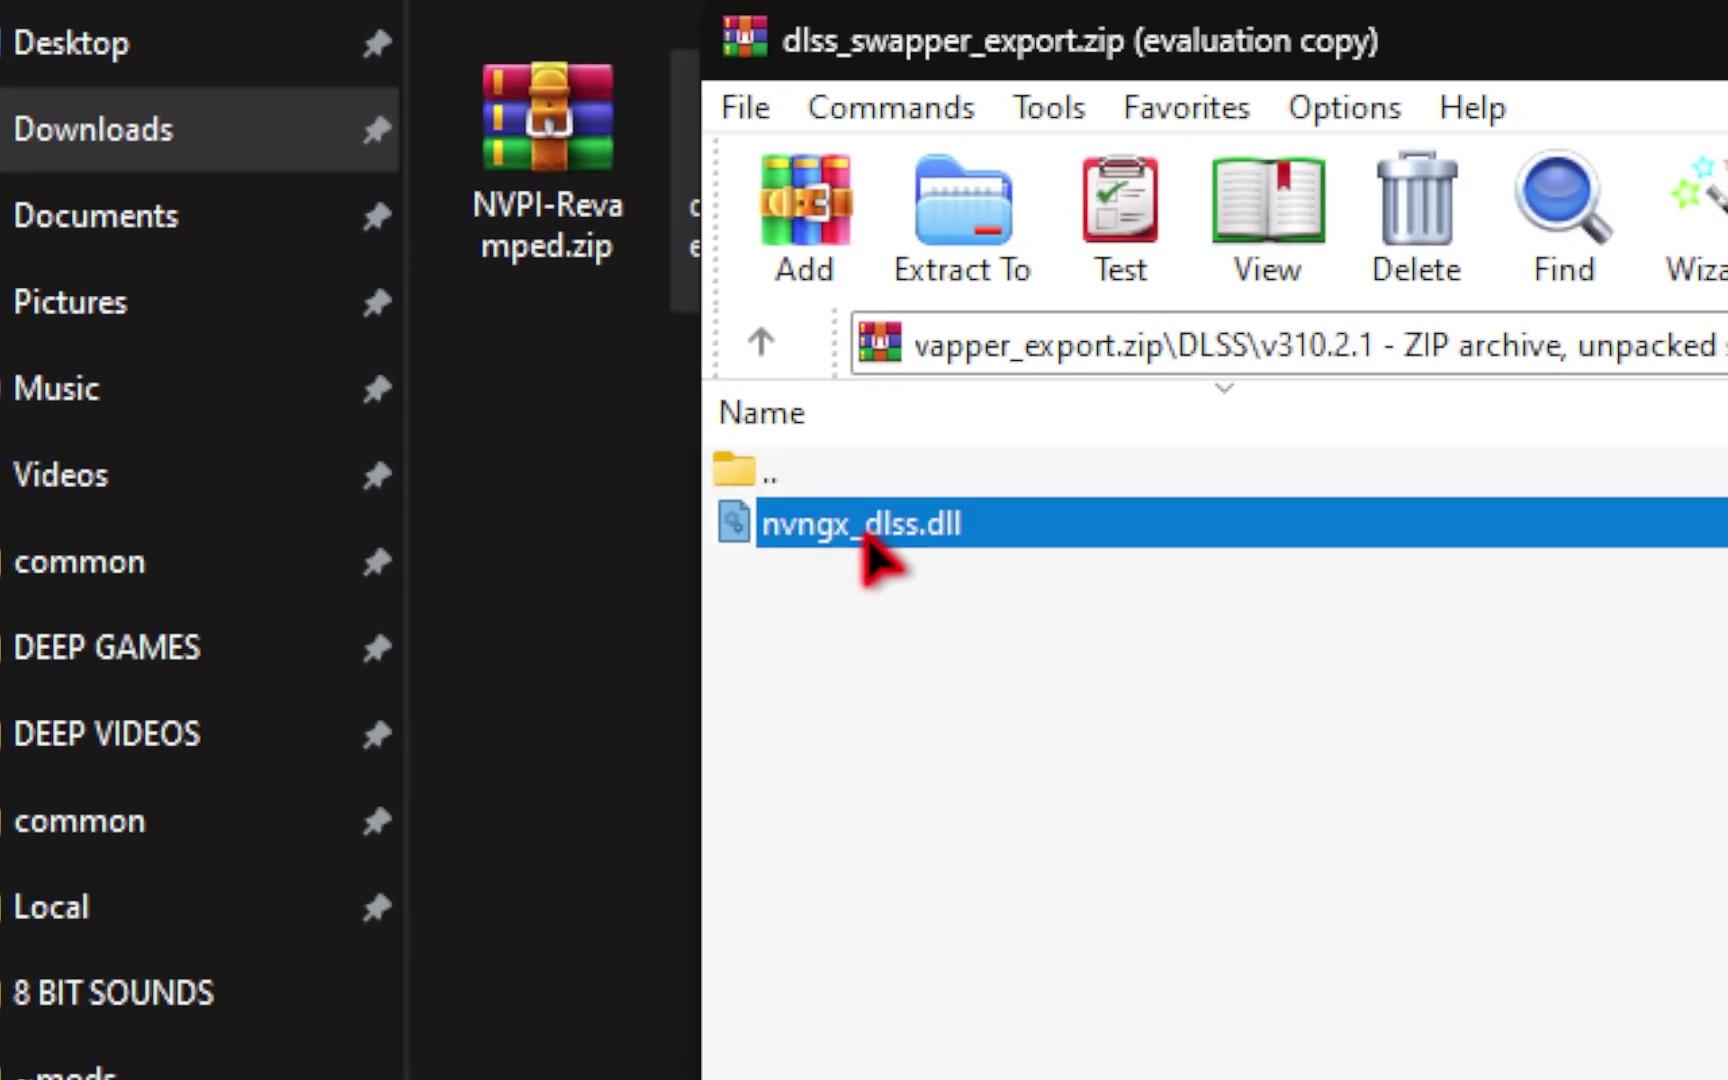
left_click_drag(866, 540, 538, 636)
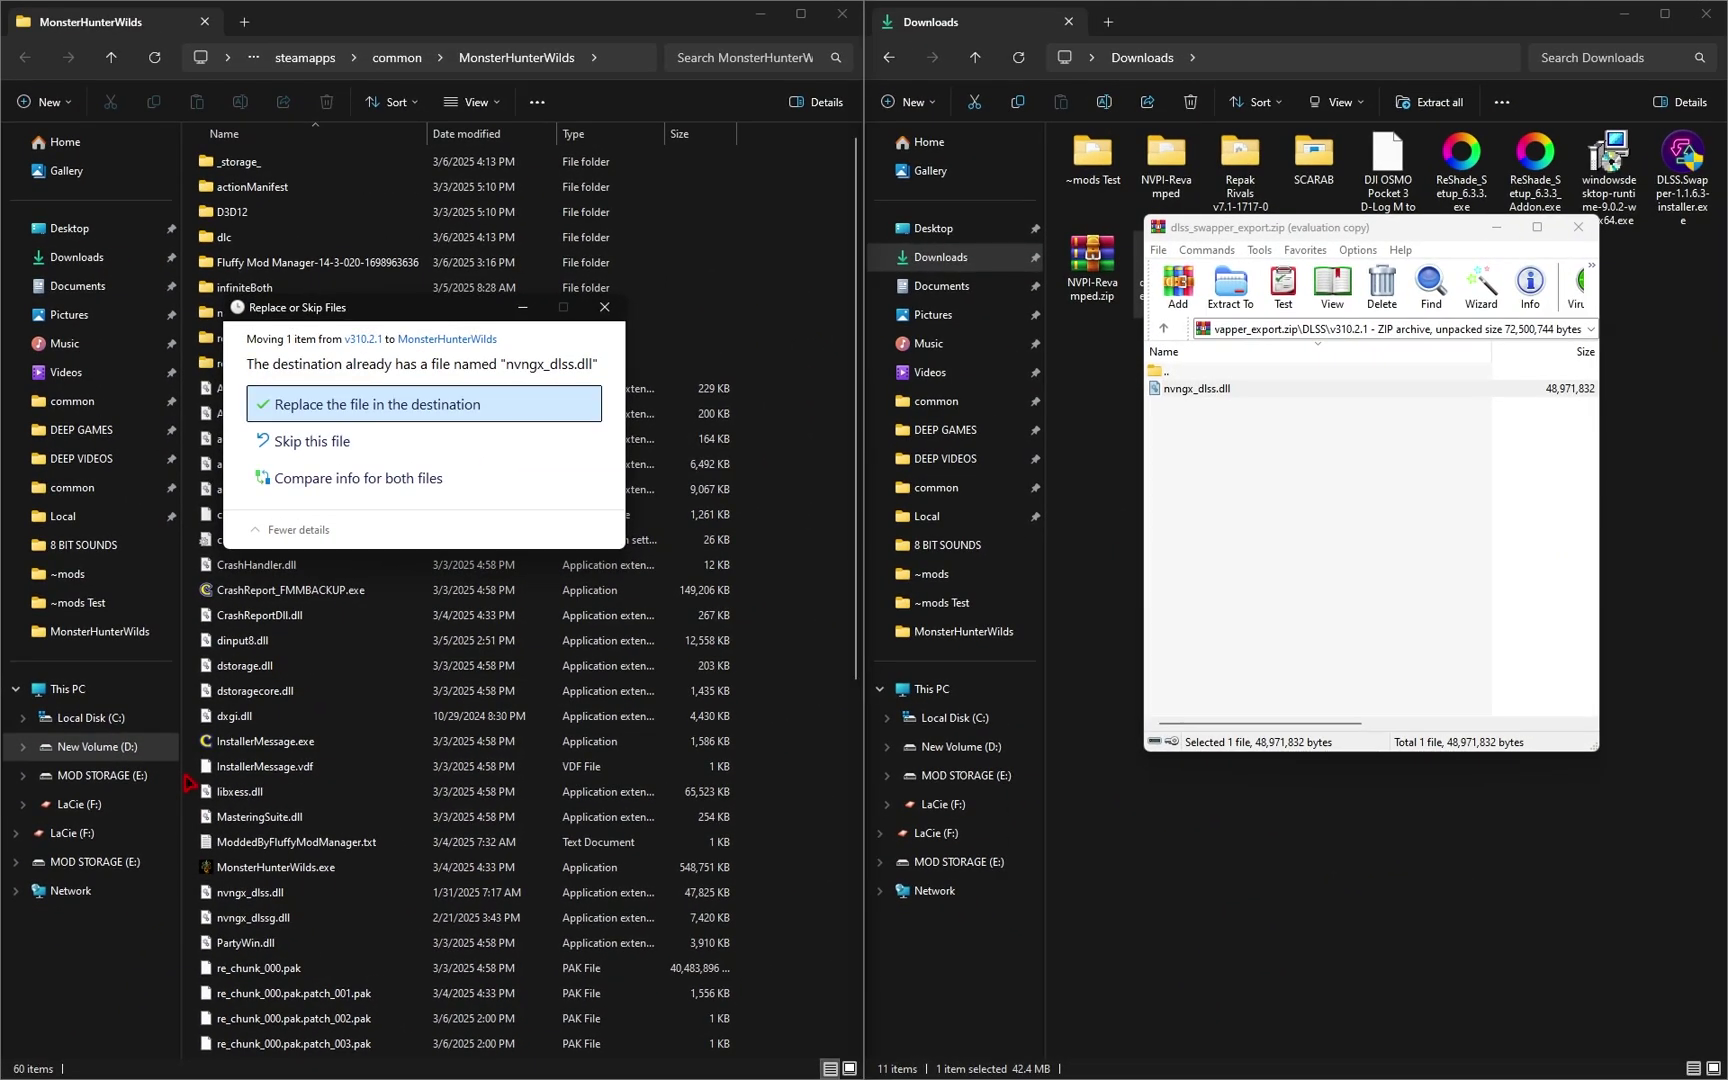
Take nvngx_dlssg.dll from the DLSS Frame Generation v310.2.1 folder
left_click(458, 418)
double_click(1160, 370)
double_click(1160, 370)
double_click(1196, 424)
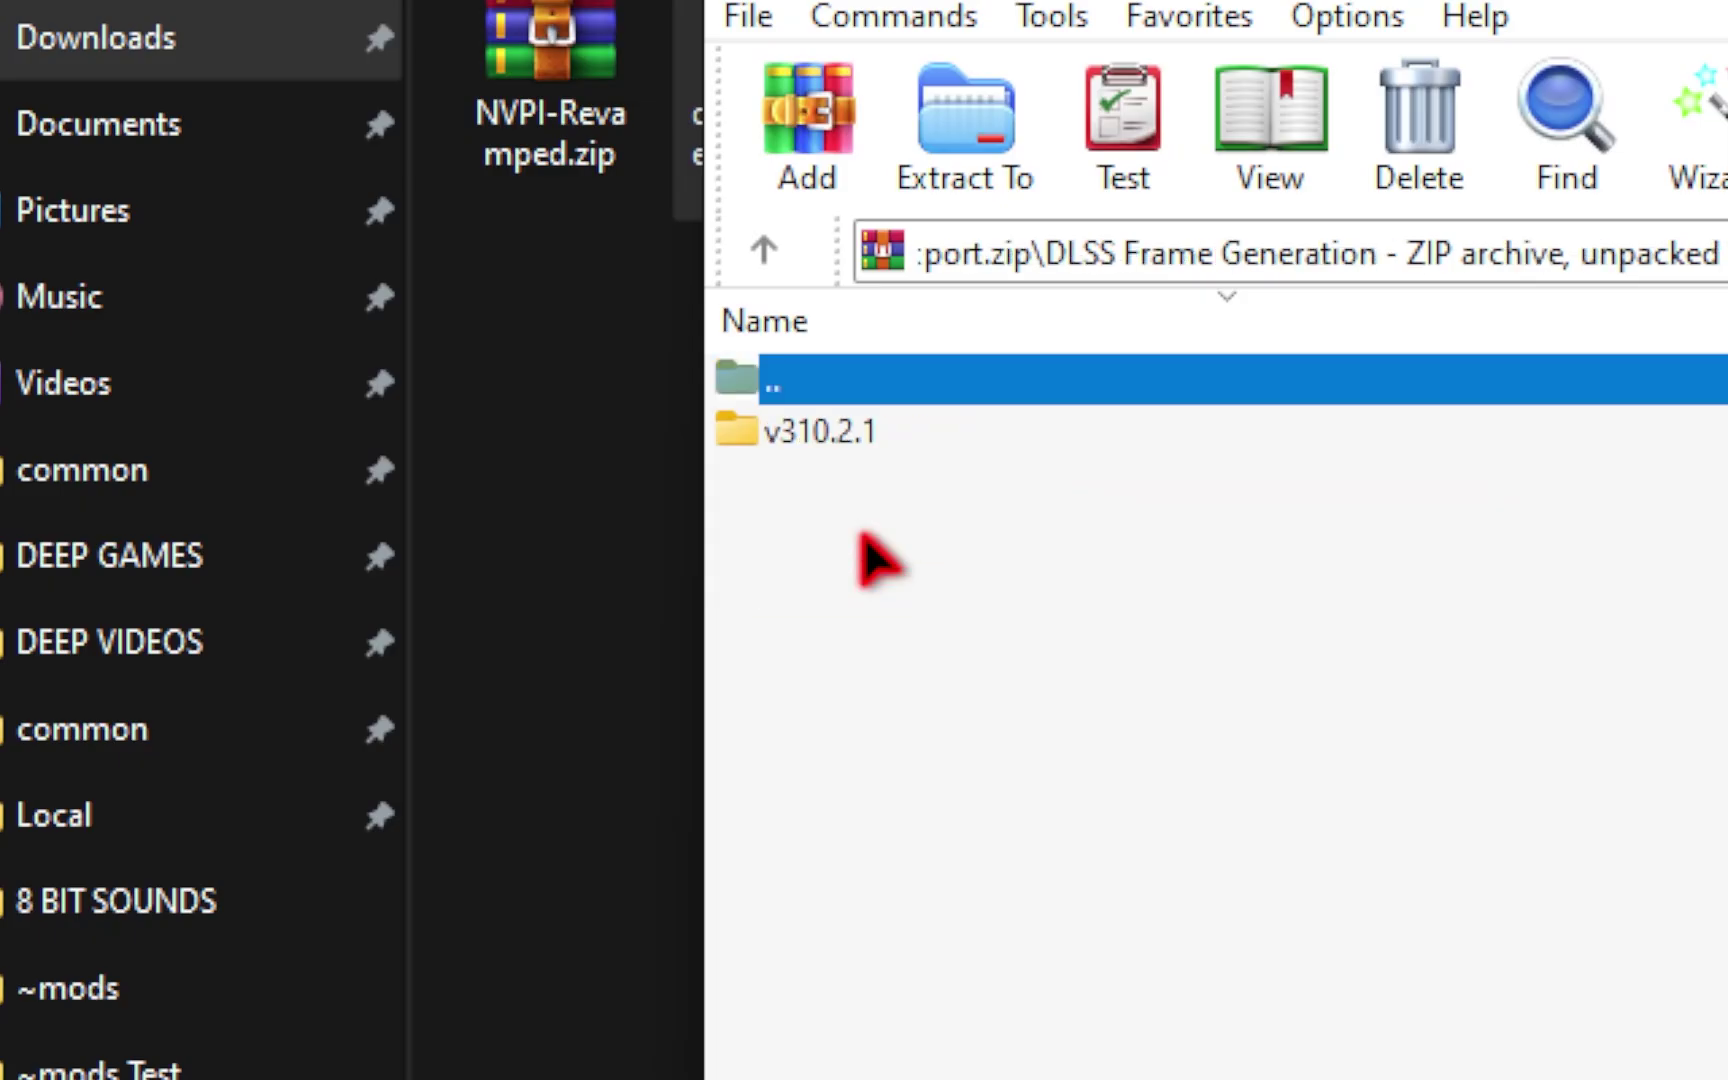
double_click(1190, 390)
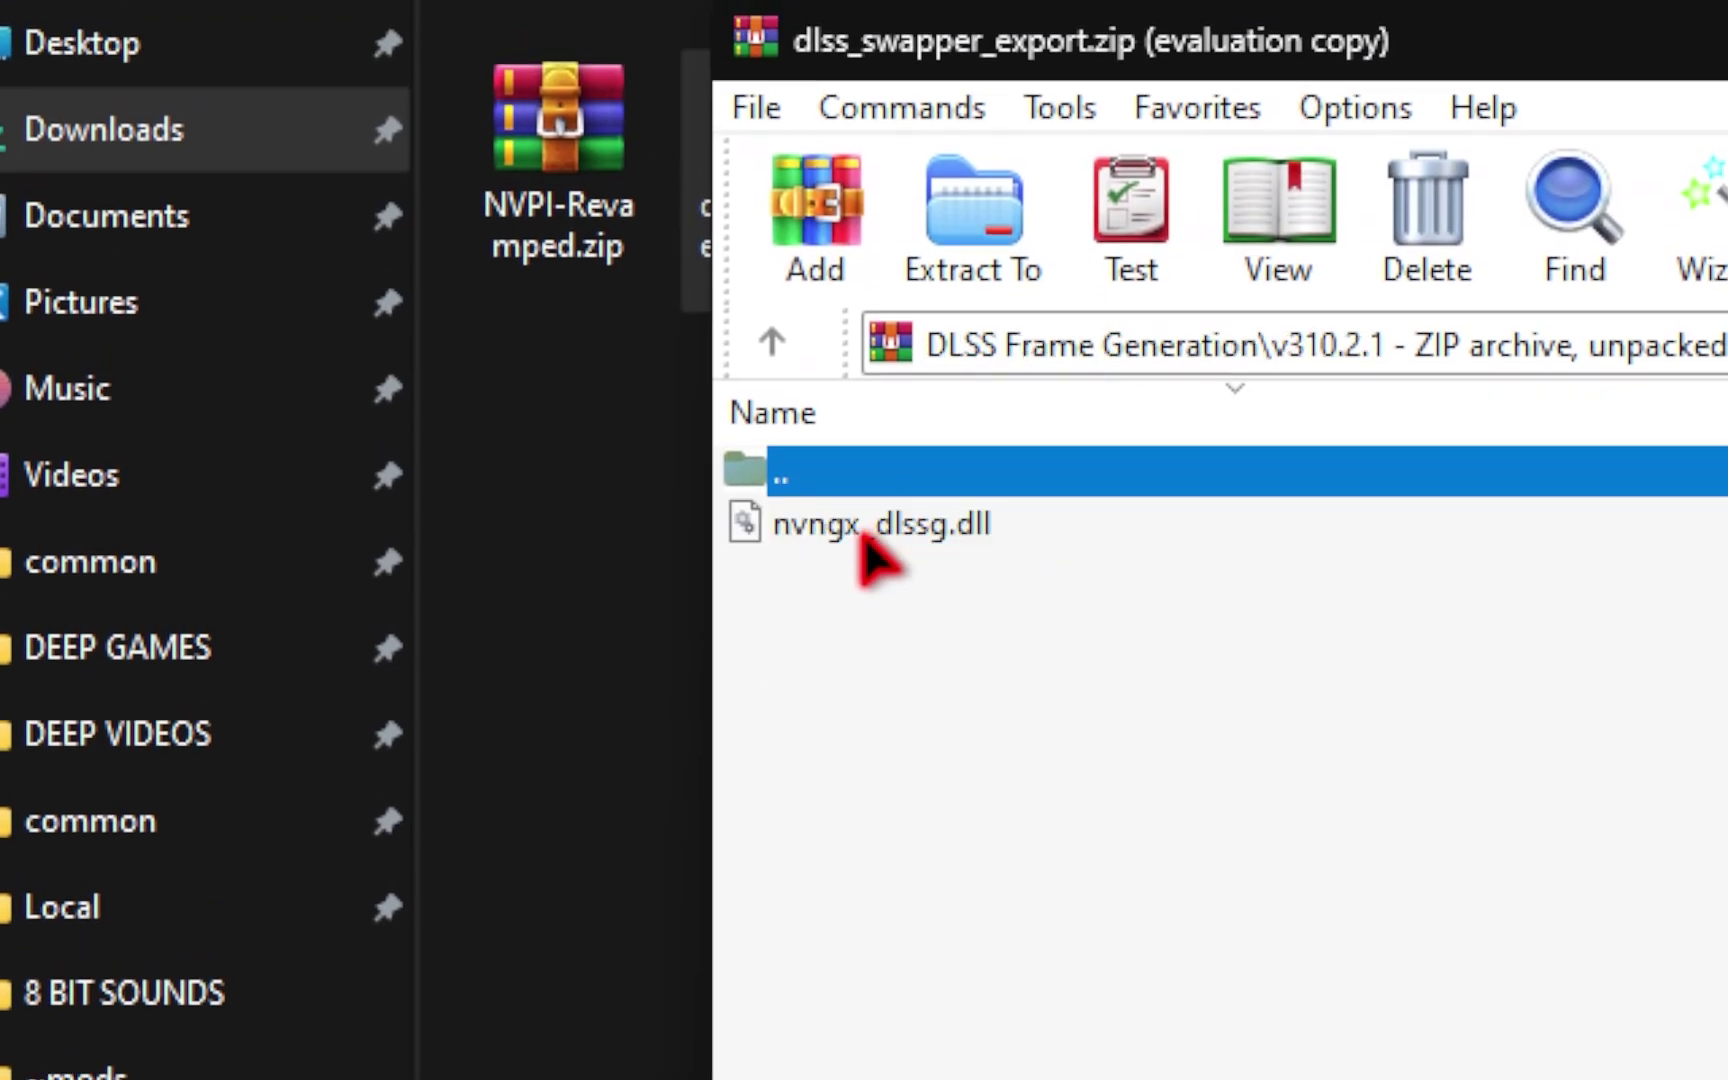
left_click(870, 540)
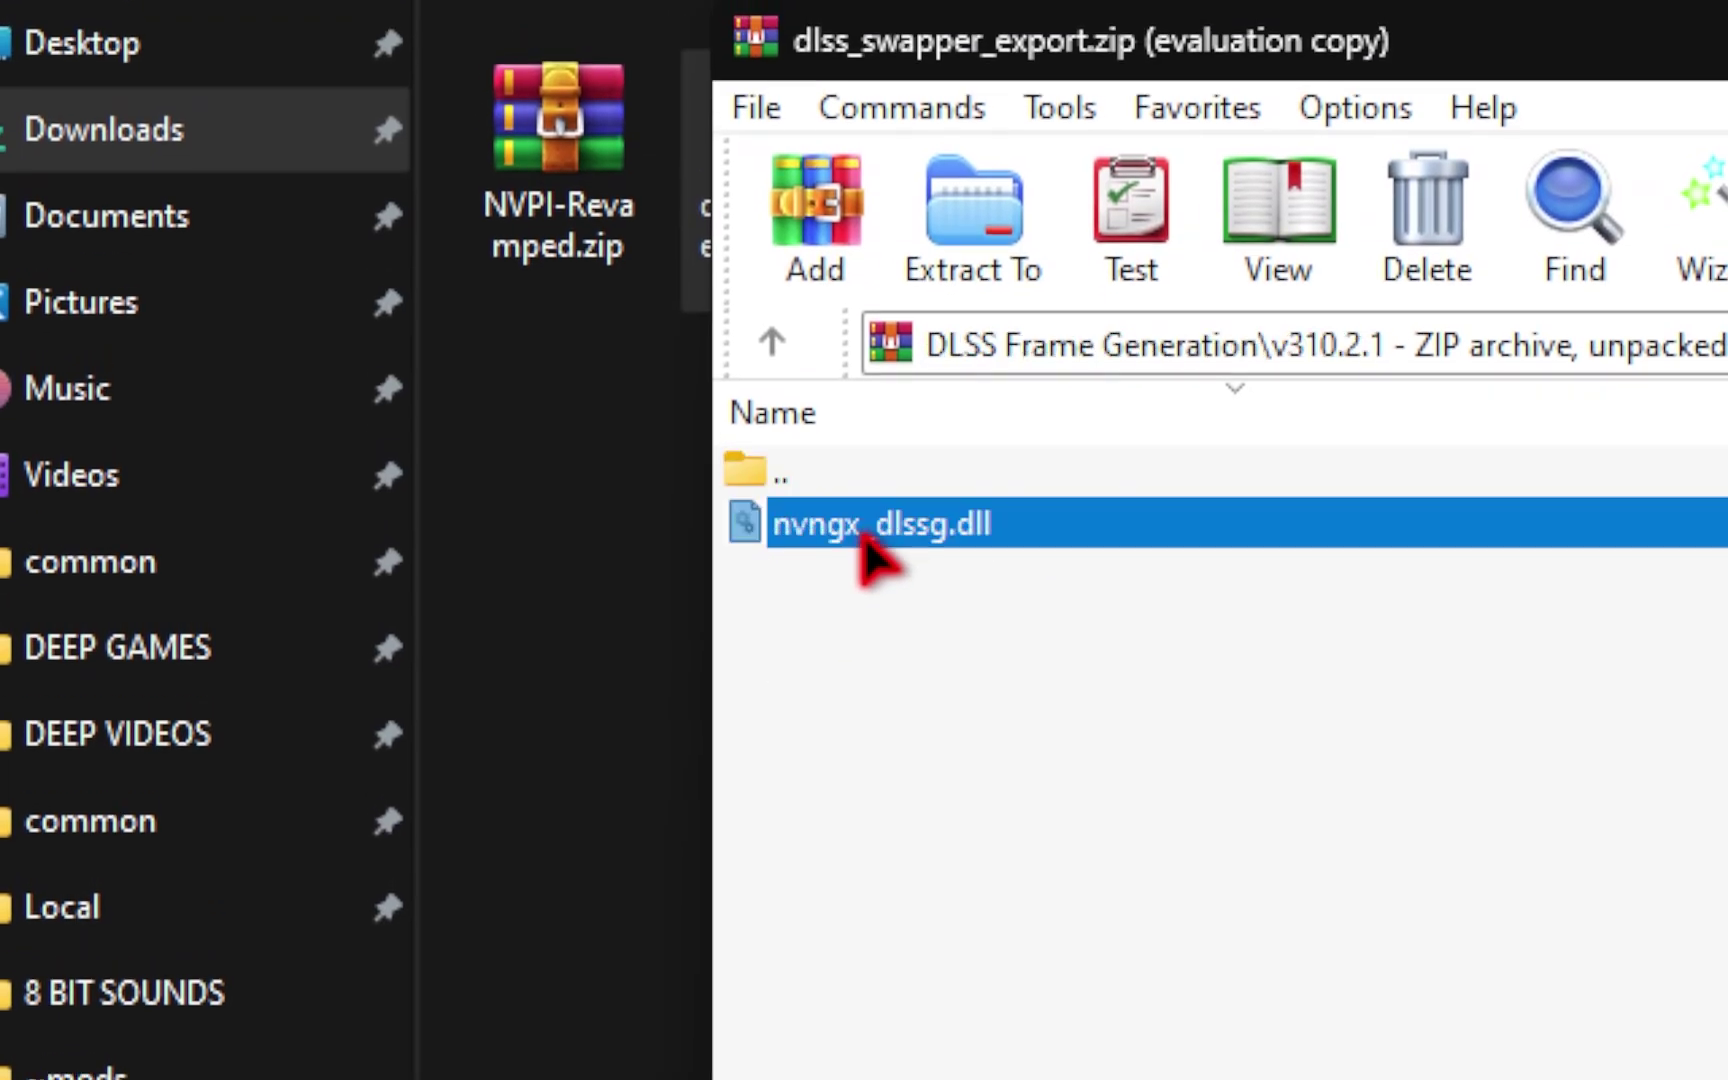
Take the FSR 3.1 DirectX 12 and Vulkan DLLs (v1.0.1.39157), then close the archive
key("BackSpace")
key("BackSpace")
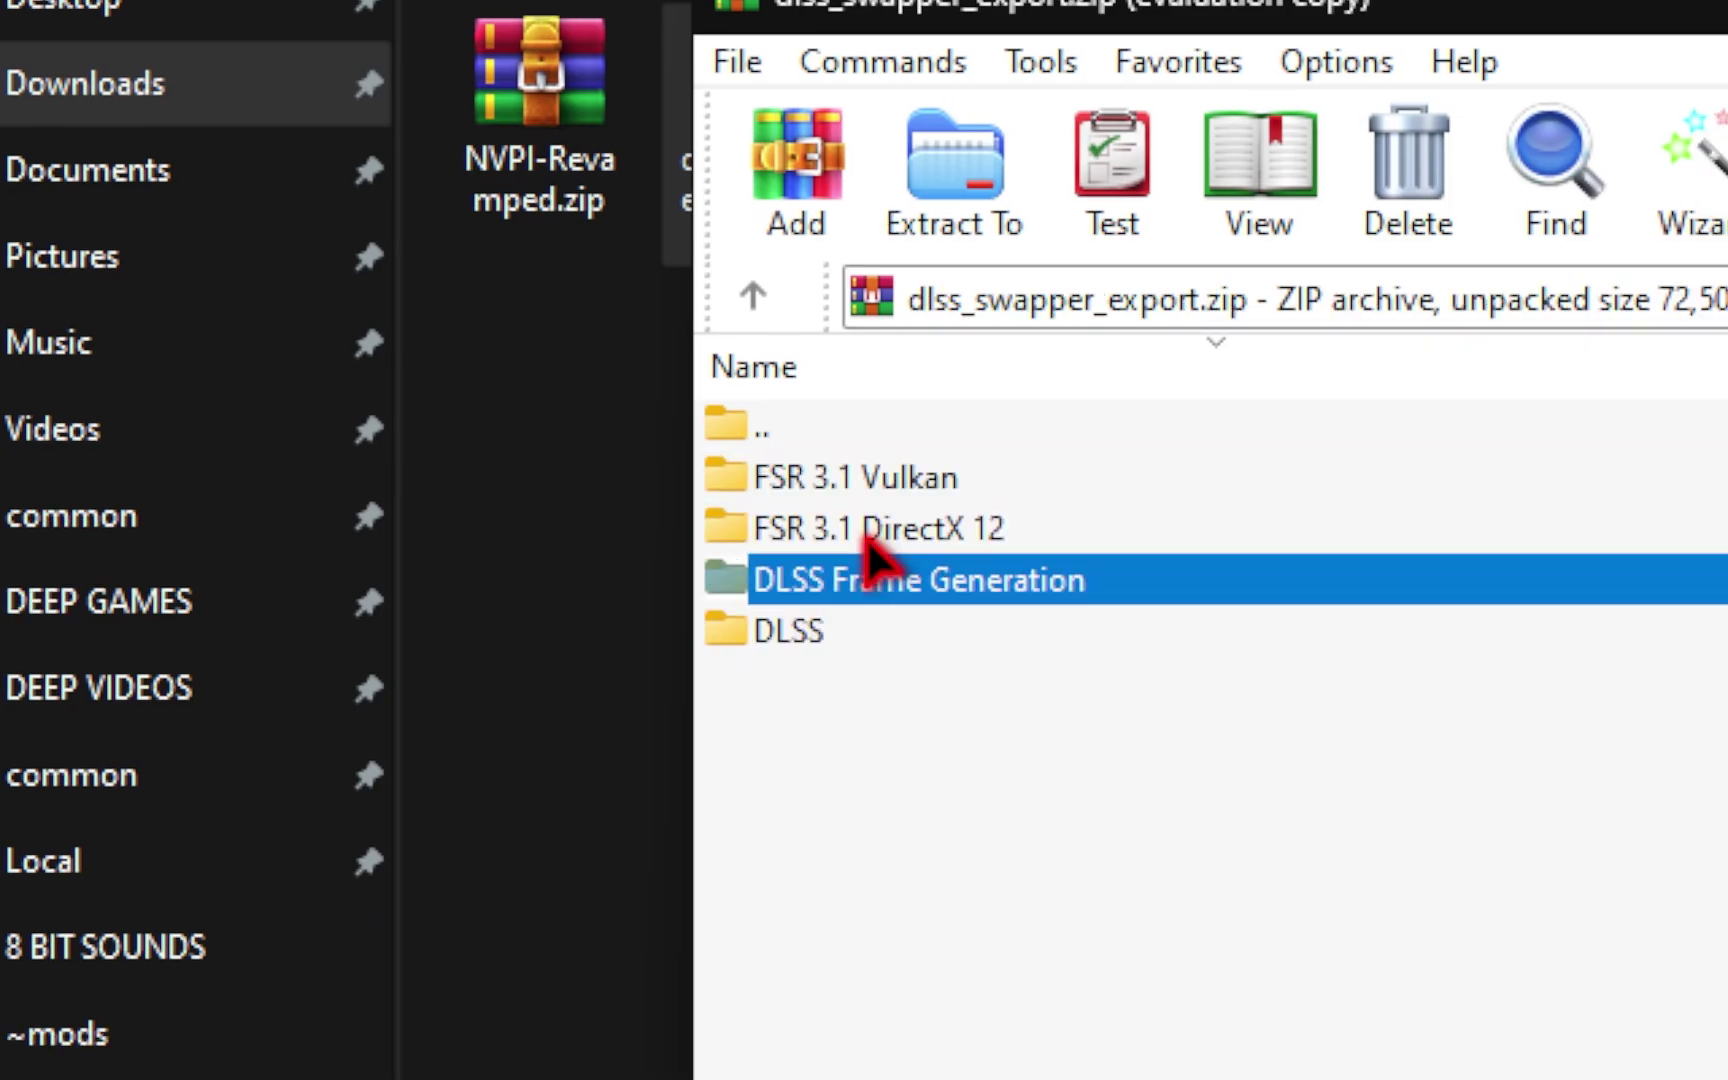
double_click(864, 545)
double_click(864, 545)
left_click(880, 540)
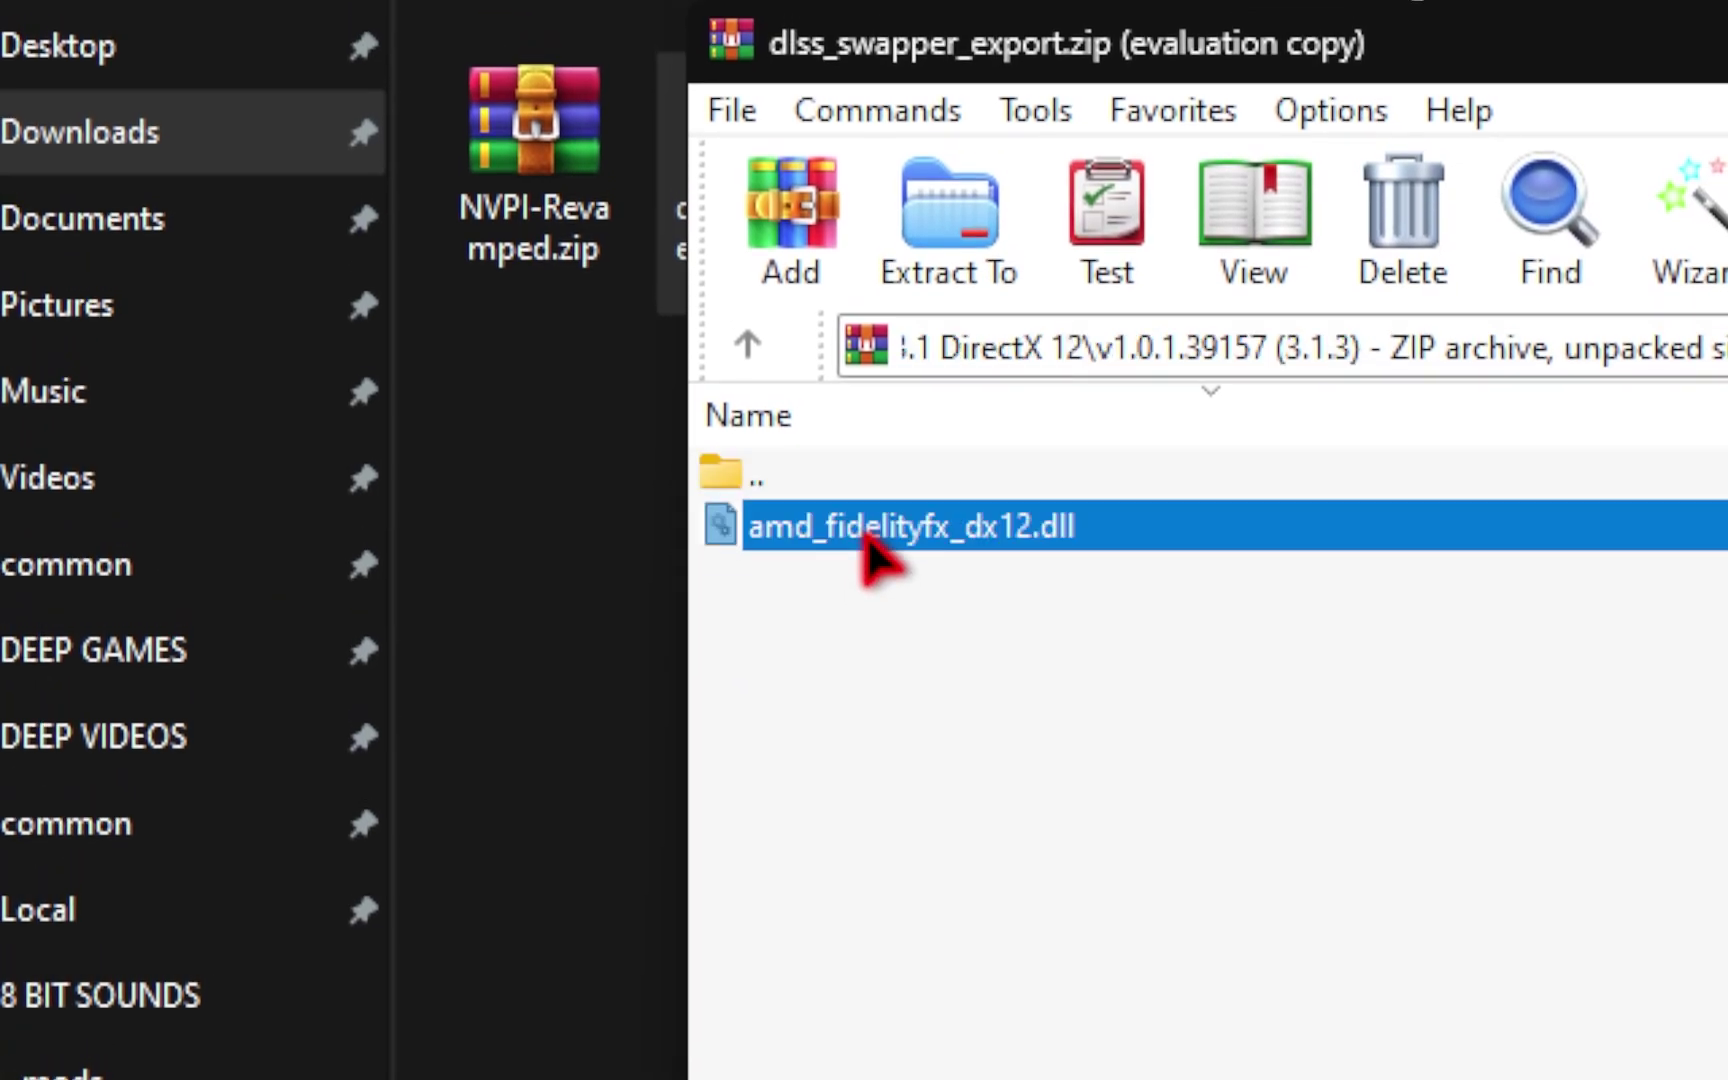
key("BackSpace")
key("BackSpace")
left_click(866, 540)
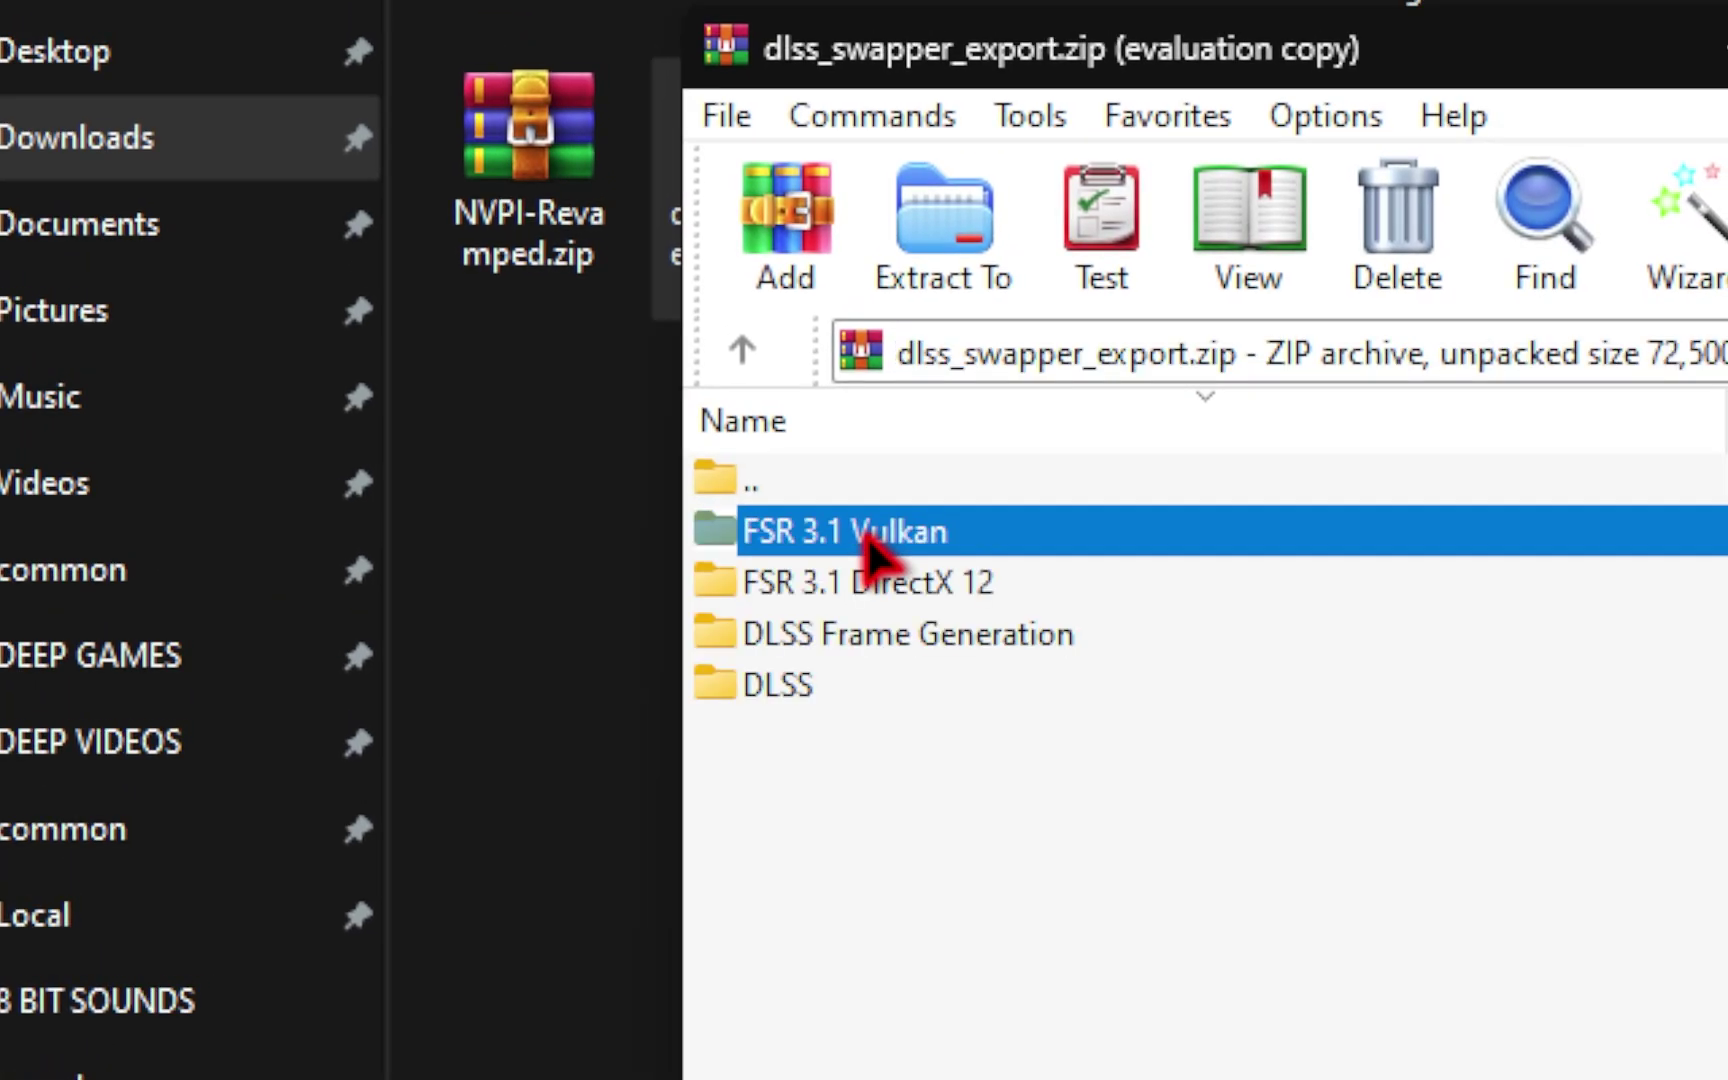
double_click(866, 541)
double_click(867, 541)
left_click(868, 541)
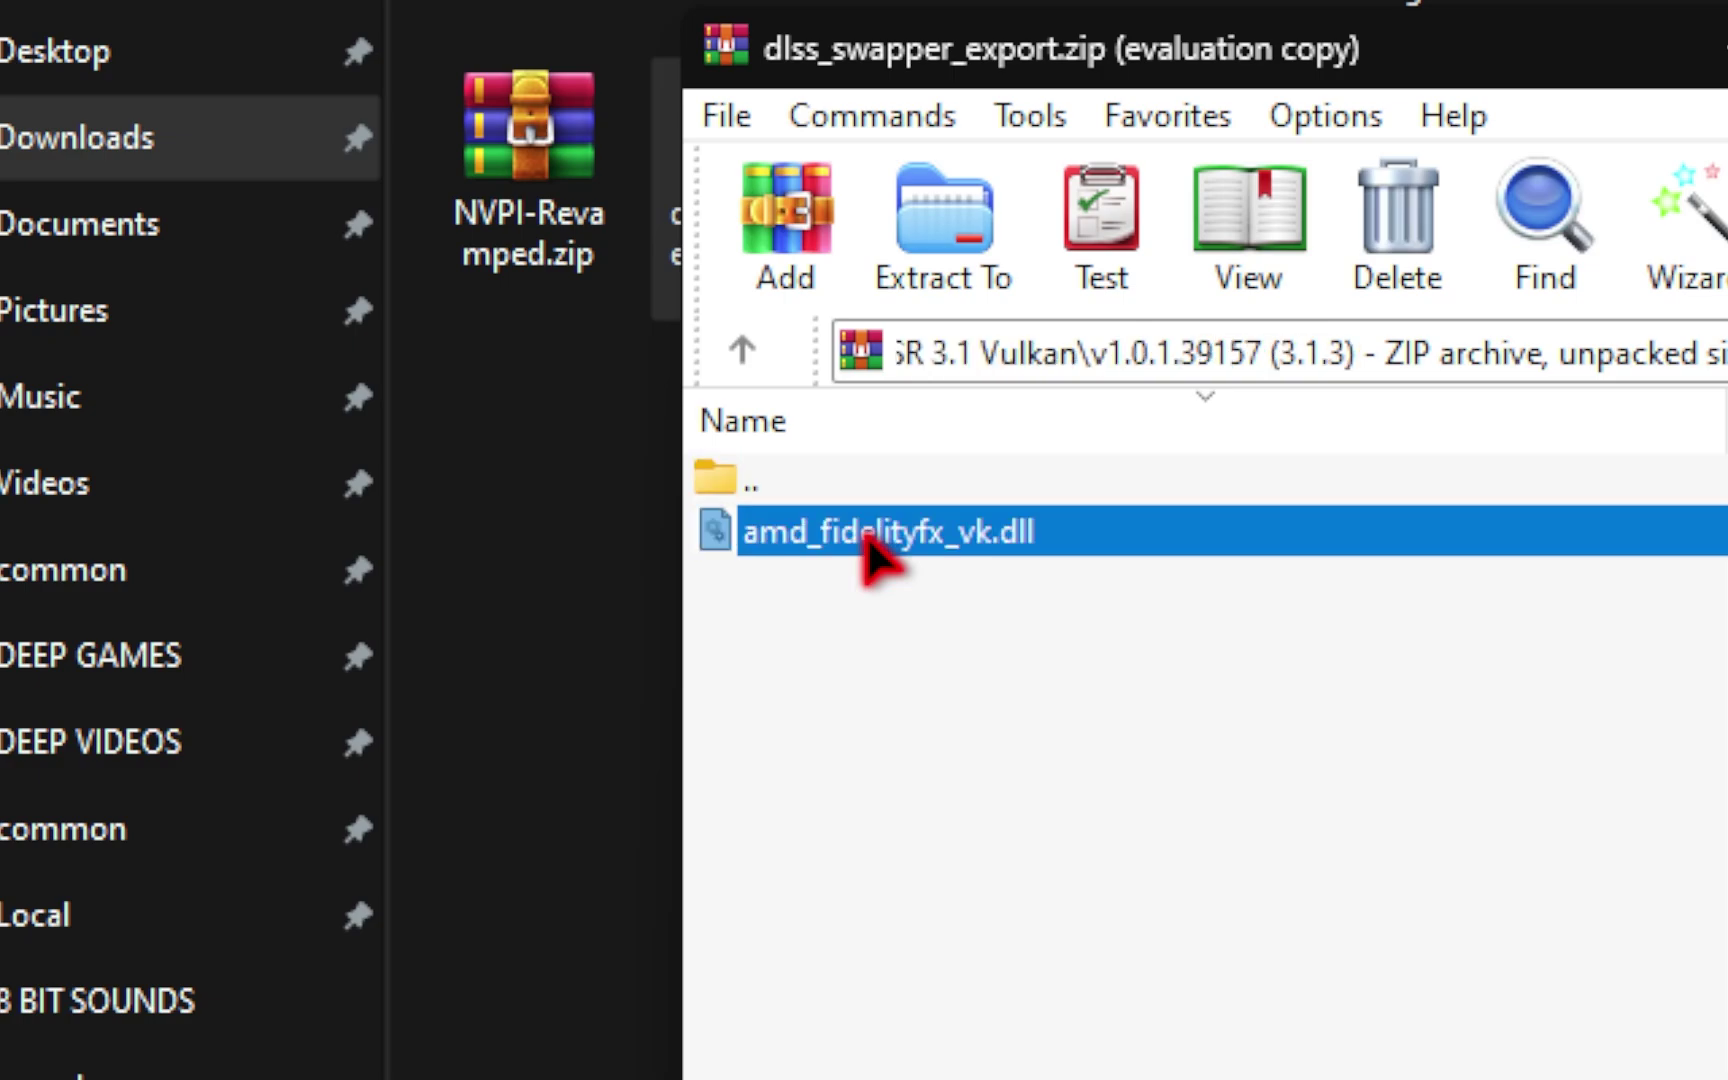
key("Escape")
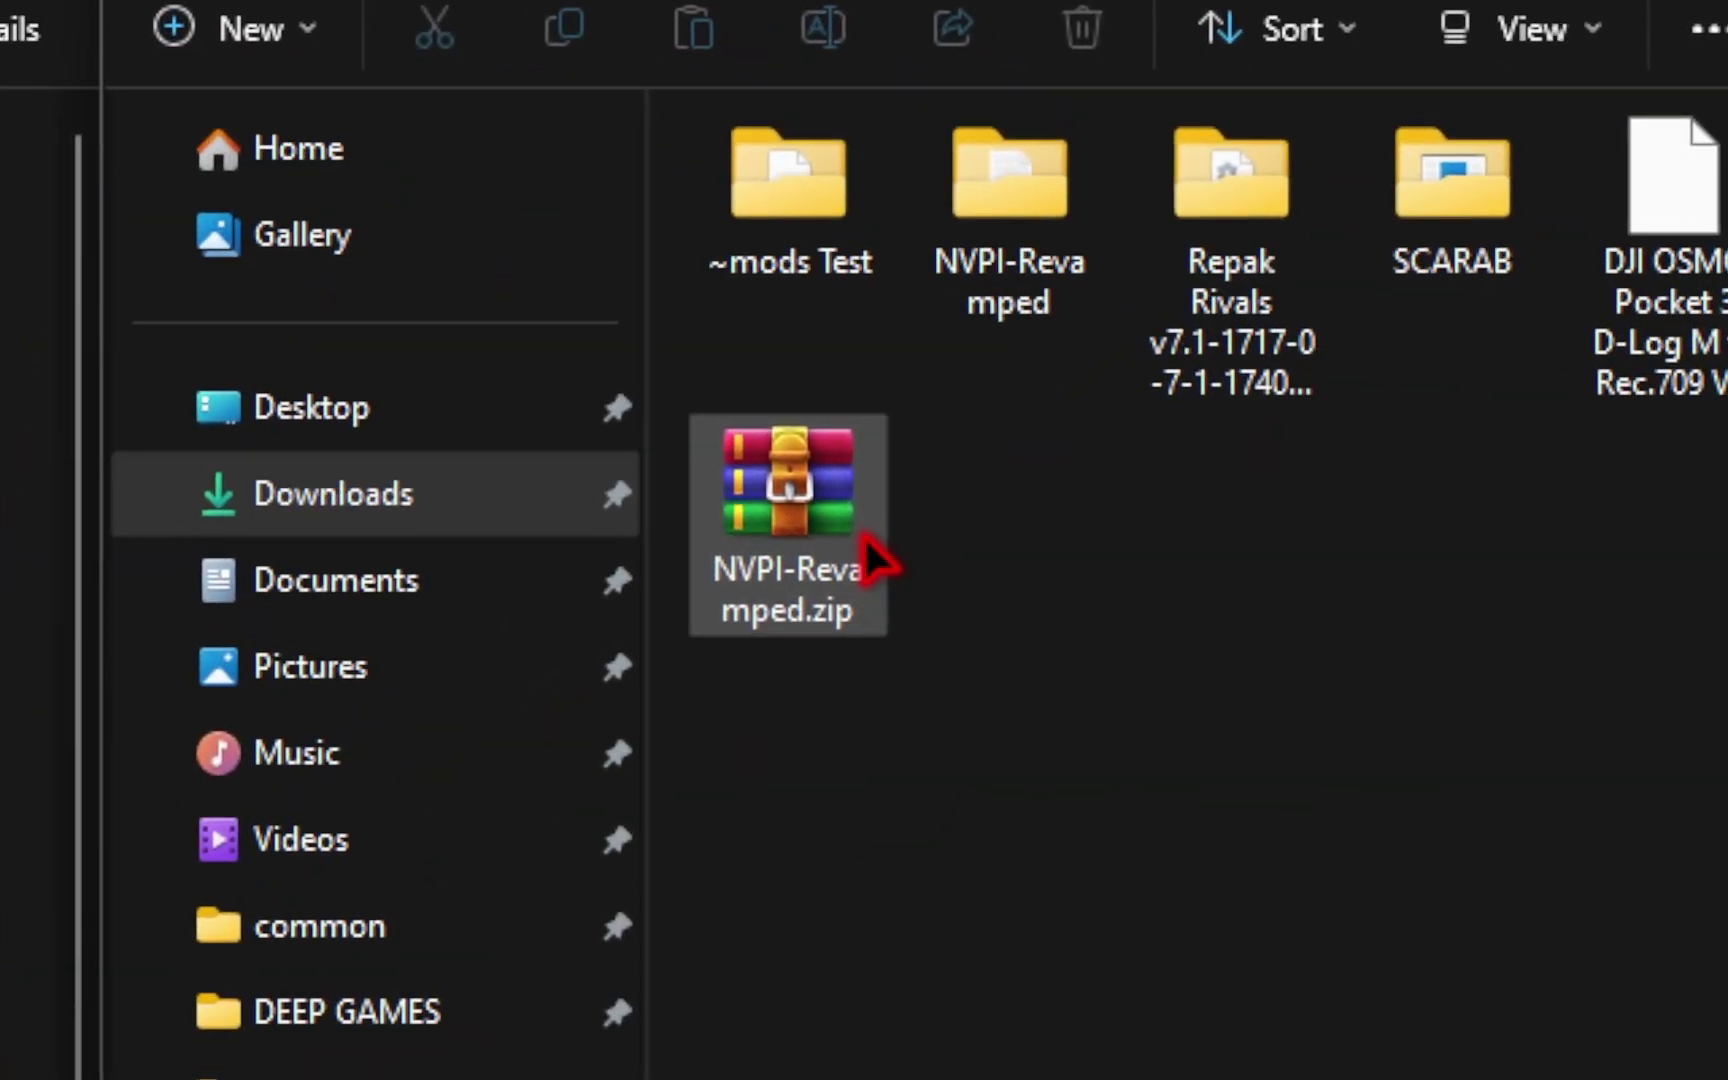
Extract NVPI-Revamped.zip to NVPI-Revamped\ and open its NV-Profile-Inspector-Revamped folder
right_click(863, 537)
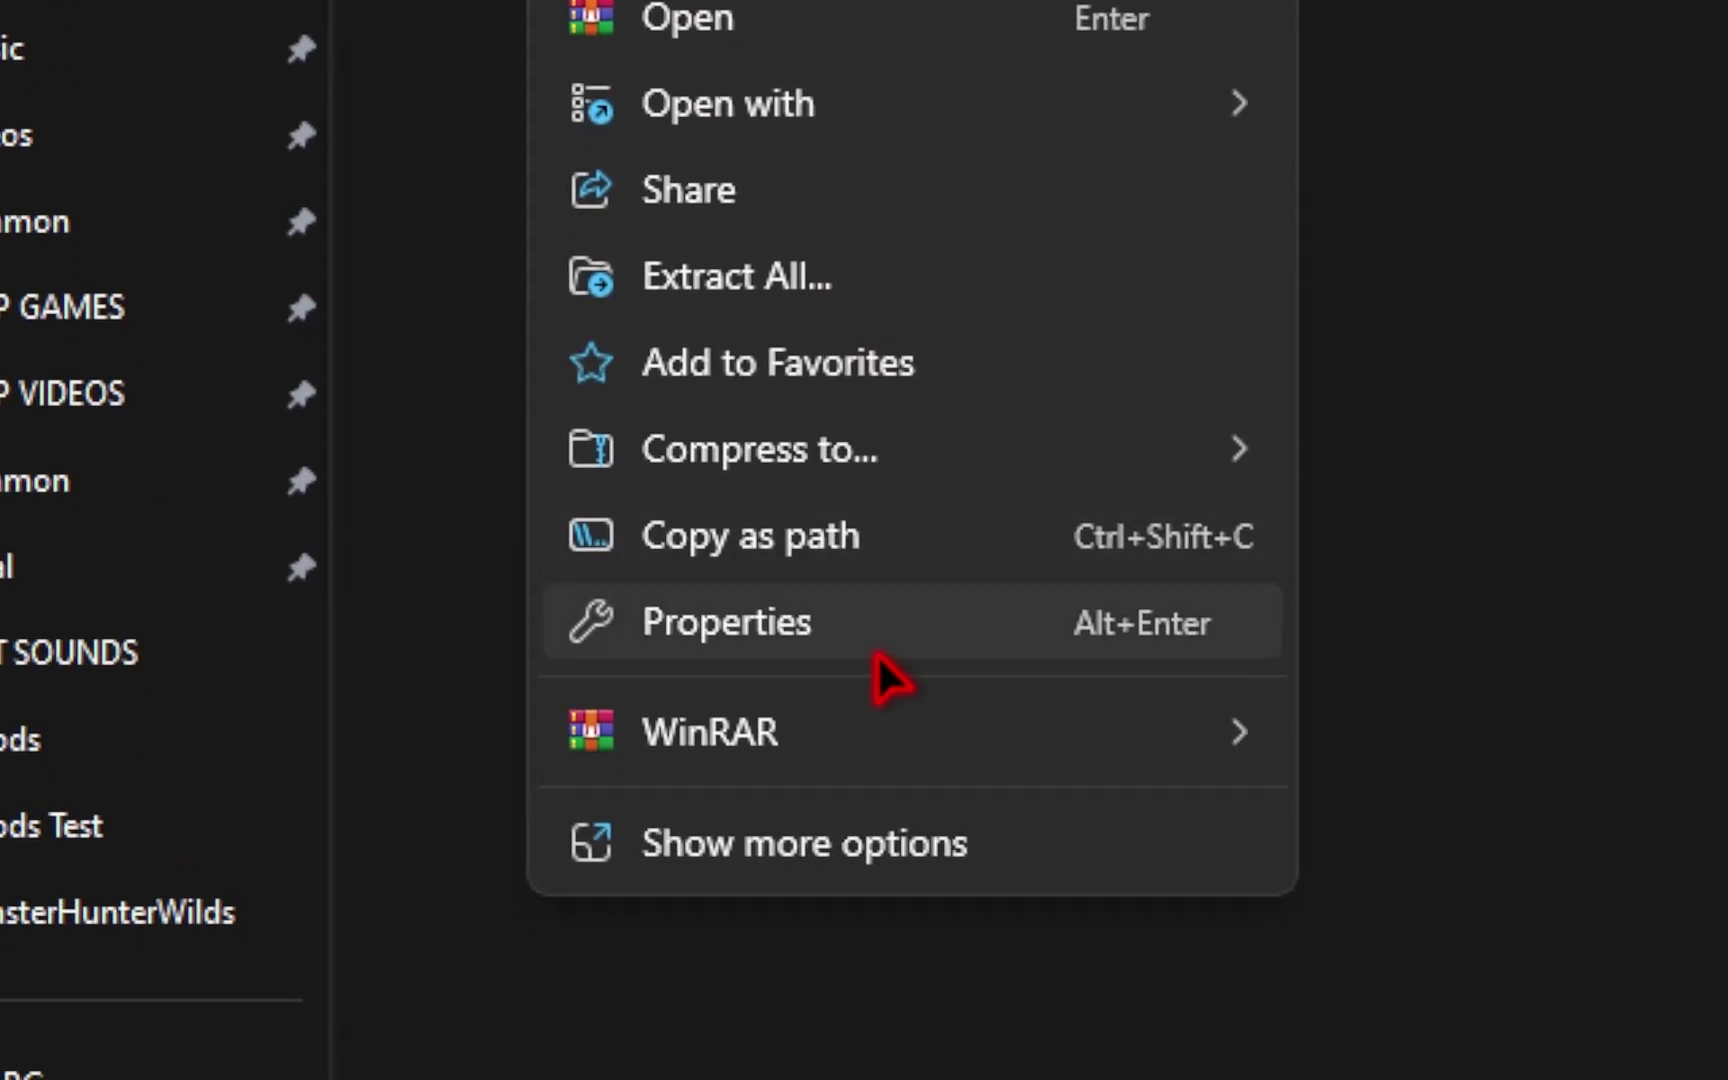
mouse_move(878, 705)
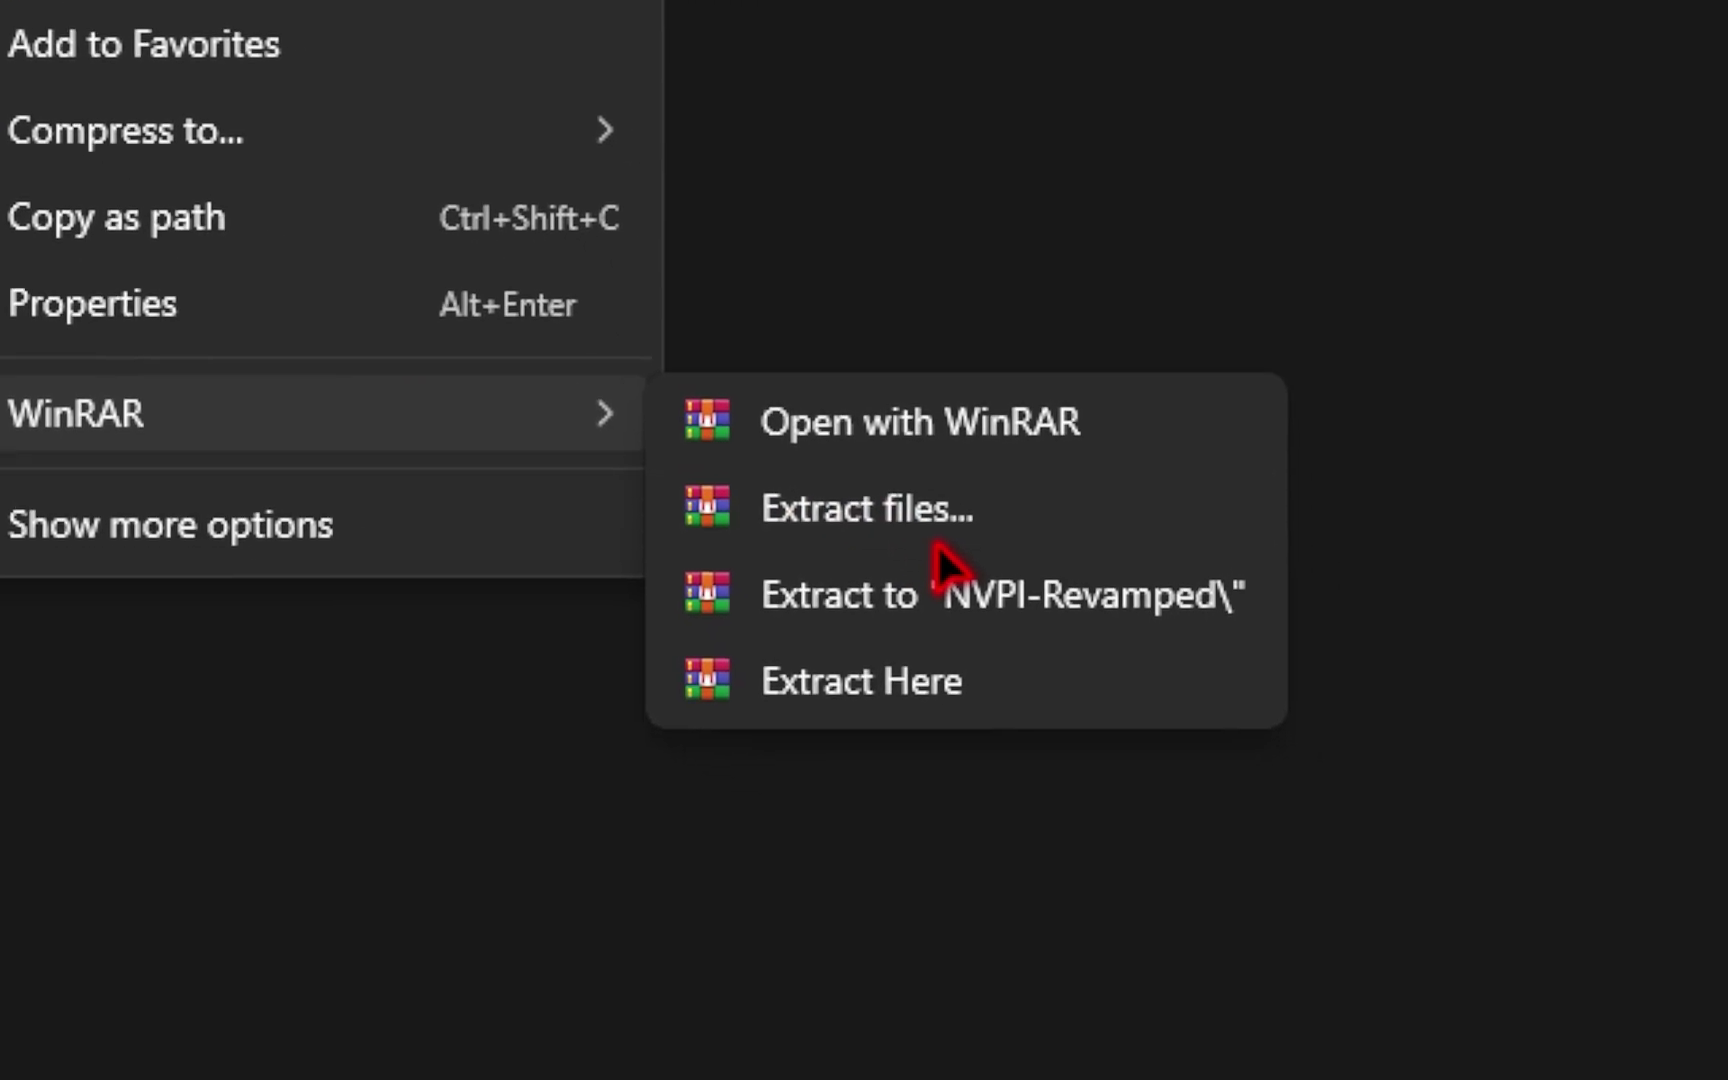
left_click(1570, 905)
double_click(866, 478)
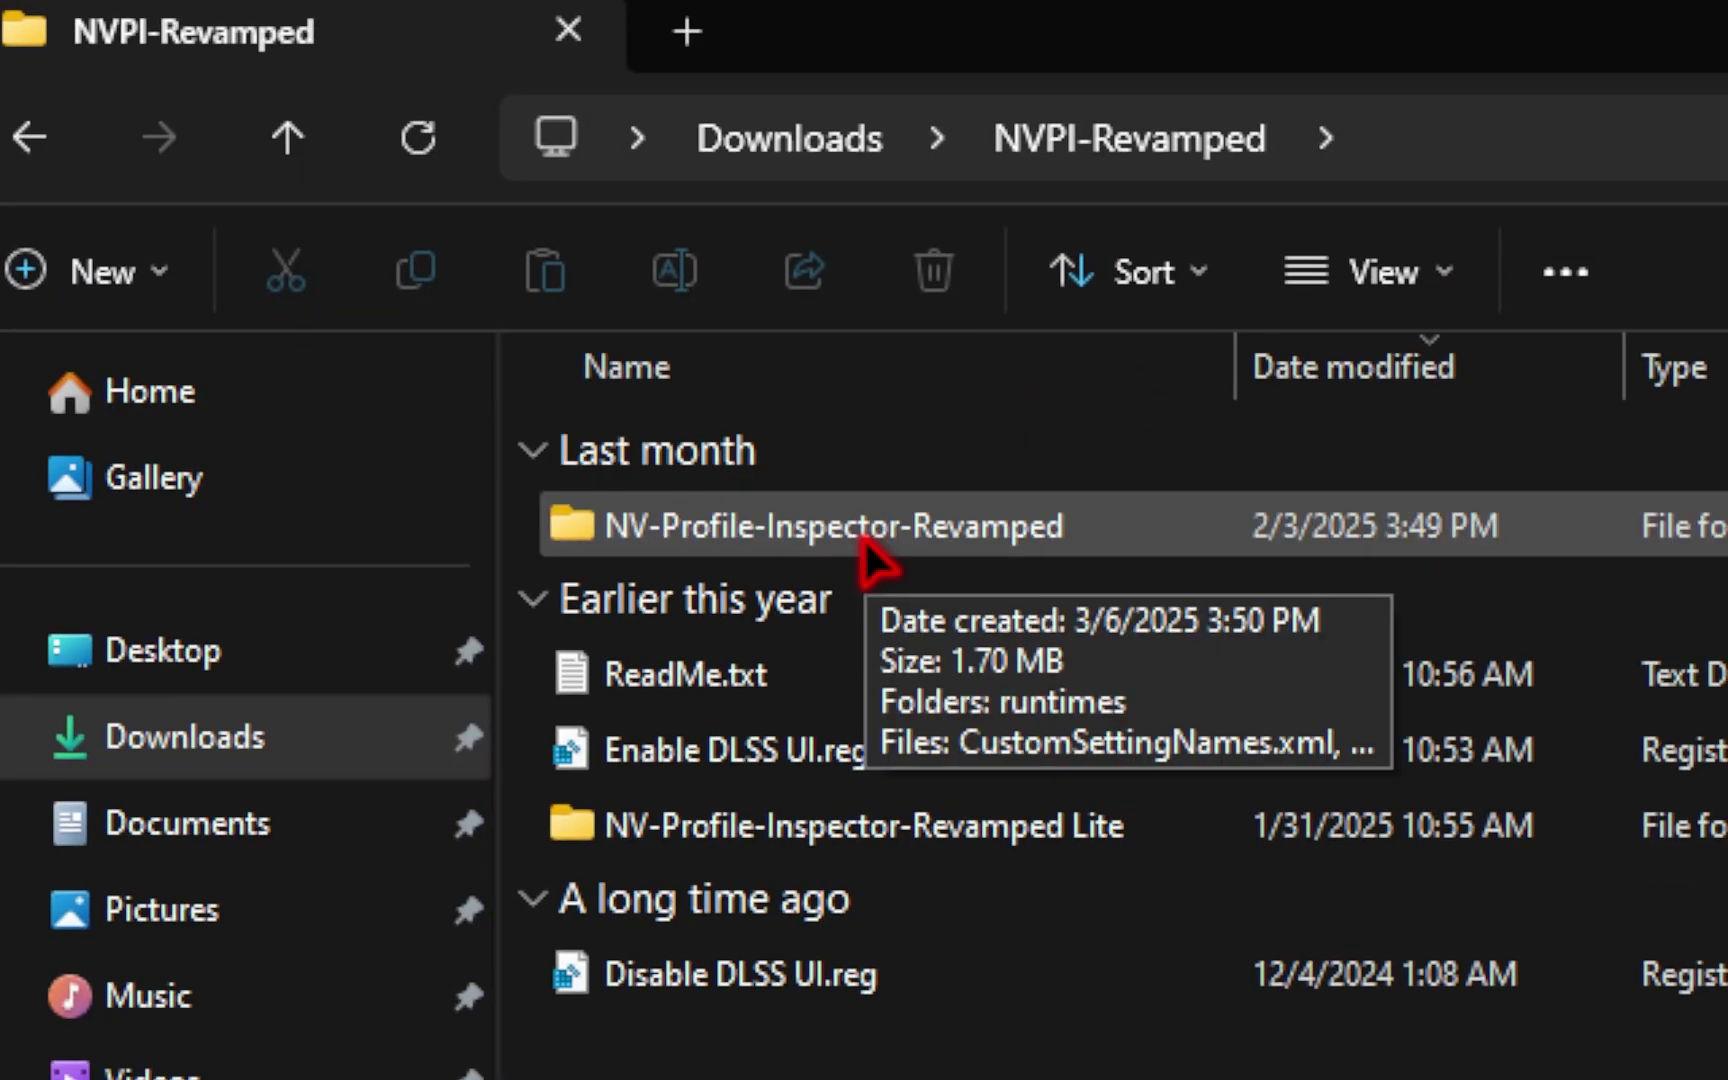
double_click(864, 530)
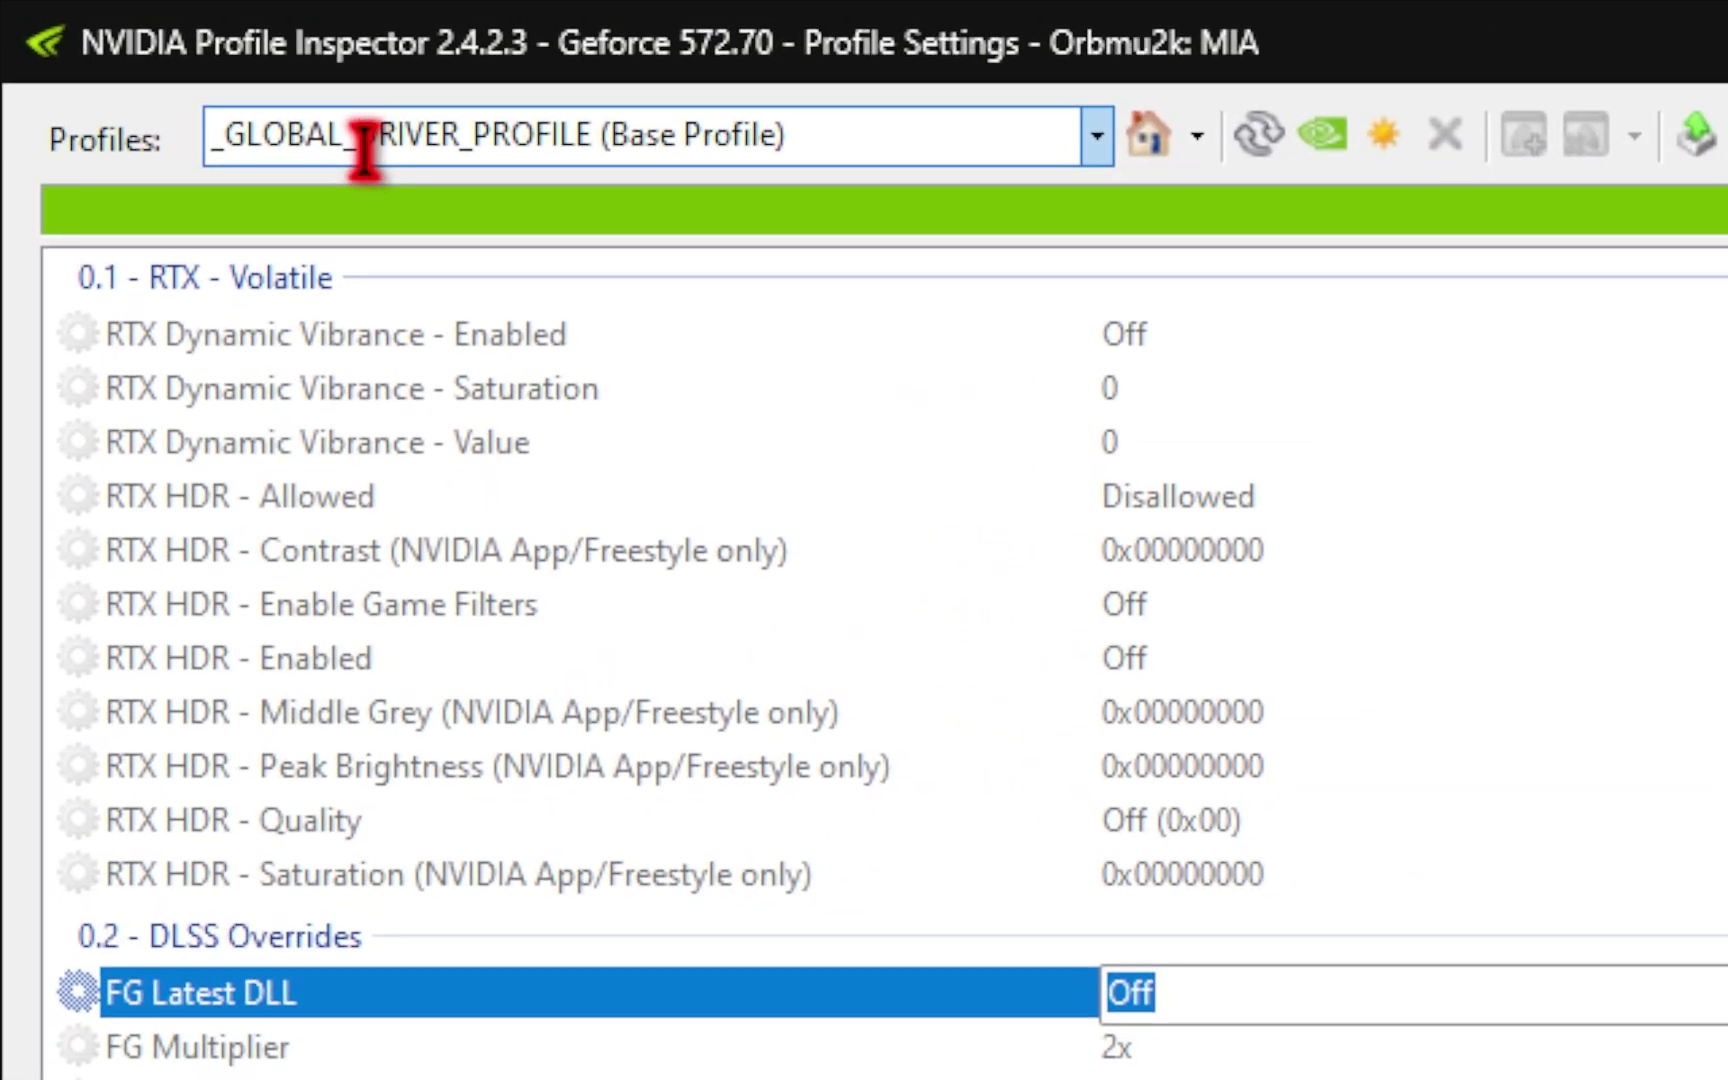
Load the Monster Hunter Wilds profile and begin adding a program file via Add Application
left_click(1097, 135)
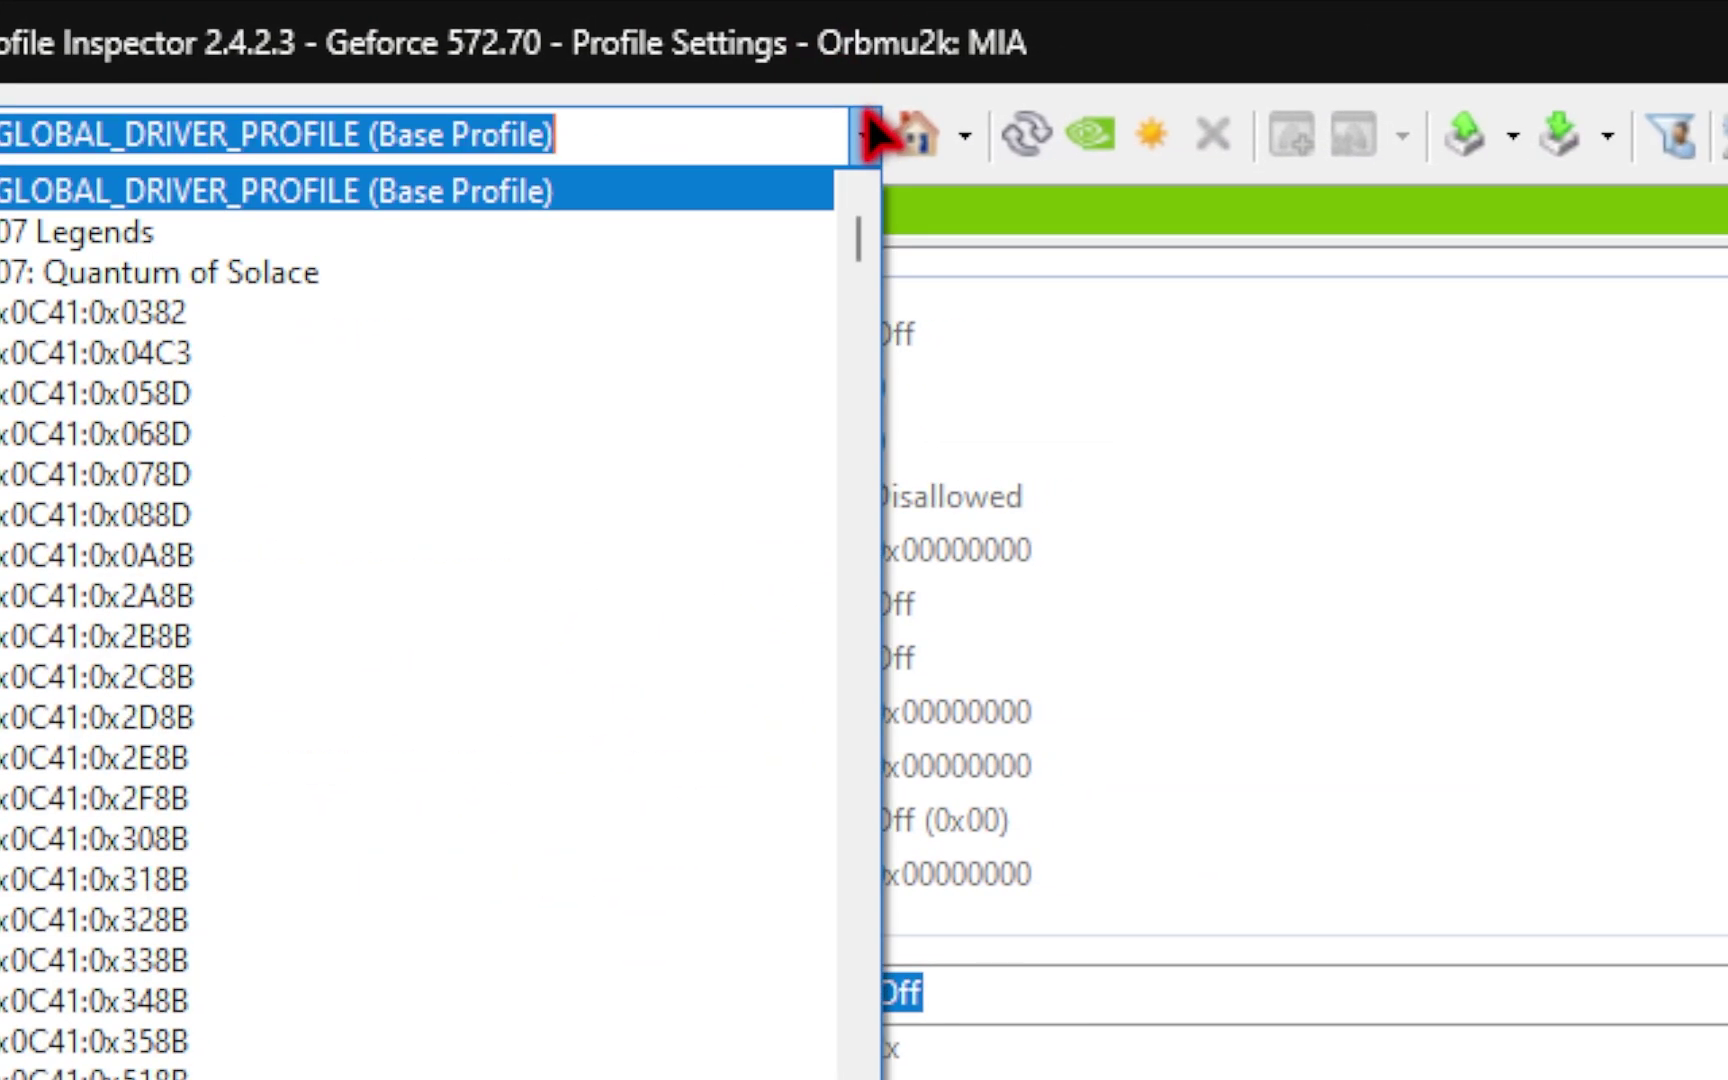
left_click_drag(862, 238, 877, 763)
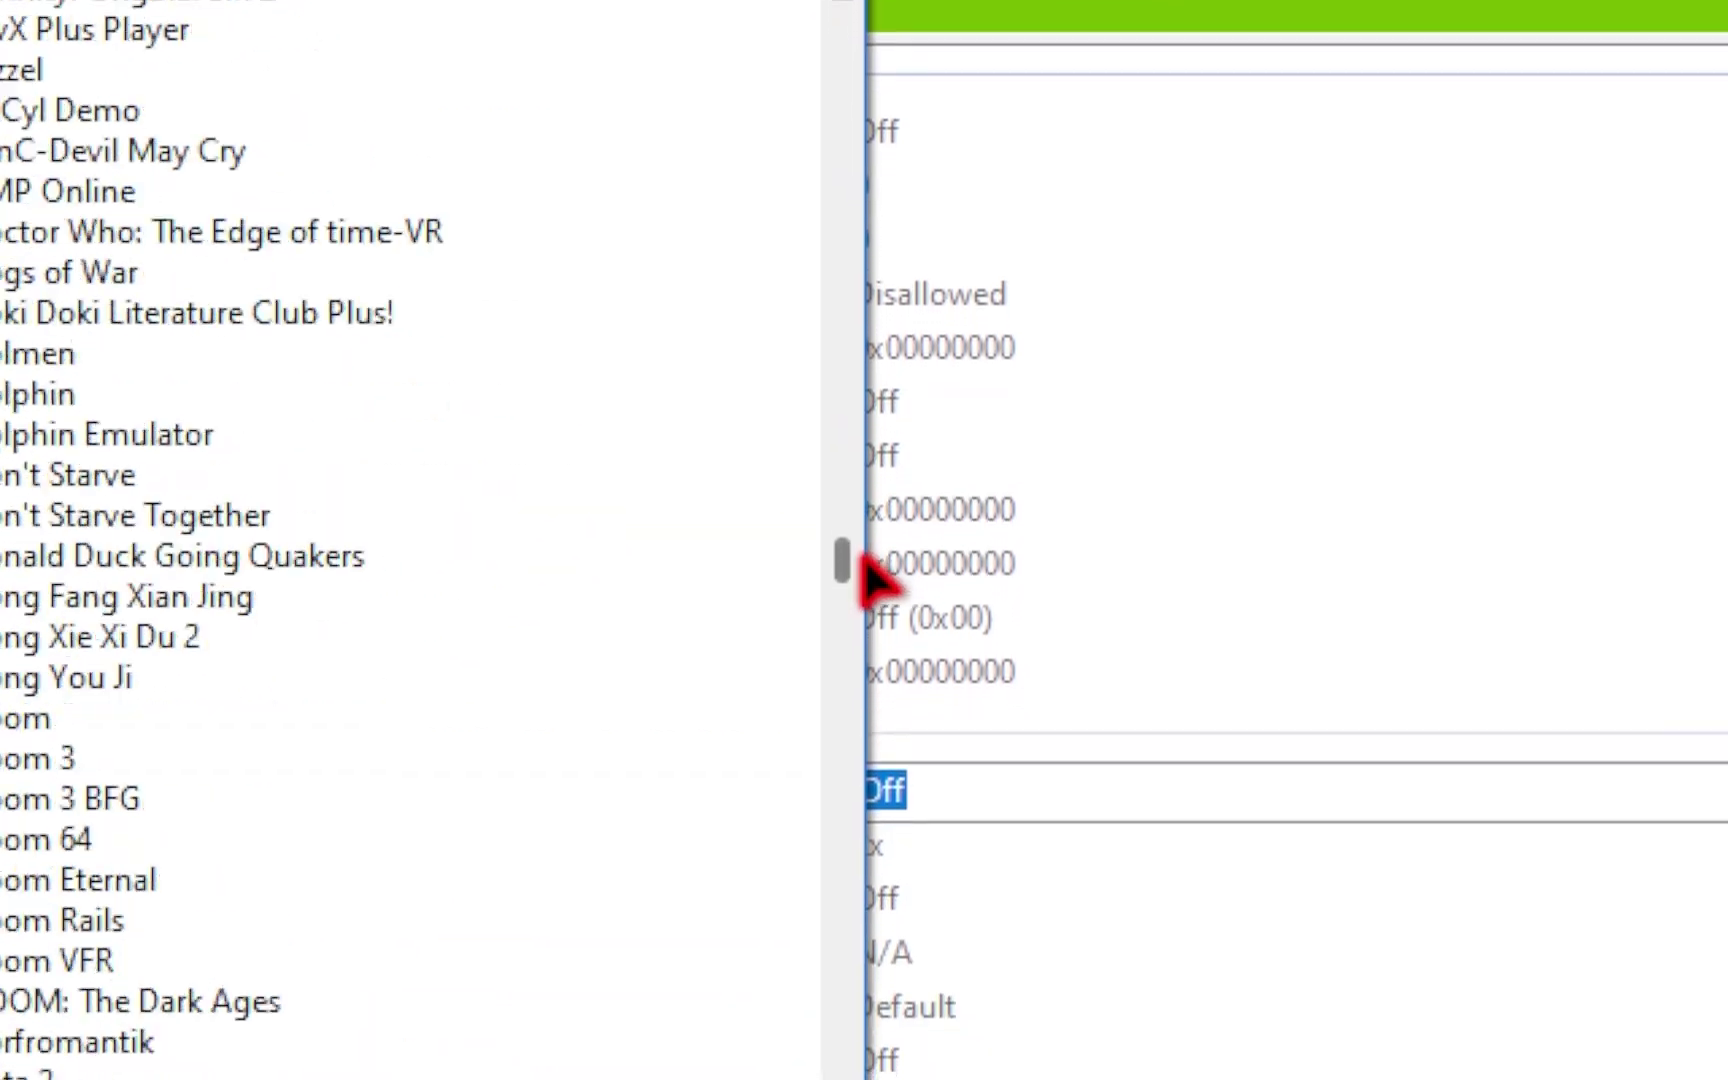
left_click_drag(868, 579, 866, 815)
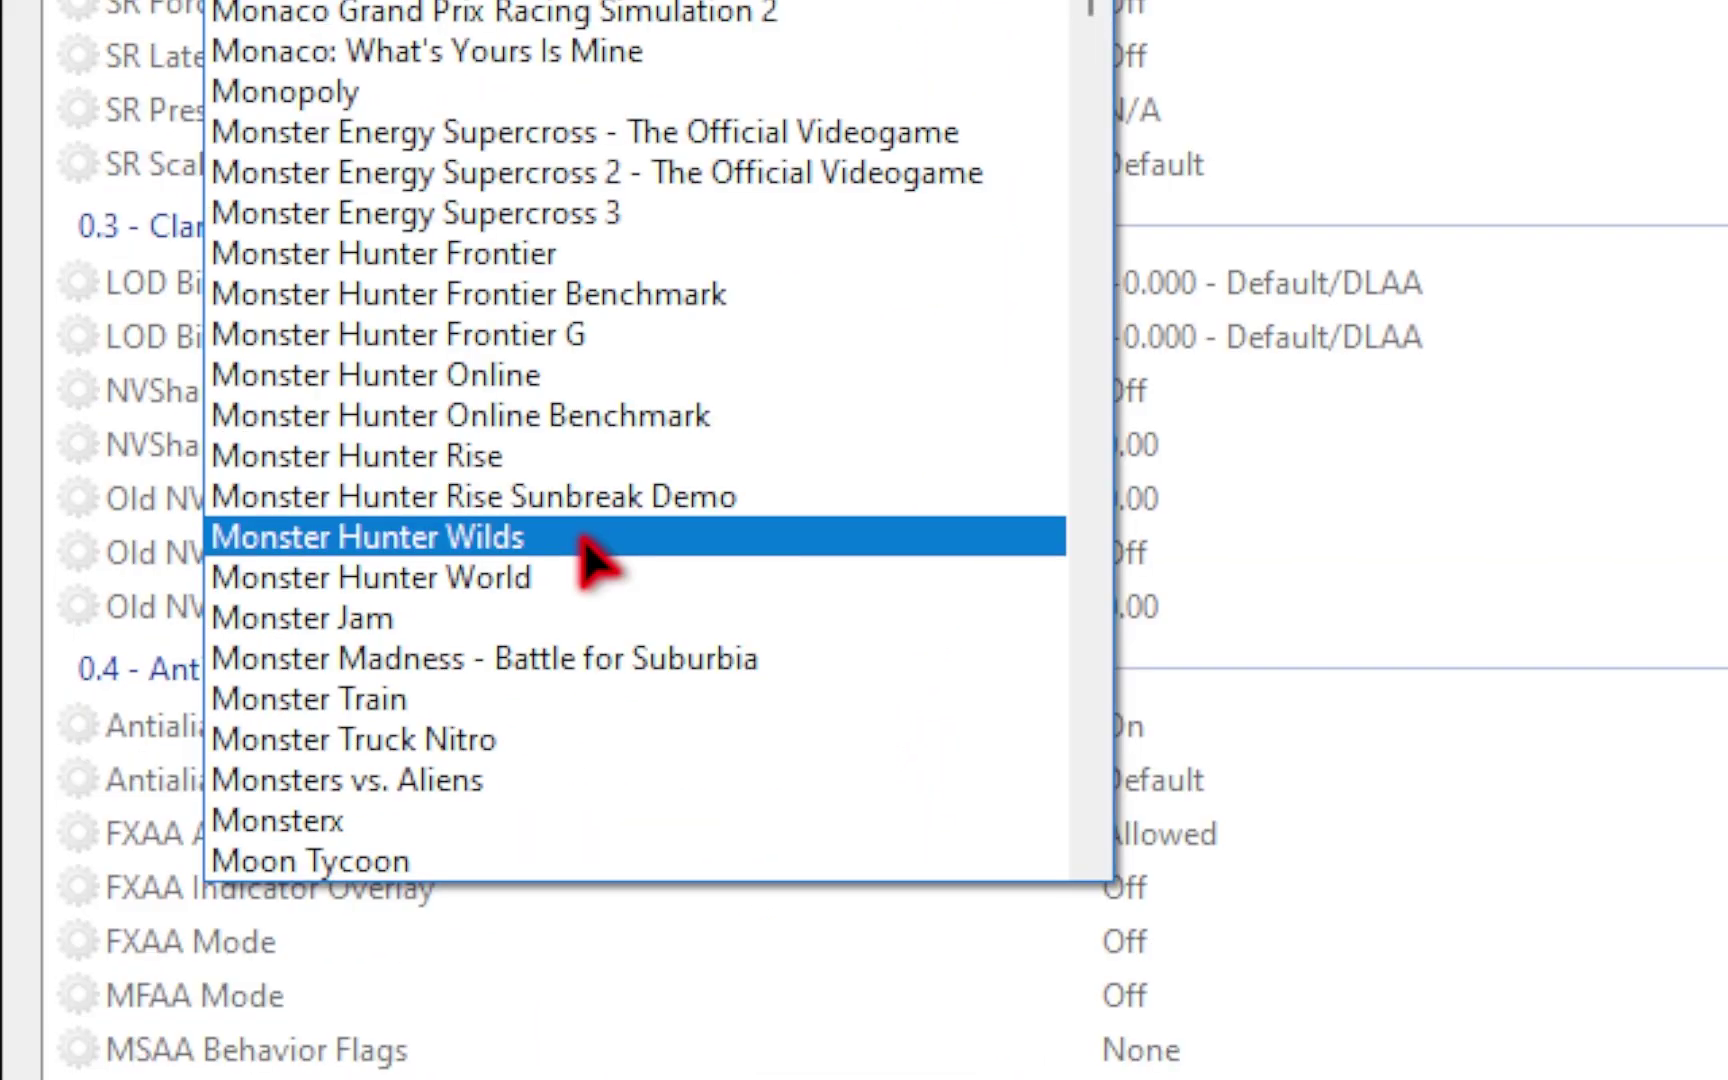
left_click(582, 540)
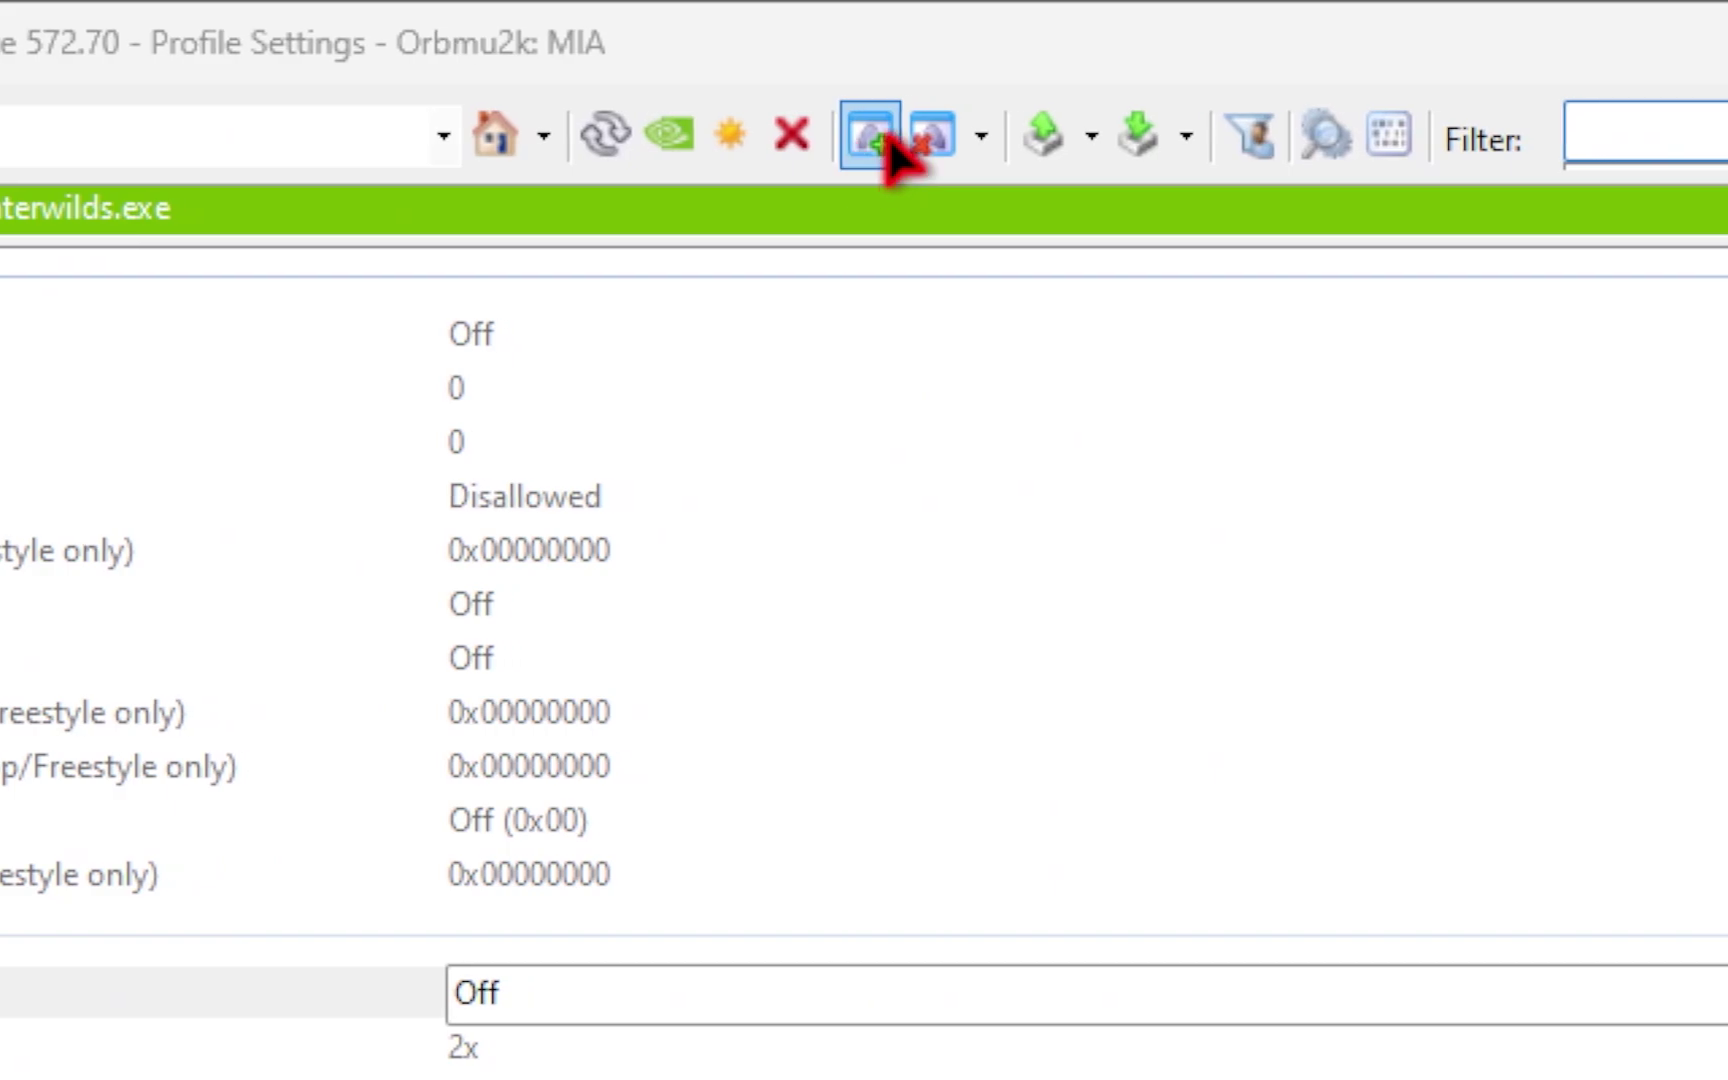
left_click(884, 148)
left_click(858, 138)
left_click(924, 245)
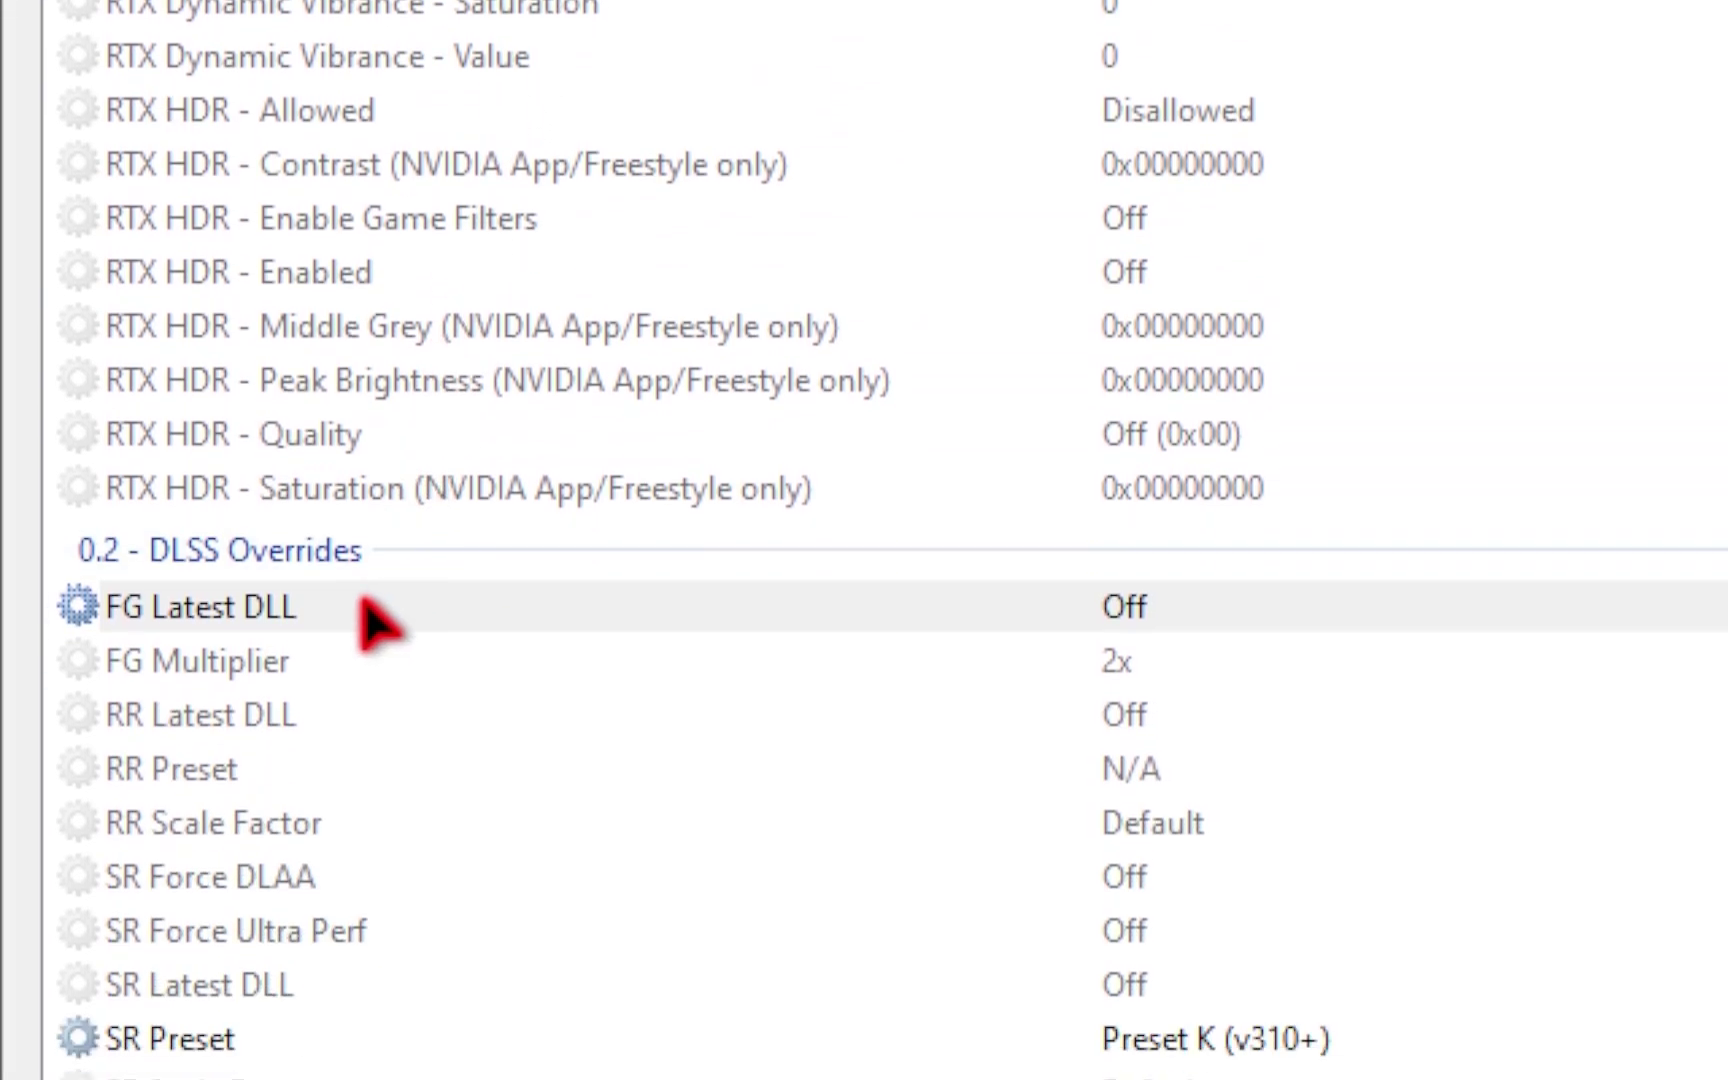
Set FG Latest DLL to On, keep SR Preset at Preset K, and apply the changes
left_click(1150, 480)
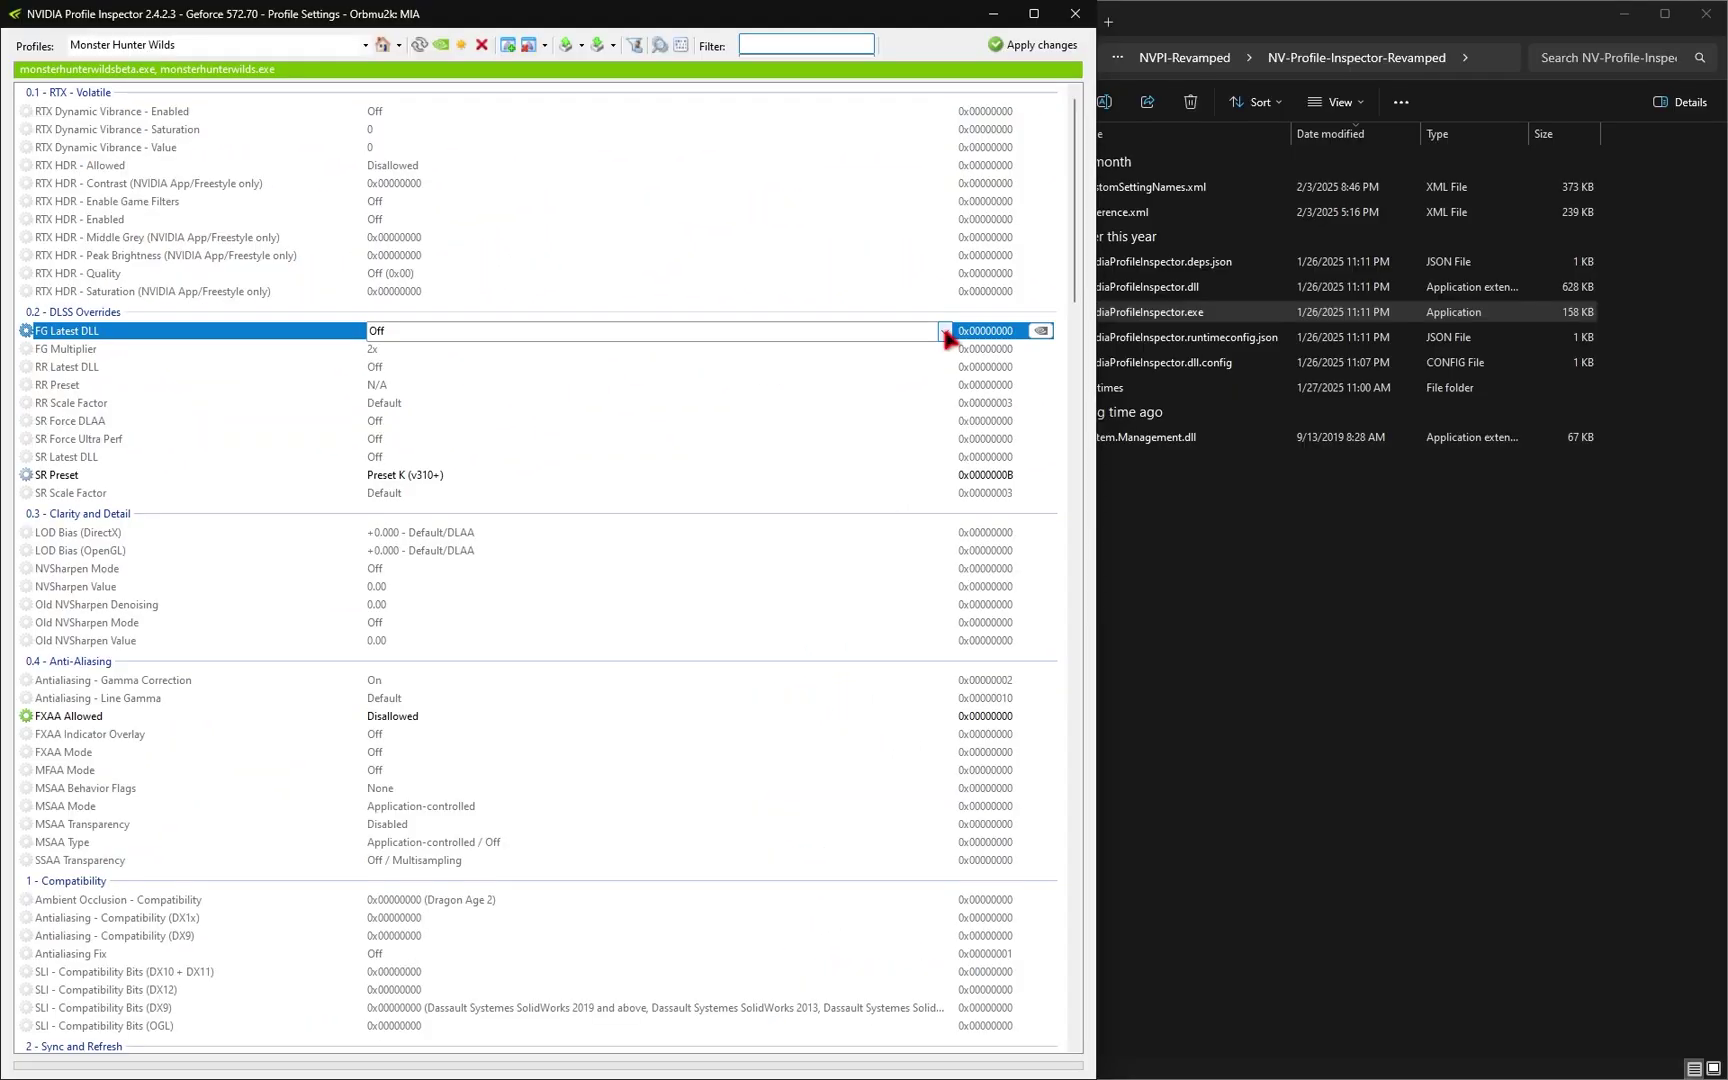
left_click(944, 331)
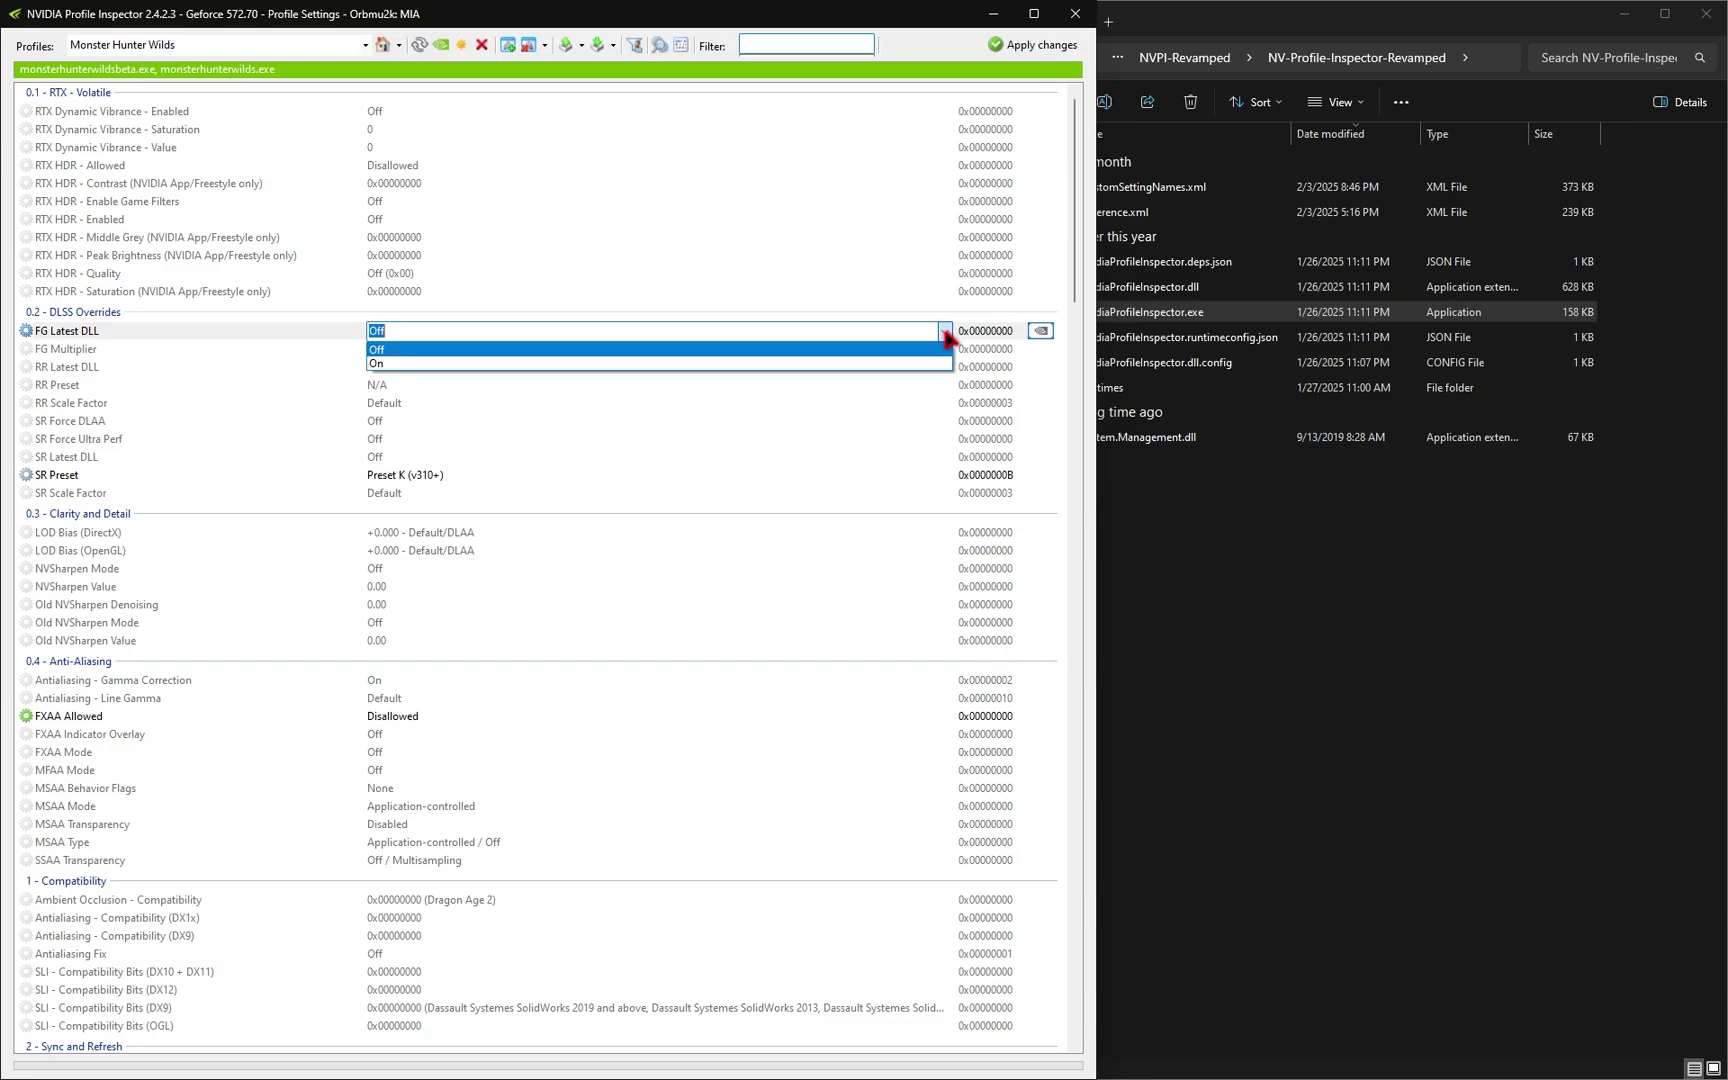
left_click(400, 363)
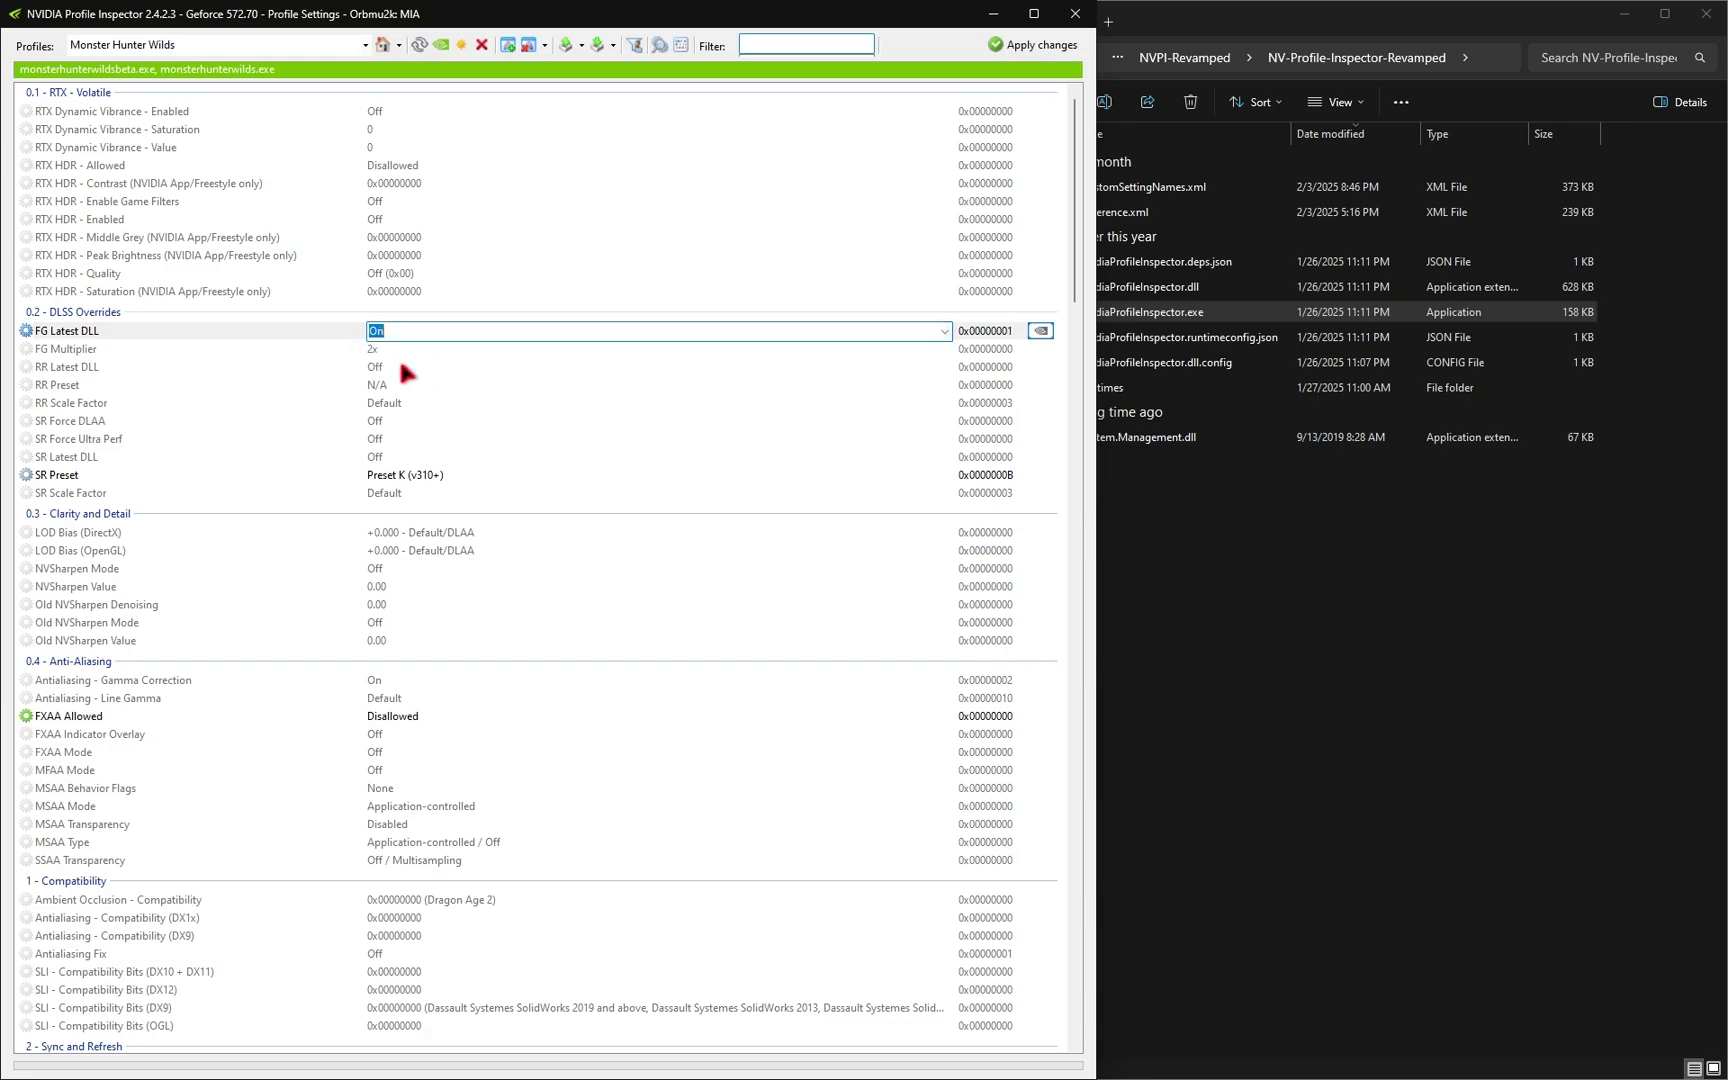
left_click(110, 476)
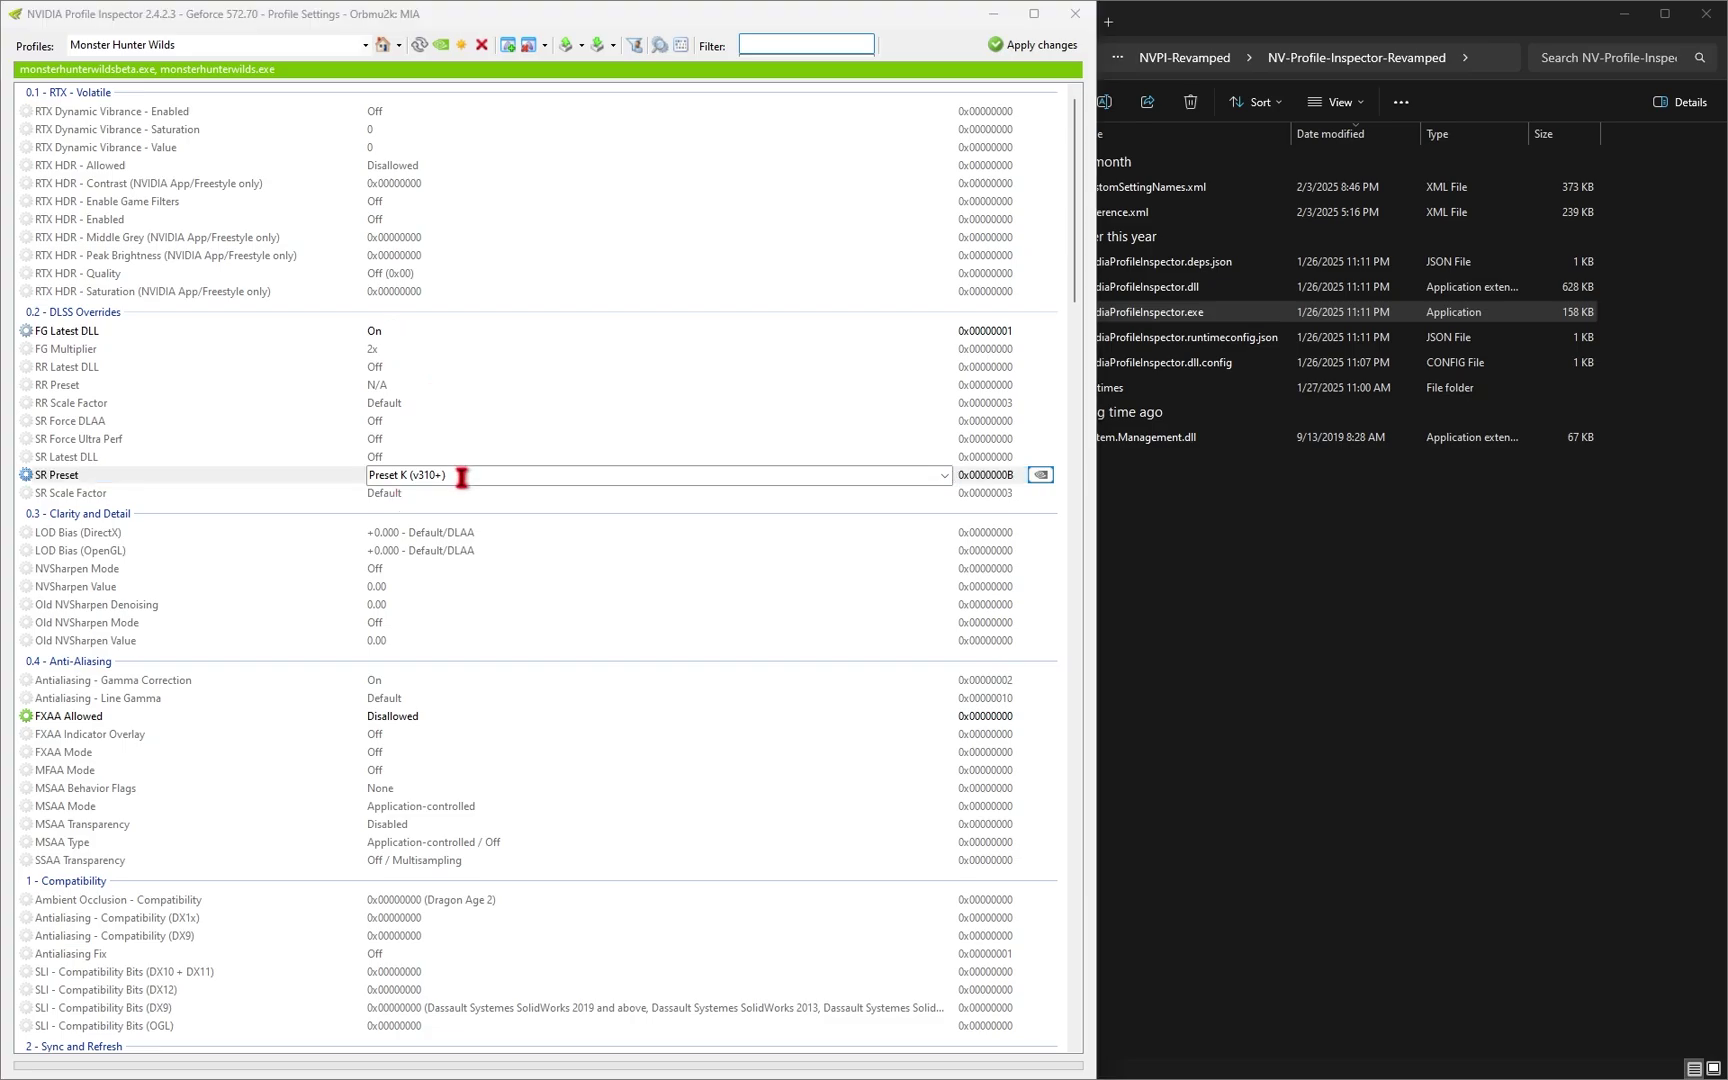
left_click(462, 477)
left_click(1036, 45)
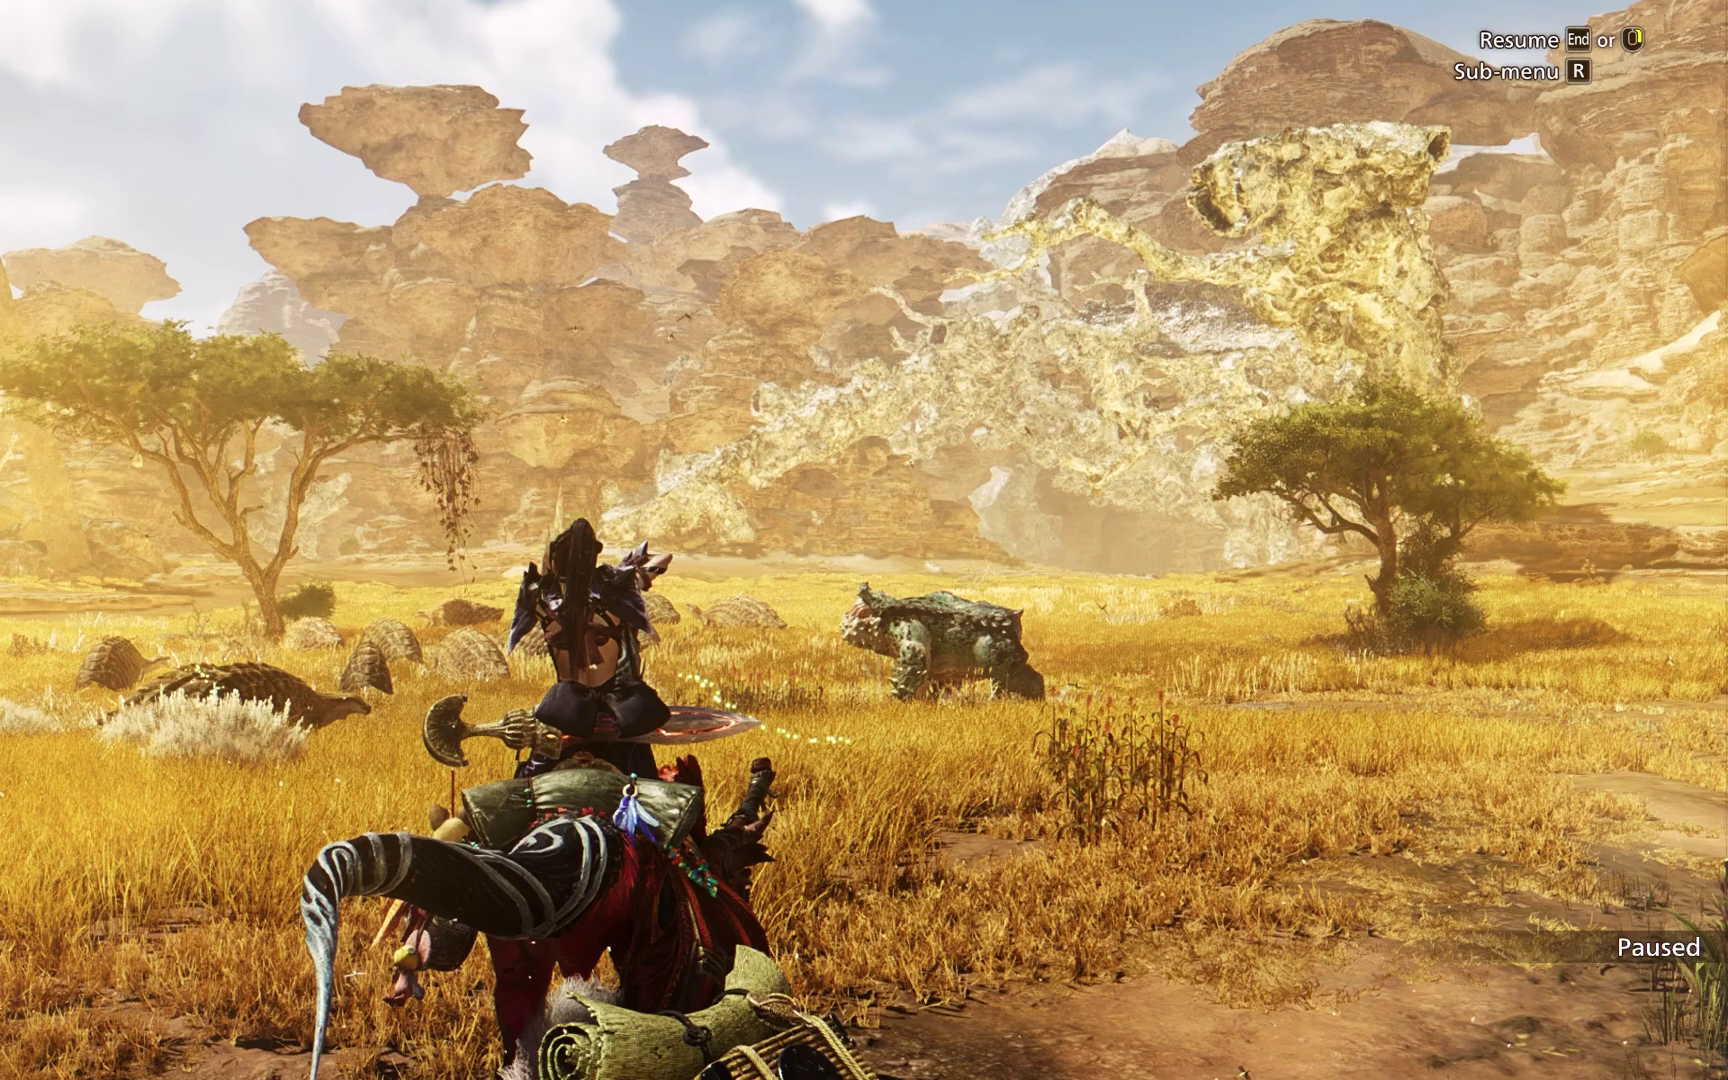
Find MonsterHunterWilds.exe in Task Manager's Details by searching 'mon' and set its priority to High
key("ctrl+shift+Escape")
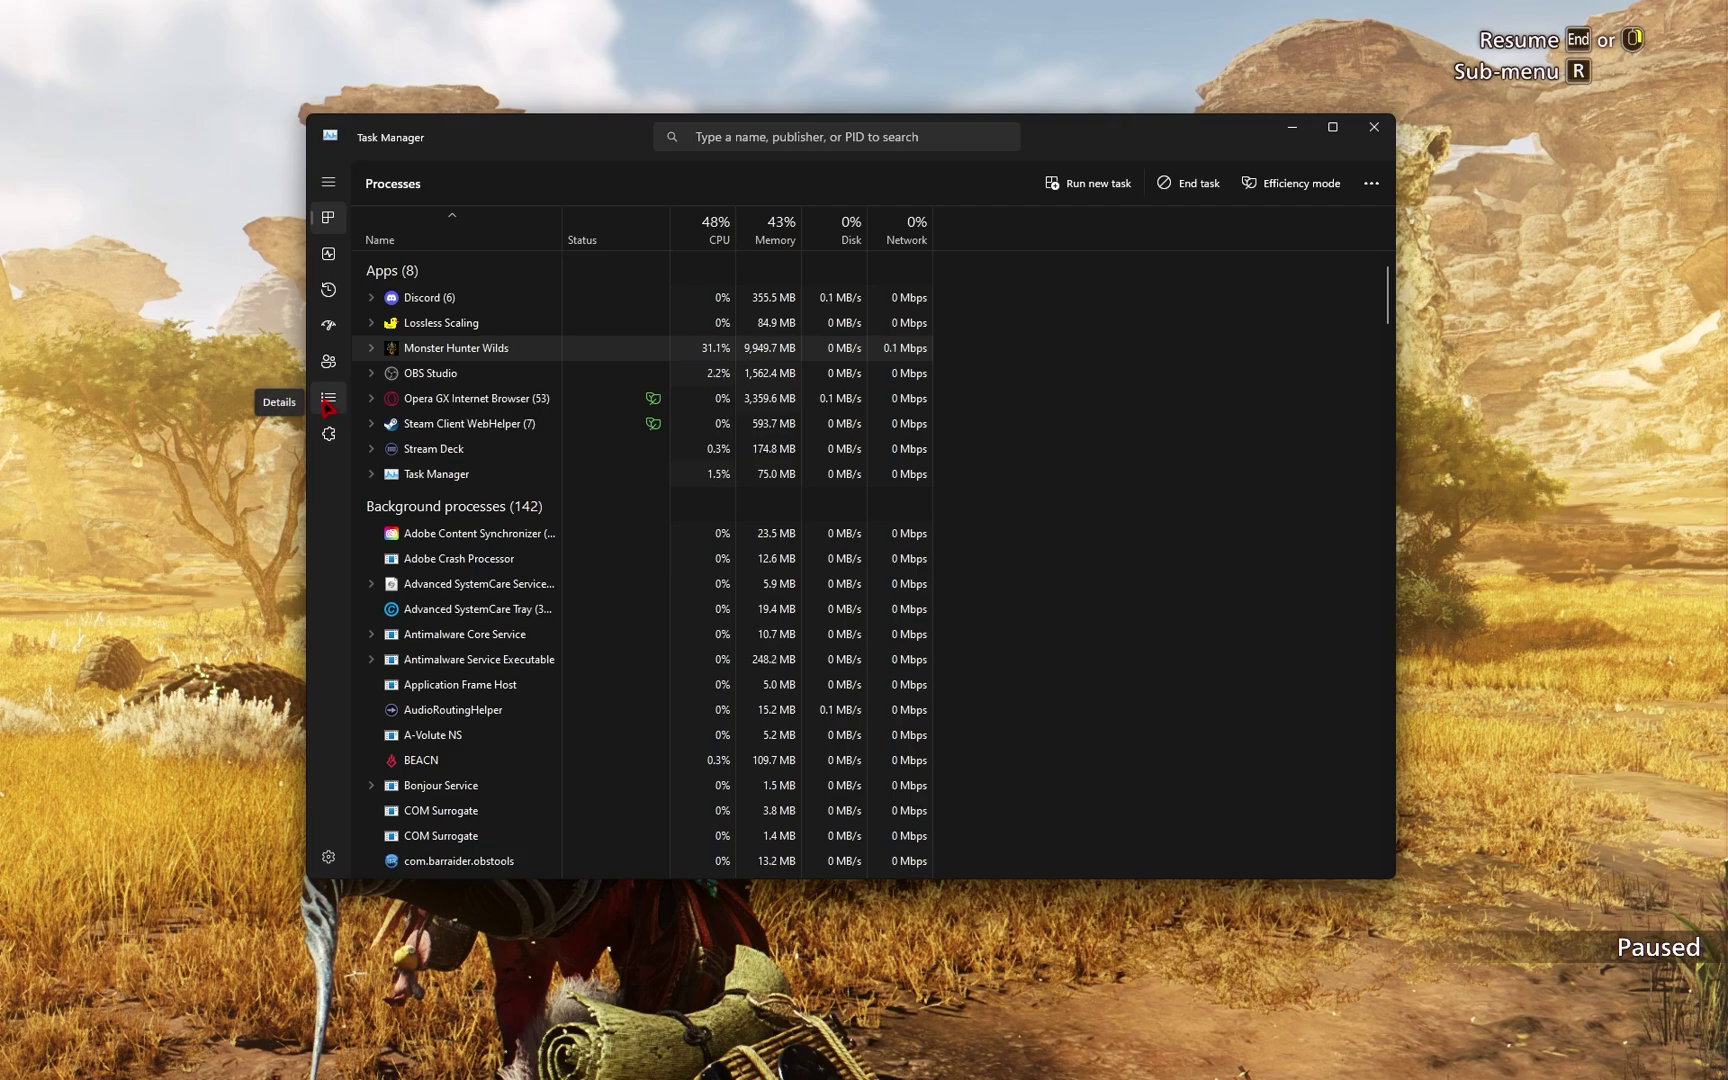
left_click(328, 400)
left_click(788, 137)
type("mon")
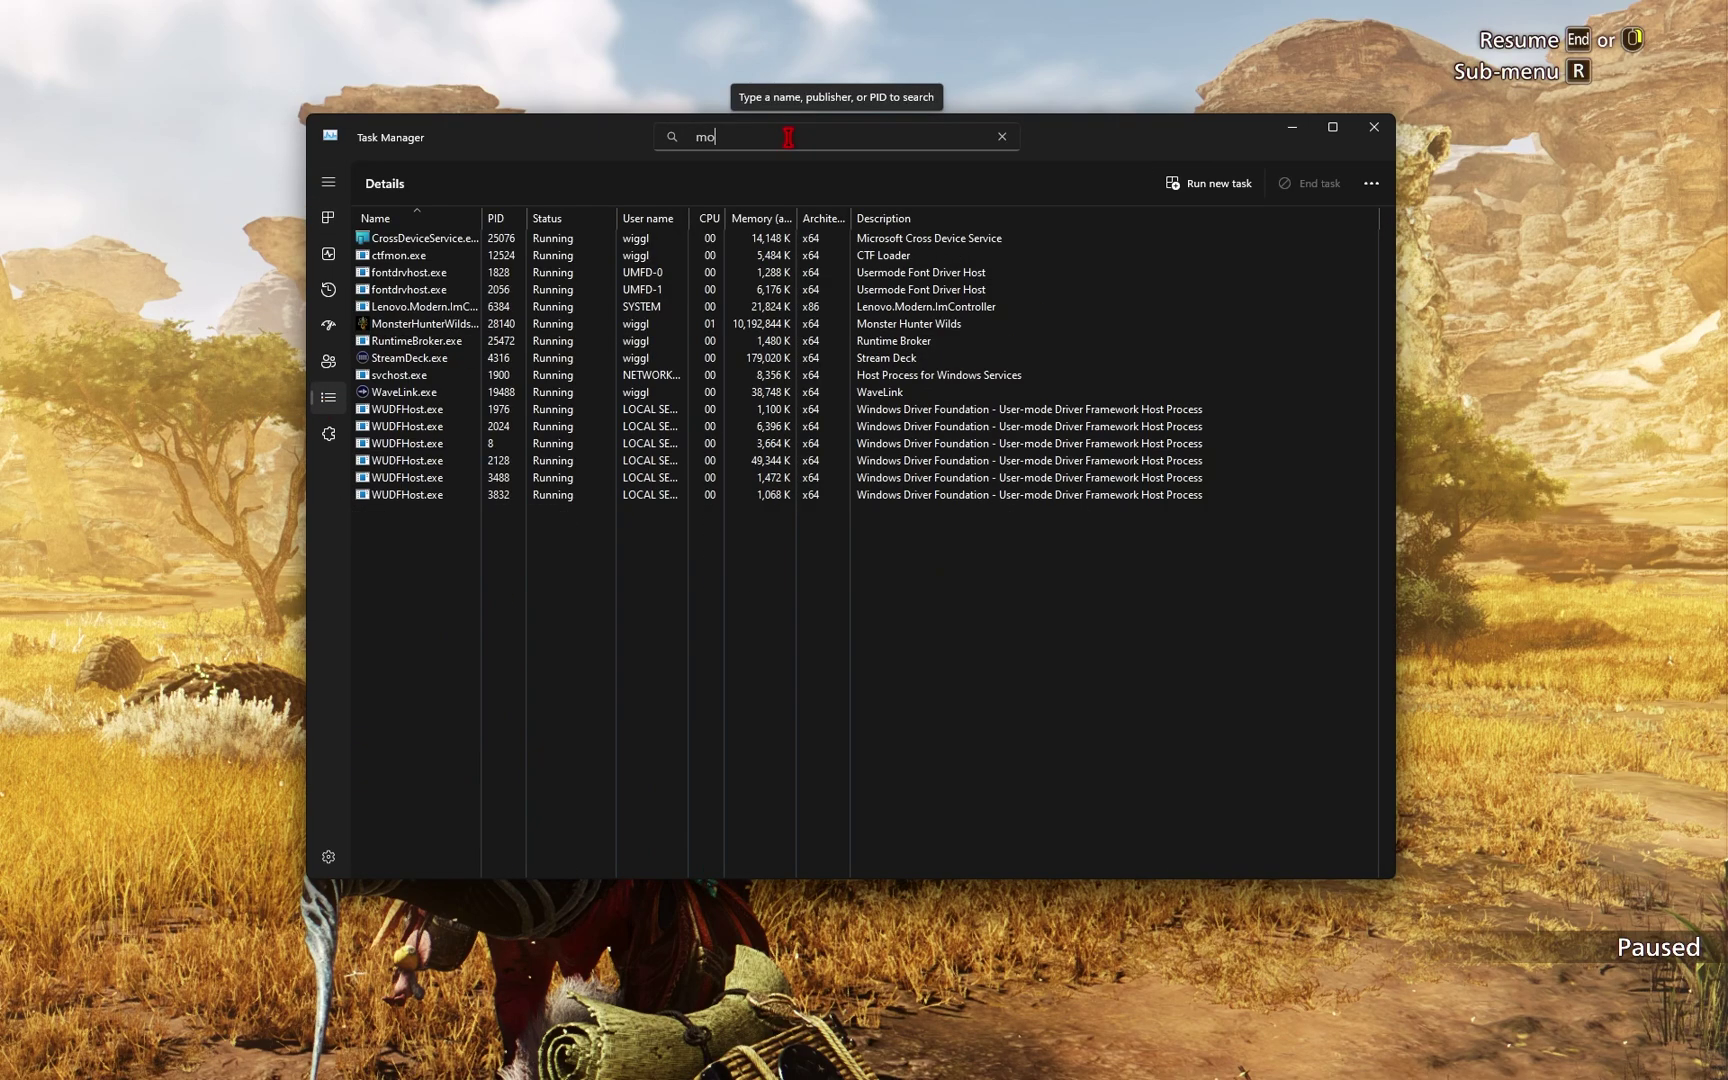
right_click(405, 256)
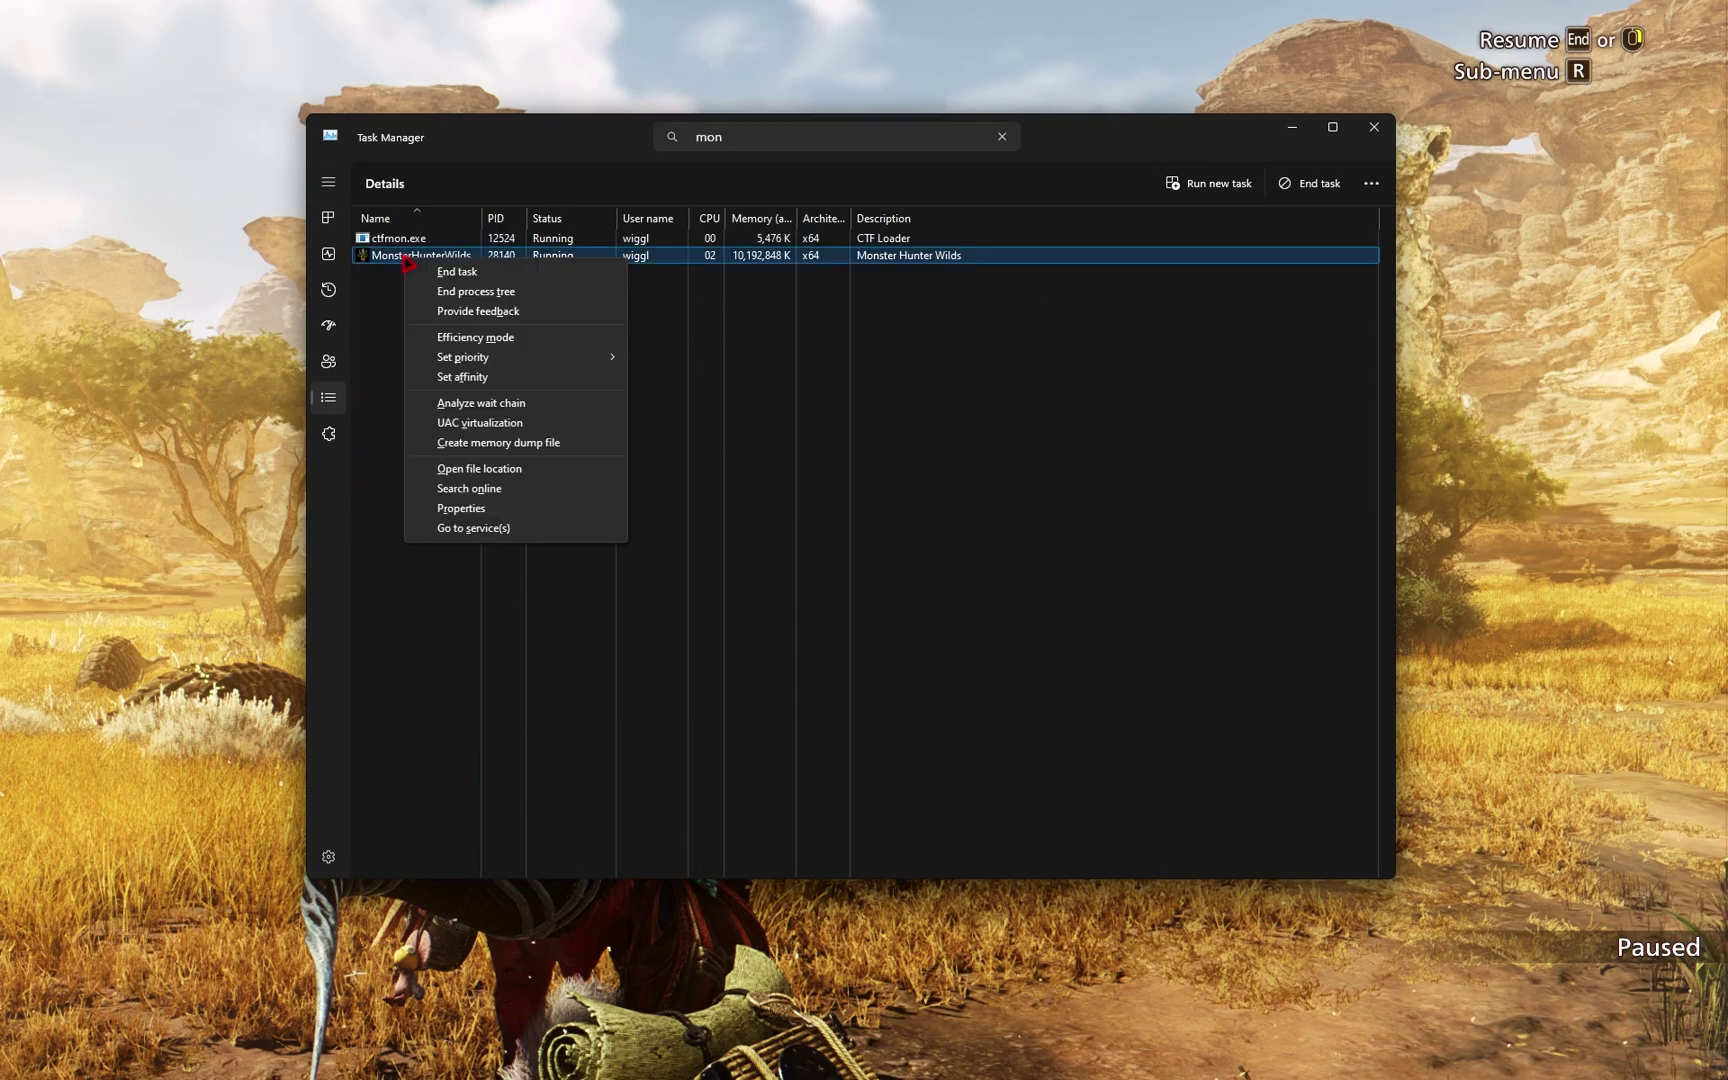
mouse_move(524, 355)
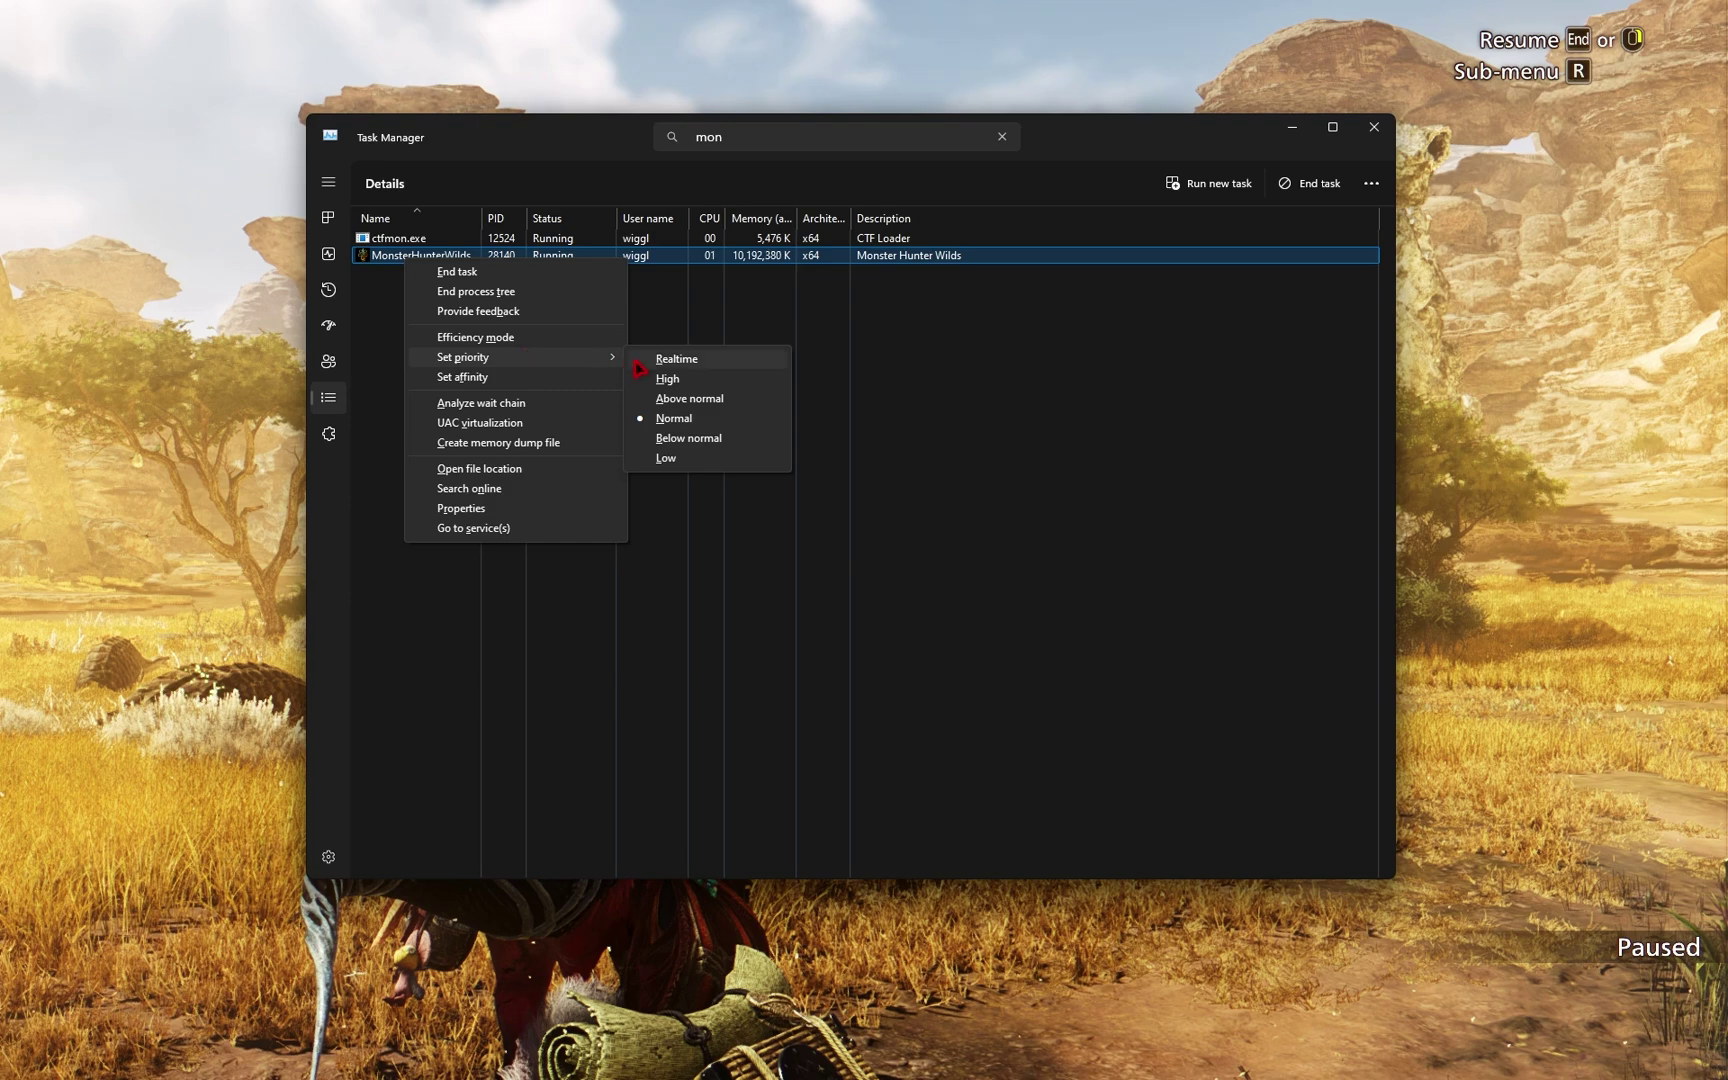
left_click(700, 379)
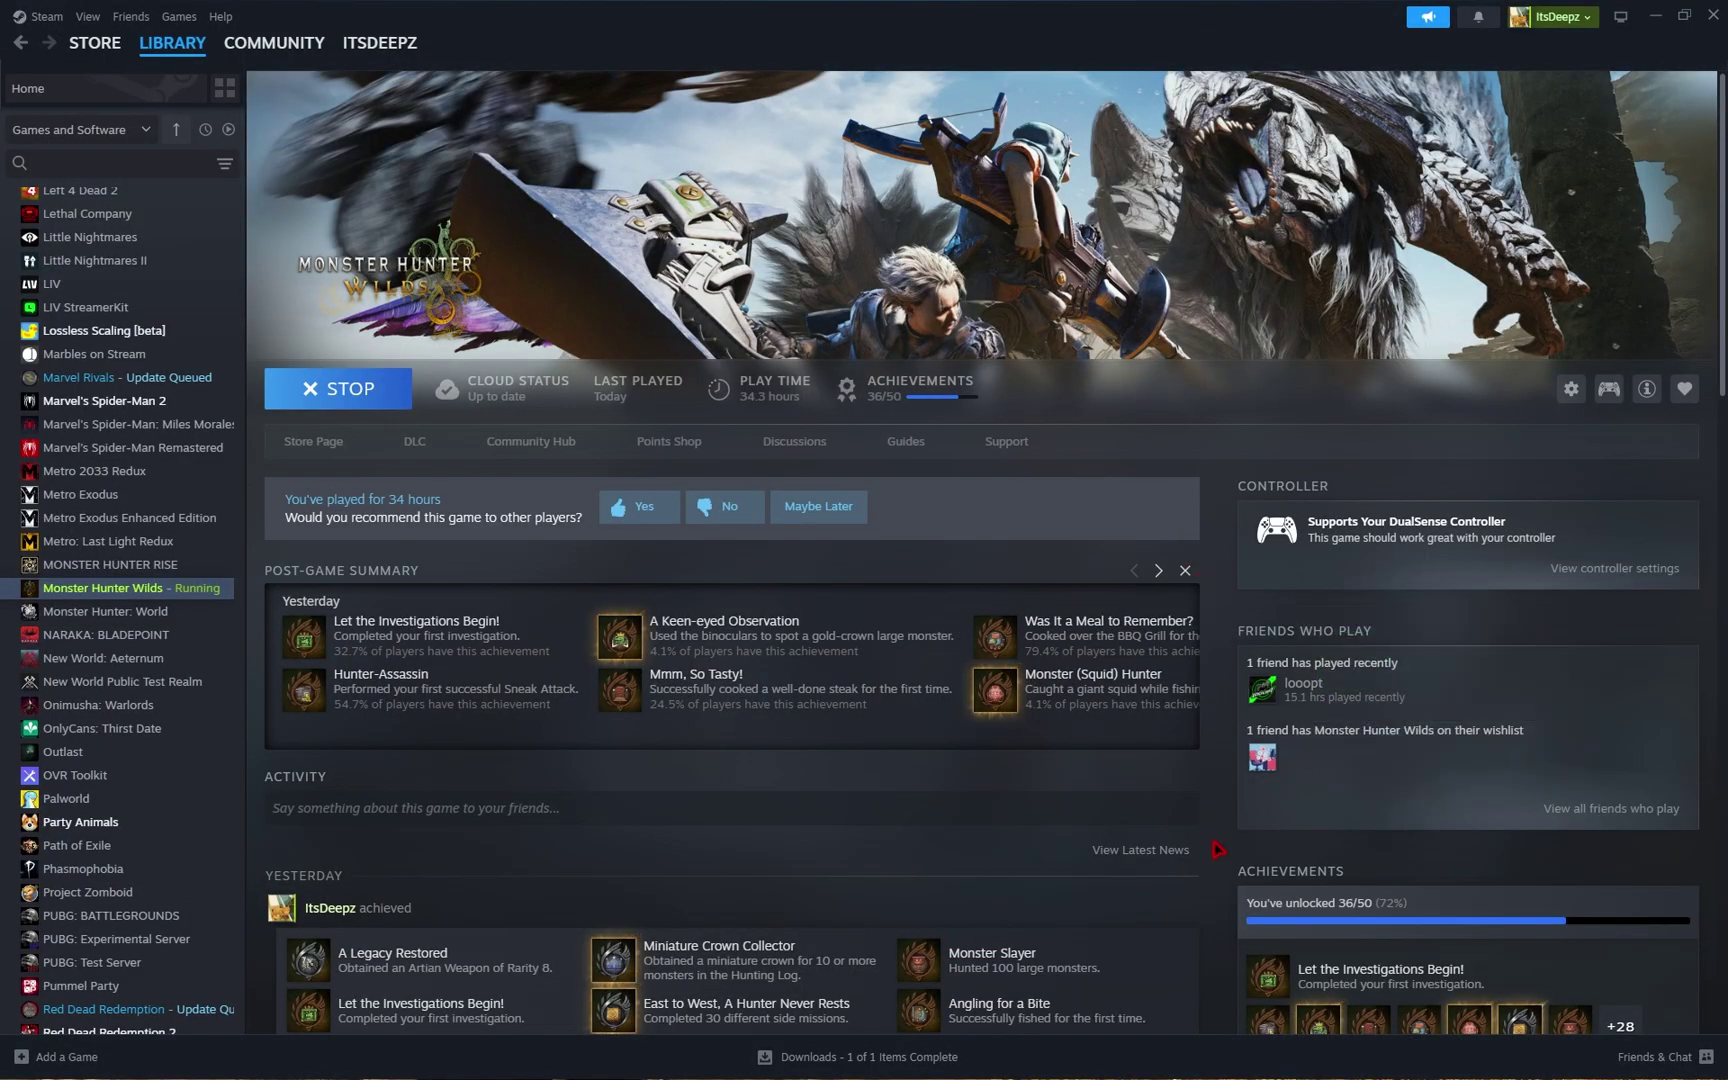
Scroll down to the DLC section and open Manage My 26 DLC
scroll(1217, 850, "down", 10)
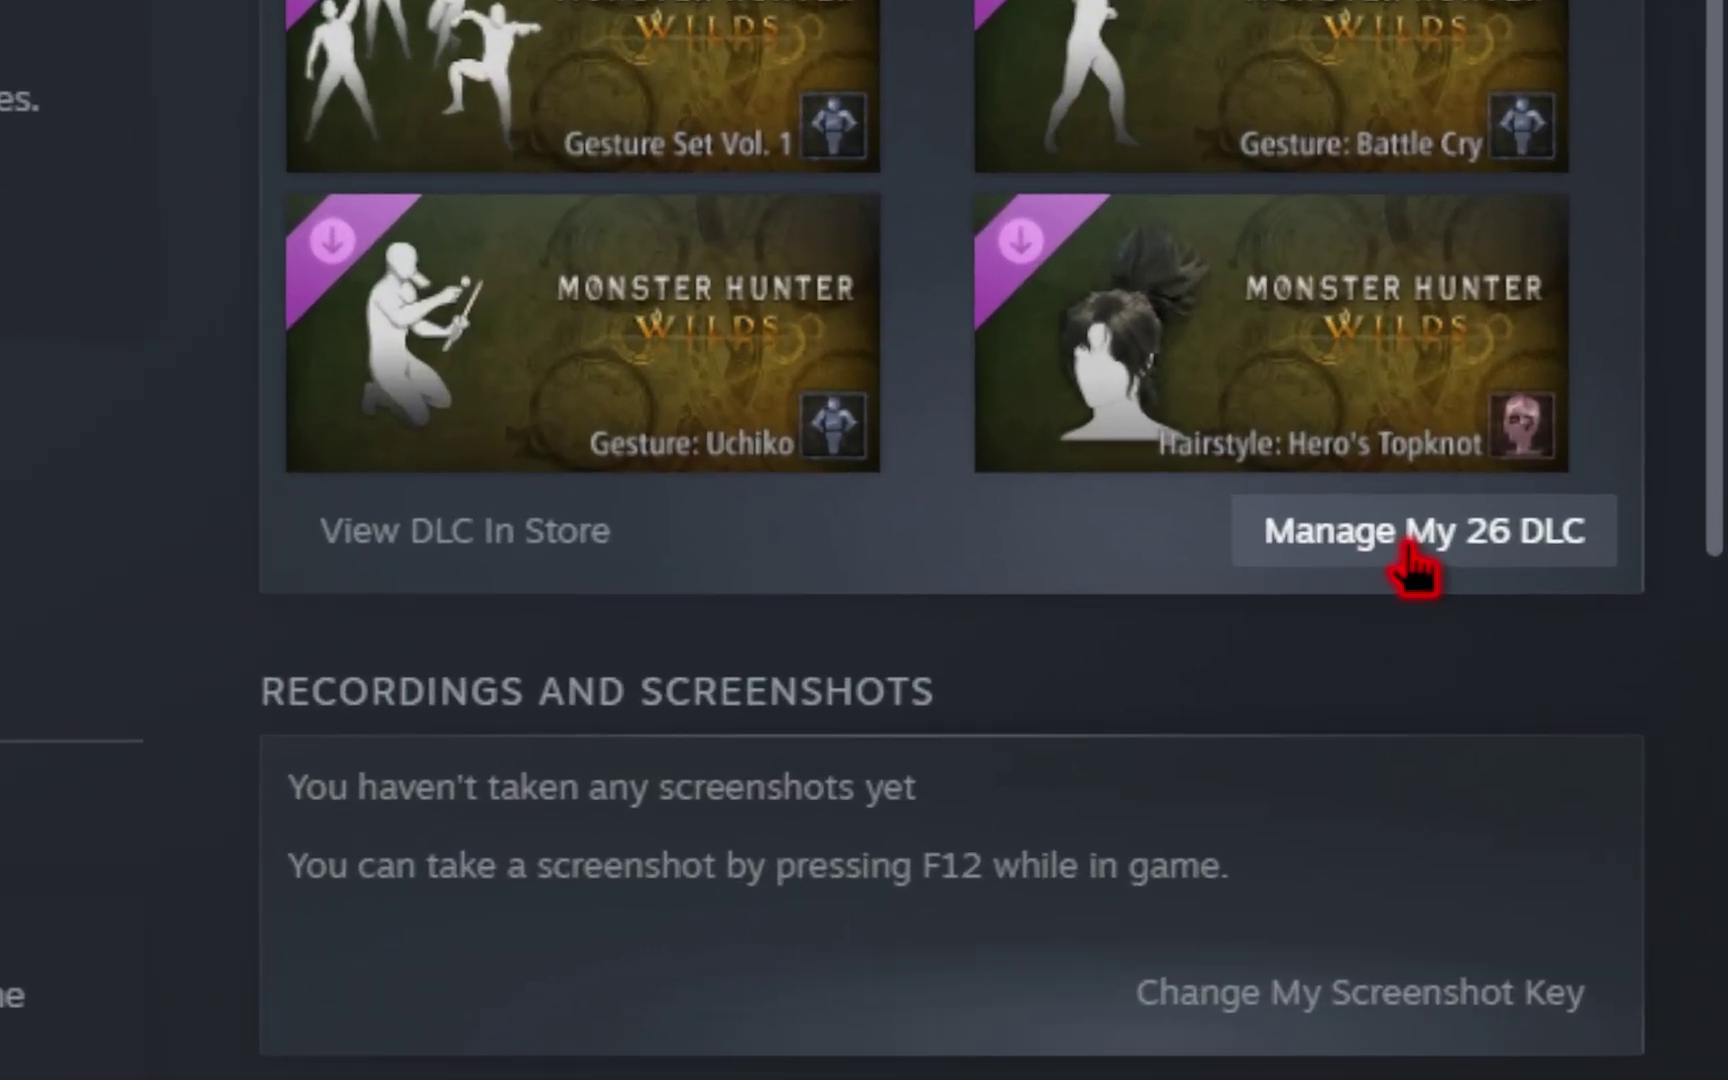
left_click(1405, 545)
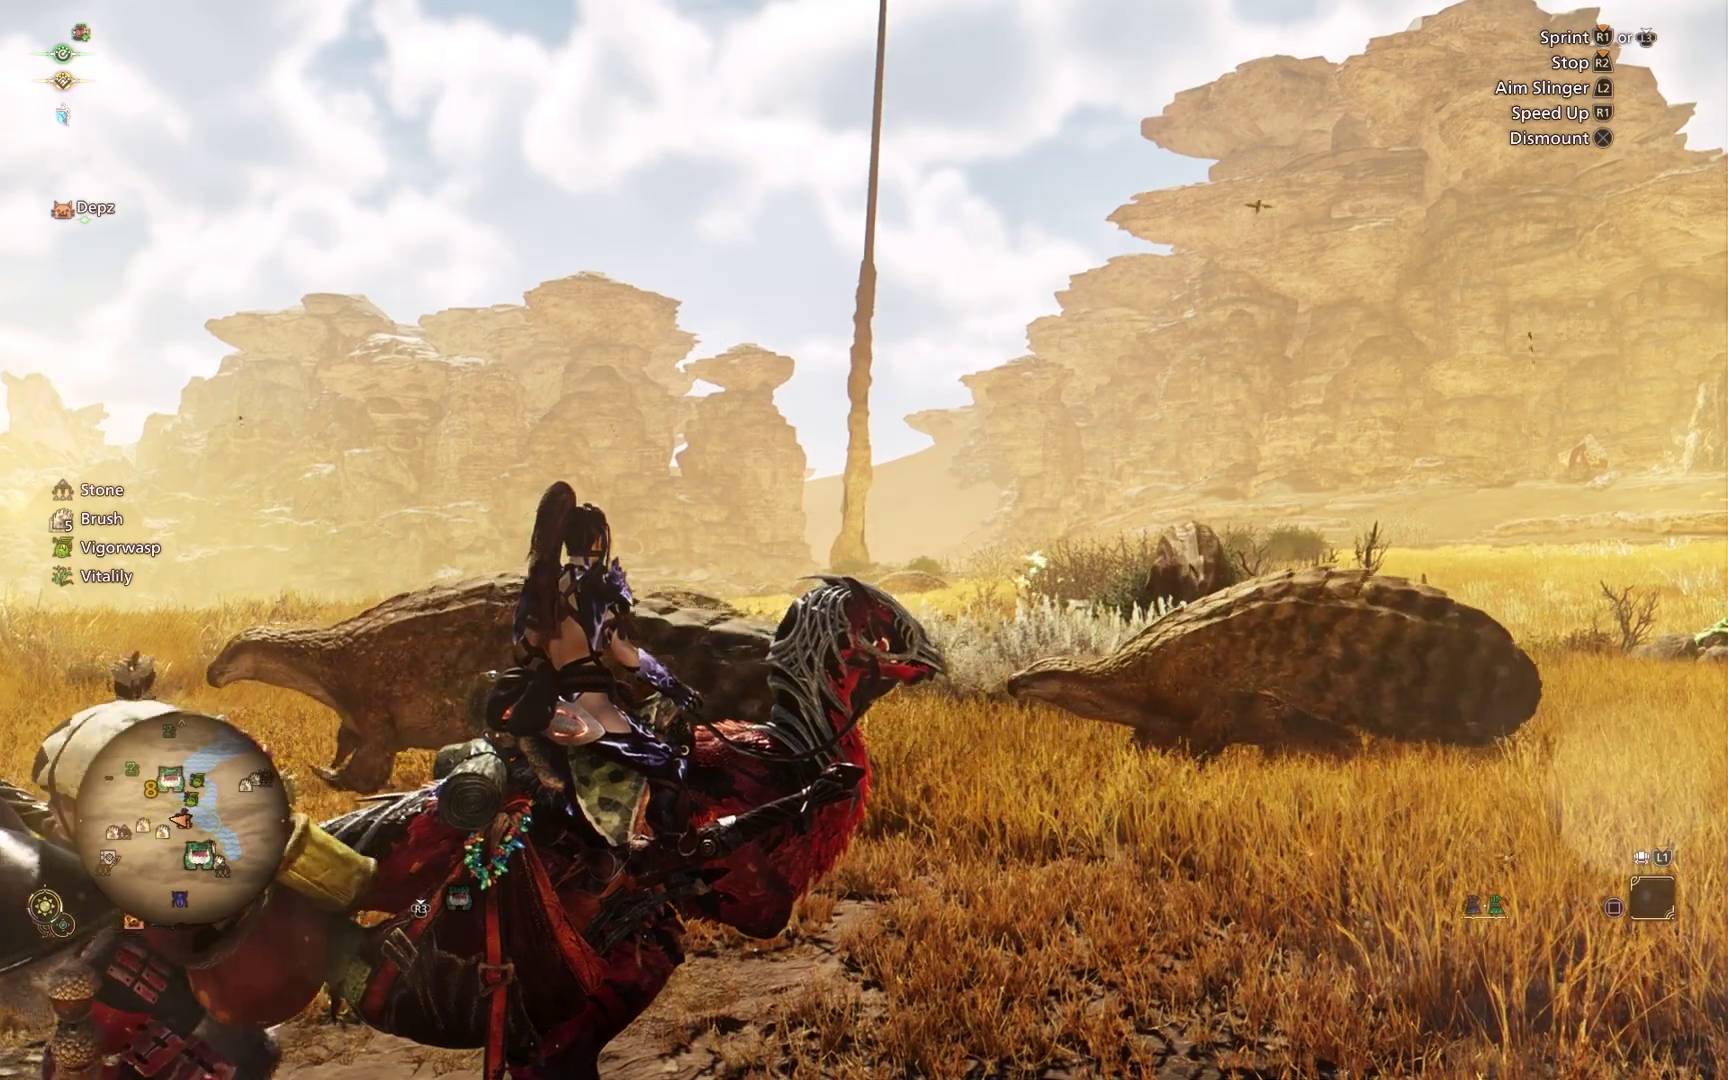
In Graphics options, review Ray Tracing and Texture Quality, keeping them at Low and Highest
key("Escape")
key("Return")
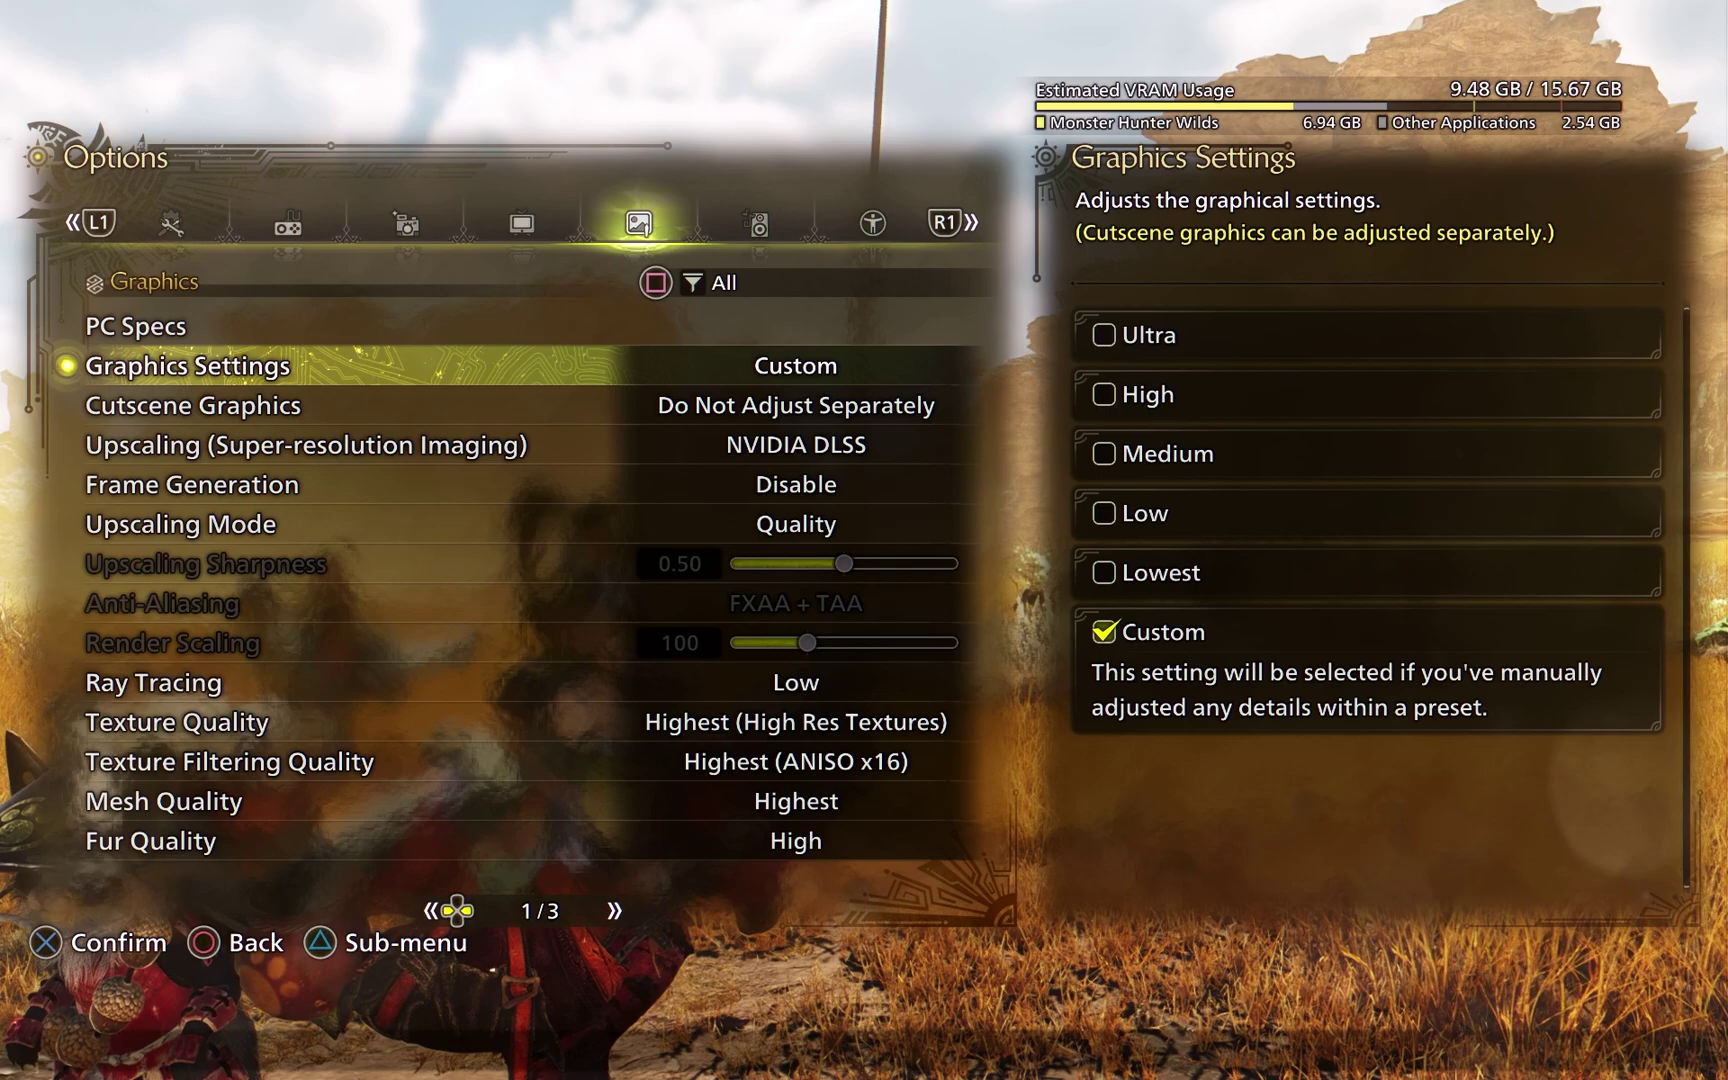
key("Down")
key("Down")
key("Down")
key("Down")
key("Down")
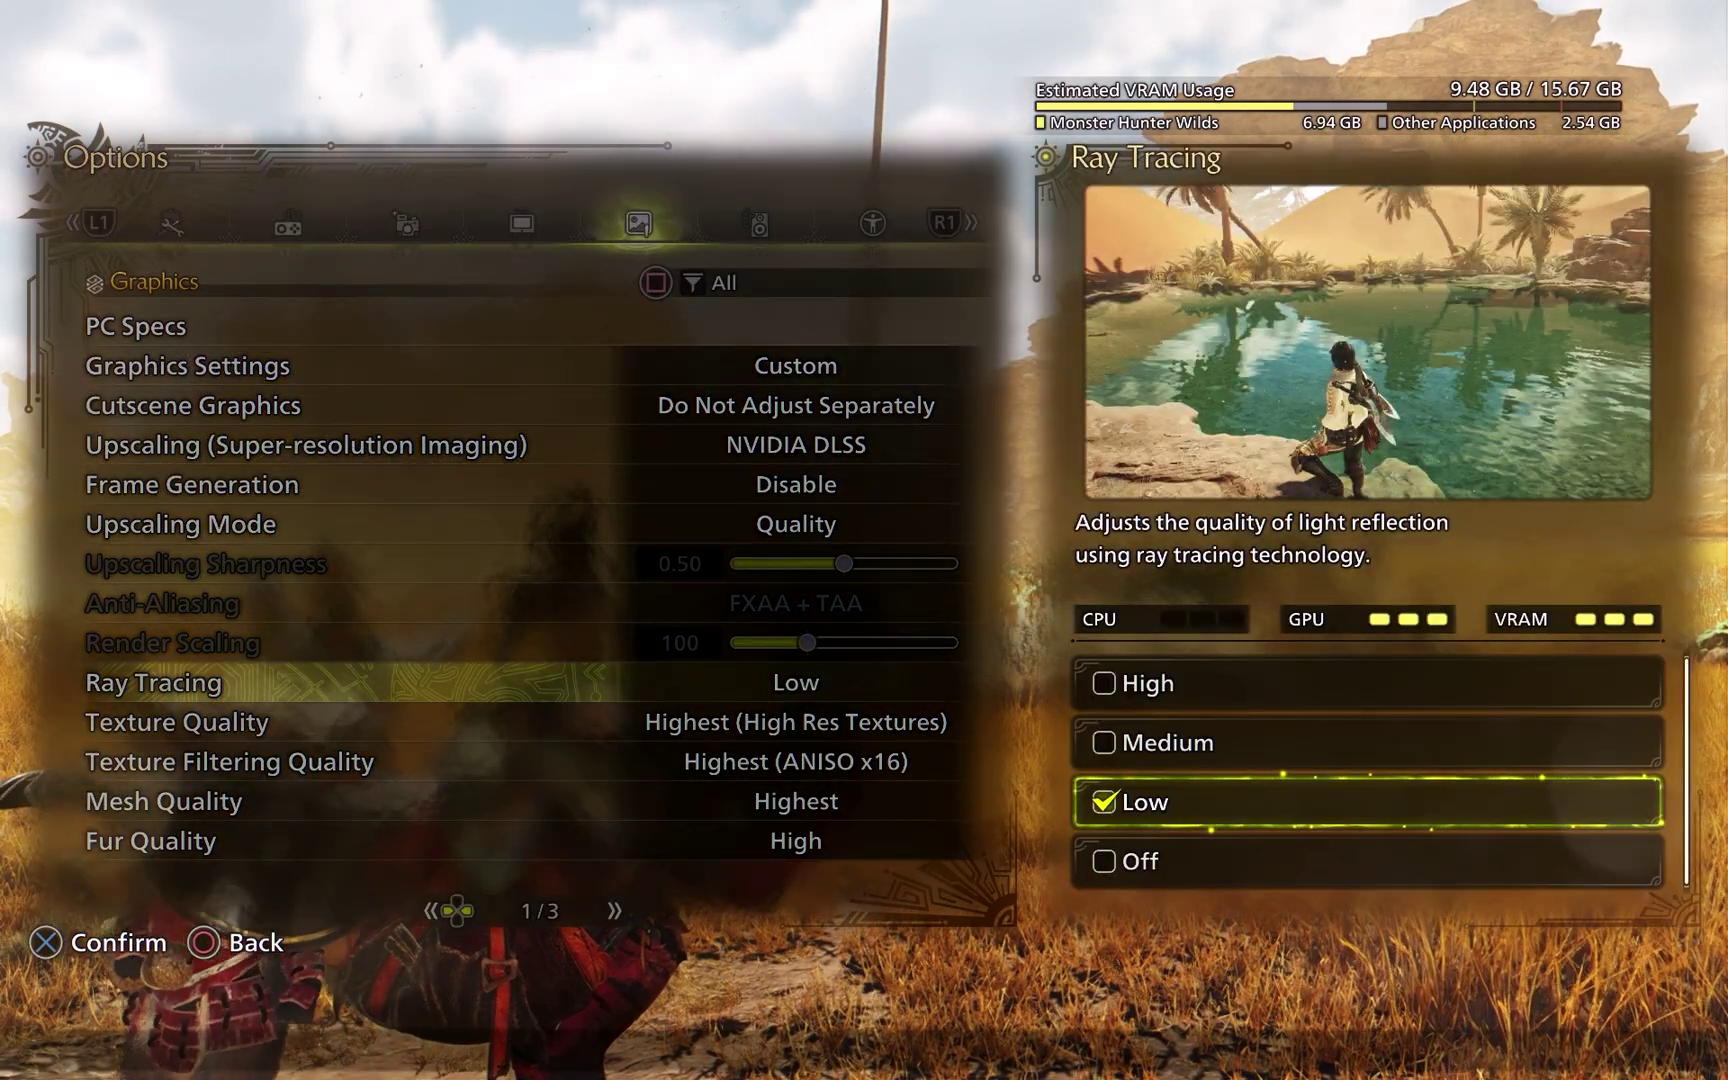
key("Down")
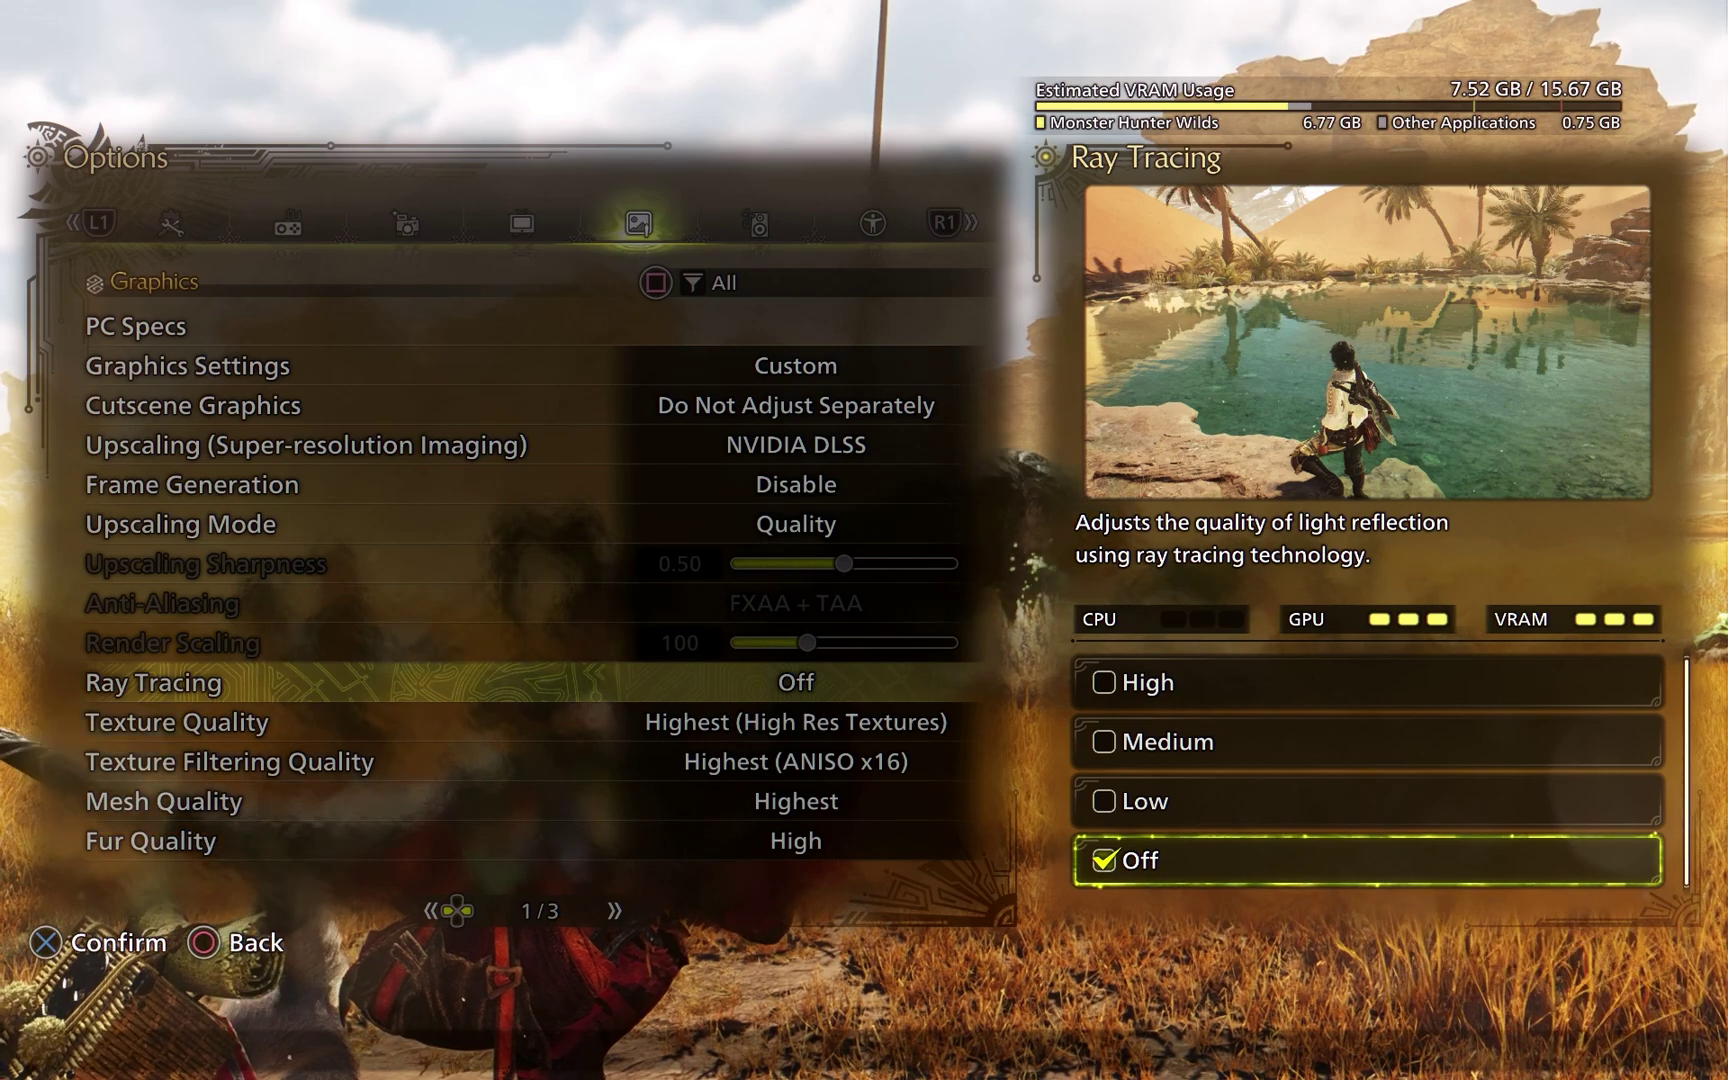
key("Escape")
key("Down")
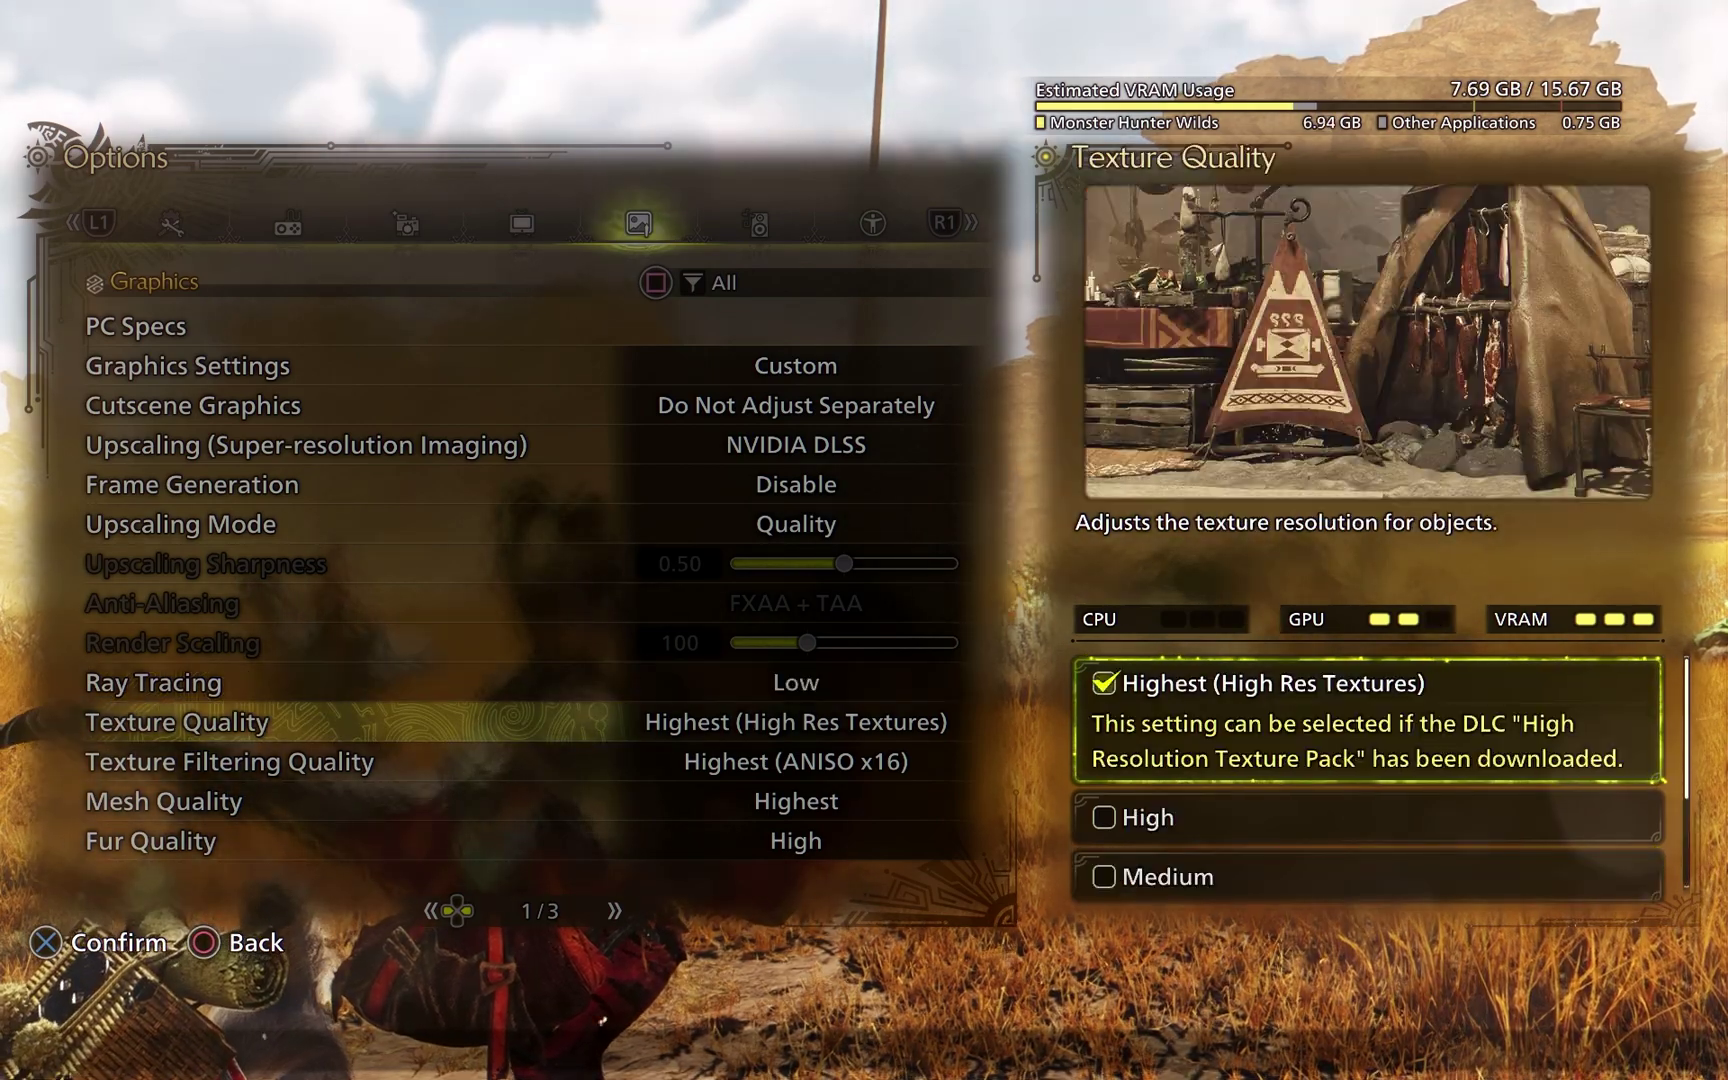
key("Down")
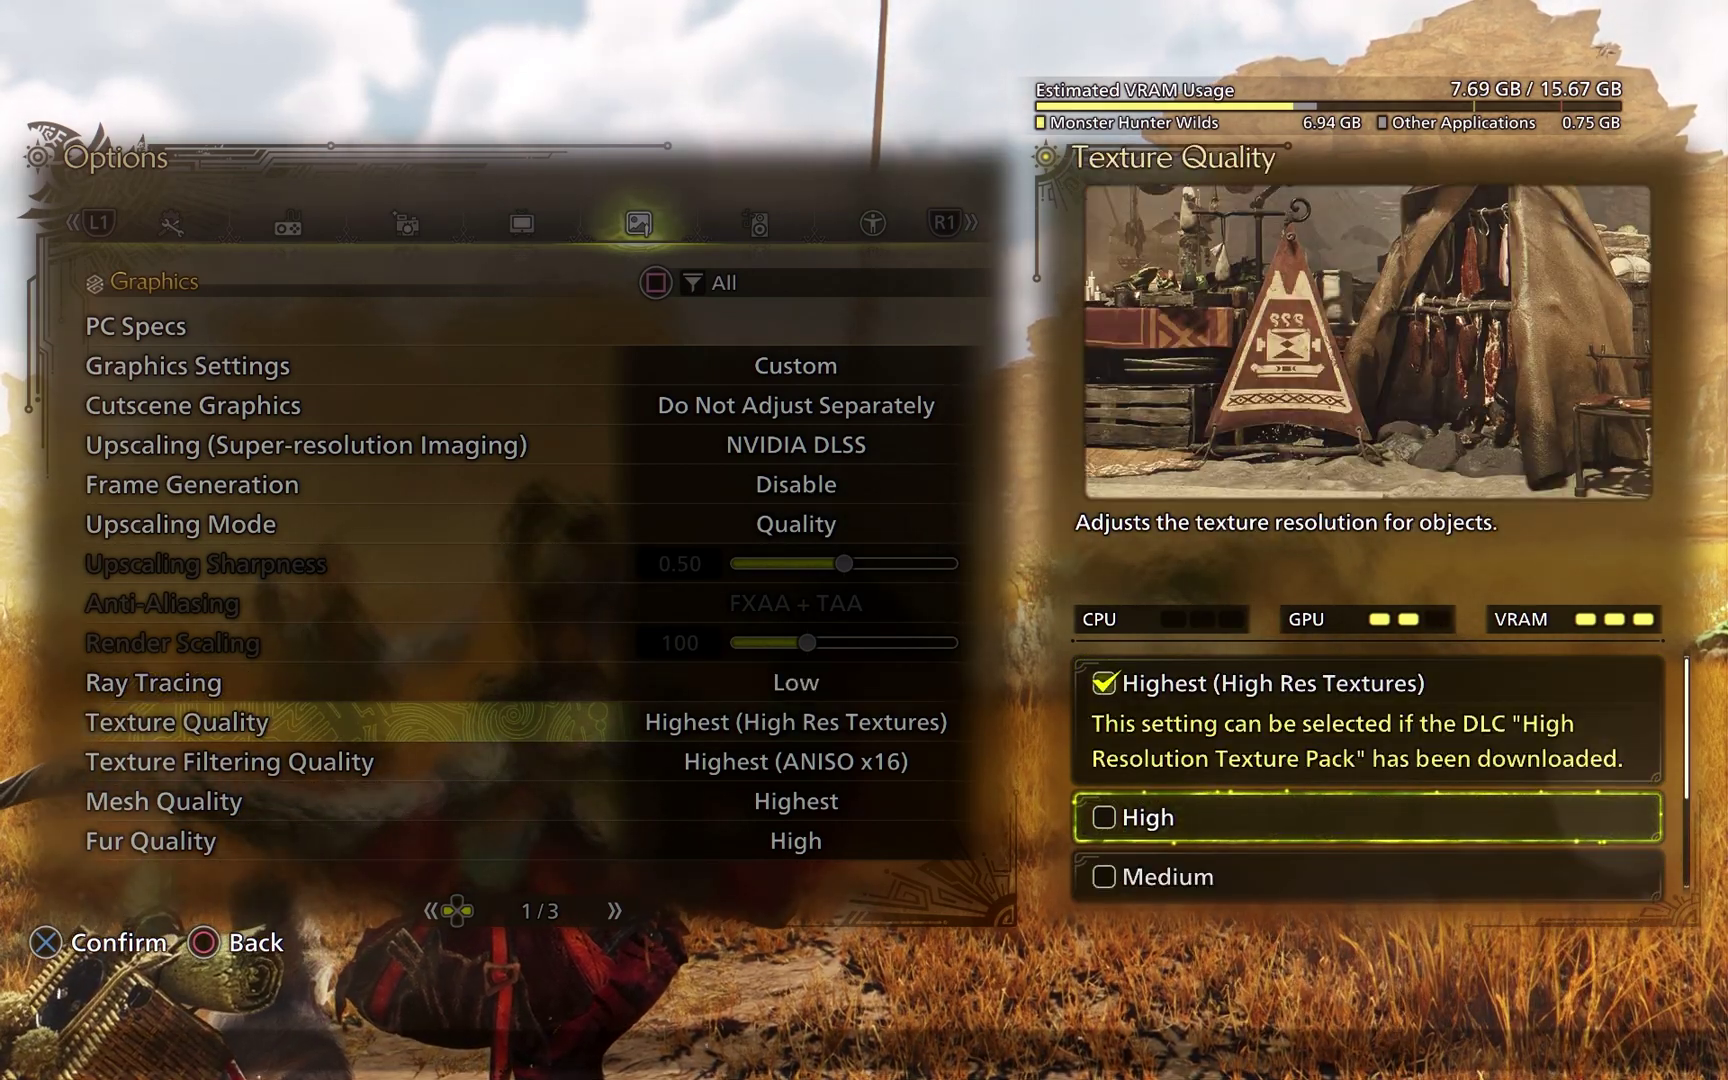
key("Escape")
Set Texture Filtering Quality to High (ANISO x8)
key("Down")
key("Return")
key("Down")
key("Return")
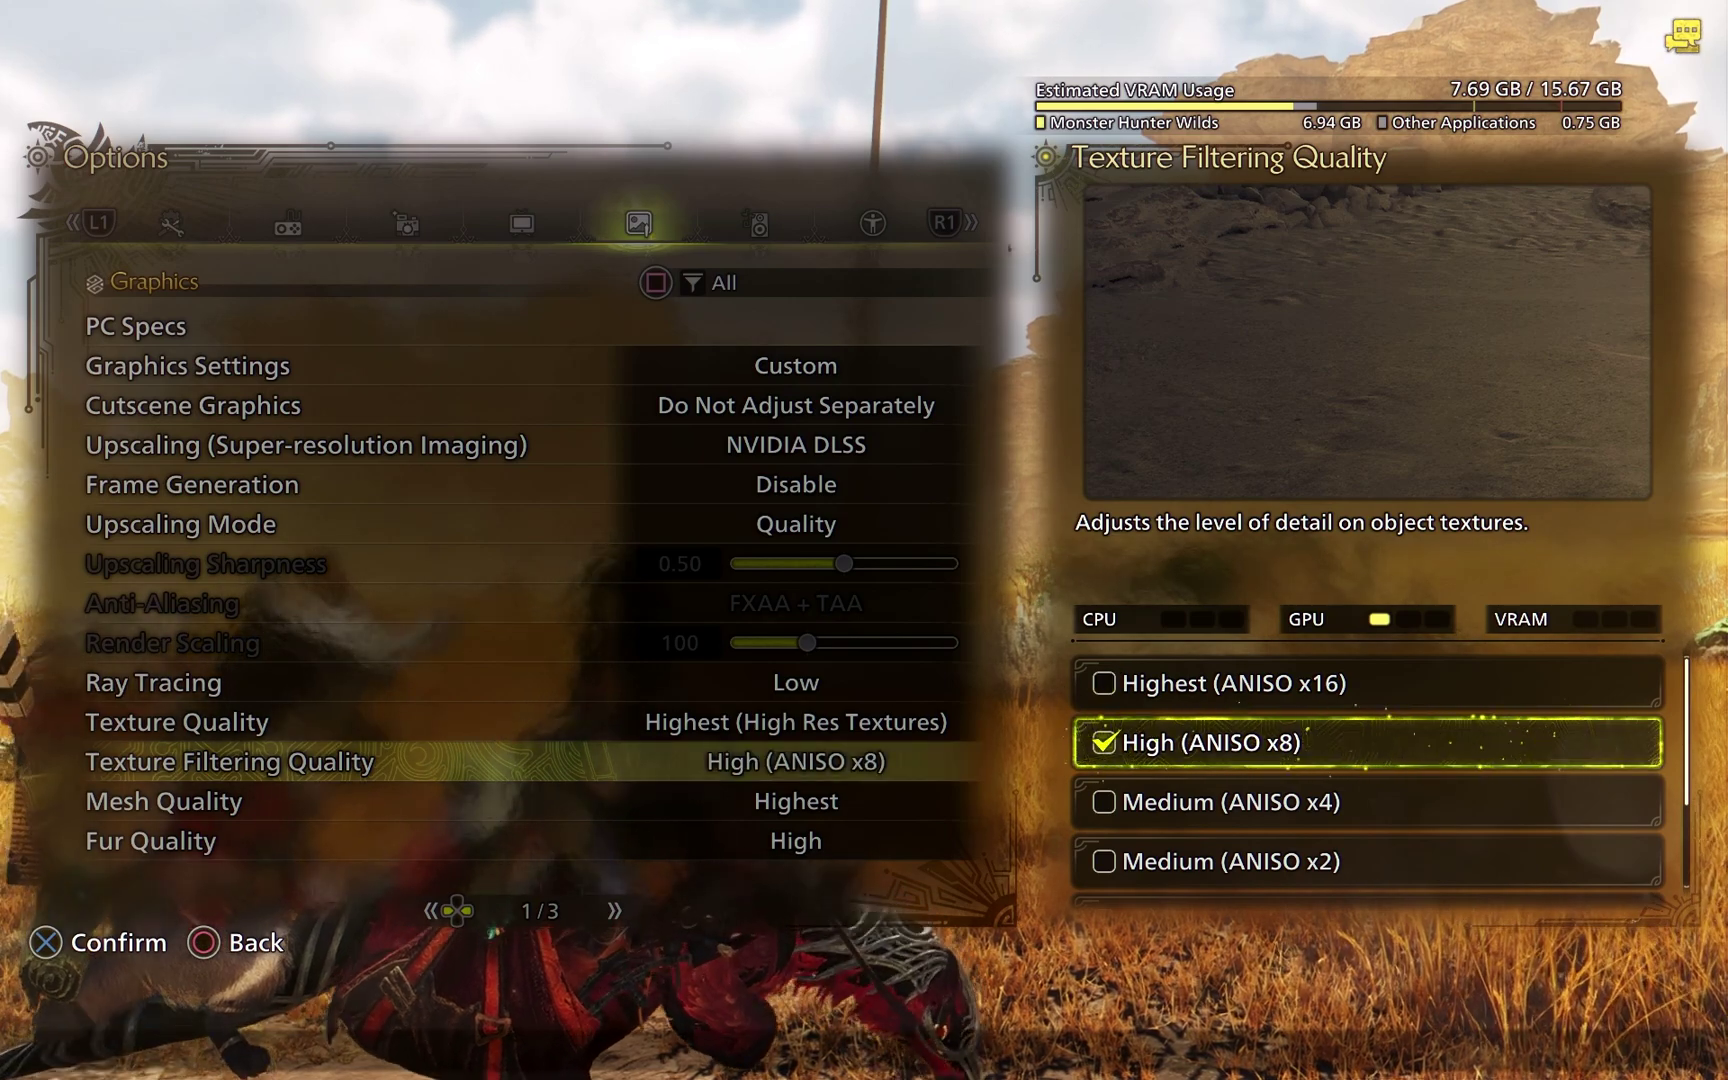
key("Escape")
Review Fur, Mesh, Motion Blur, Volumetric Fog and Variable Rate Shading, leaving Fur at High
key("Down")
key("Down")
key("Return")
key("Down")
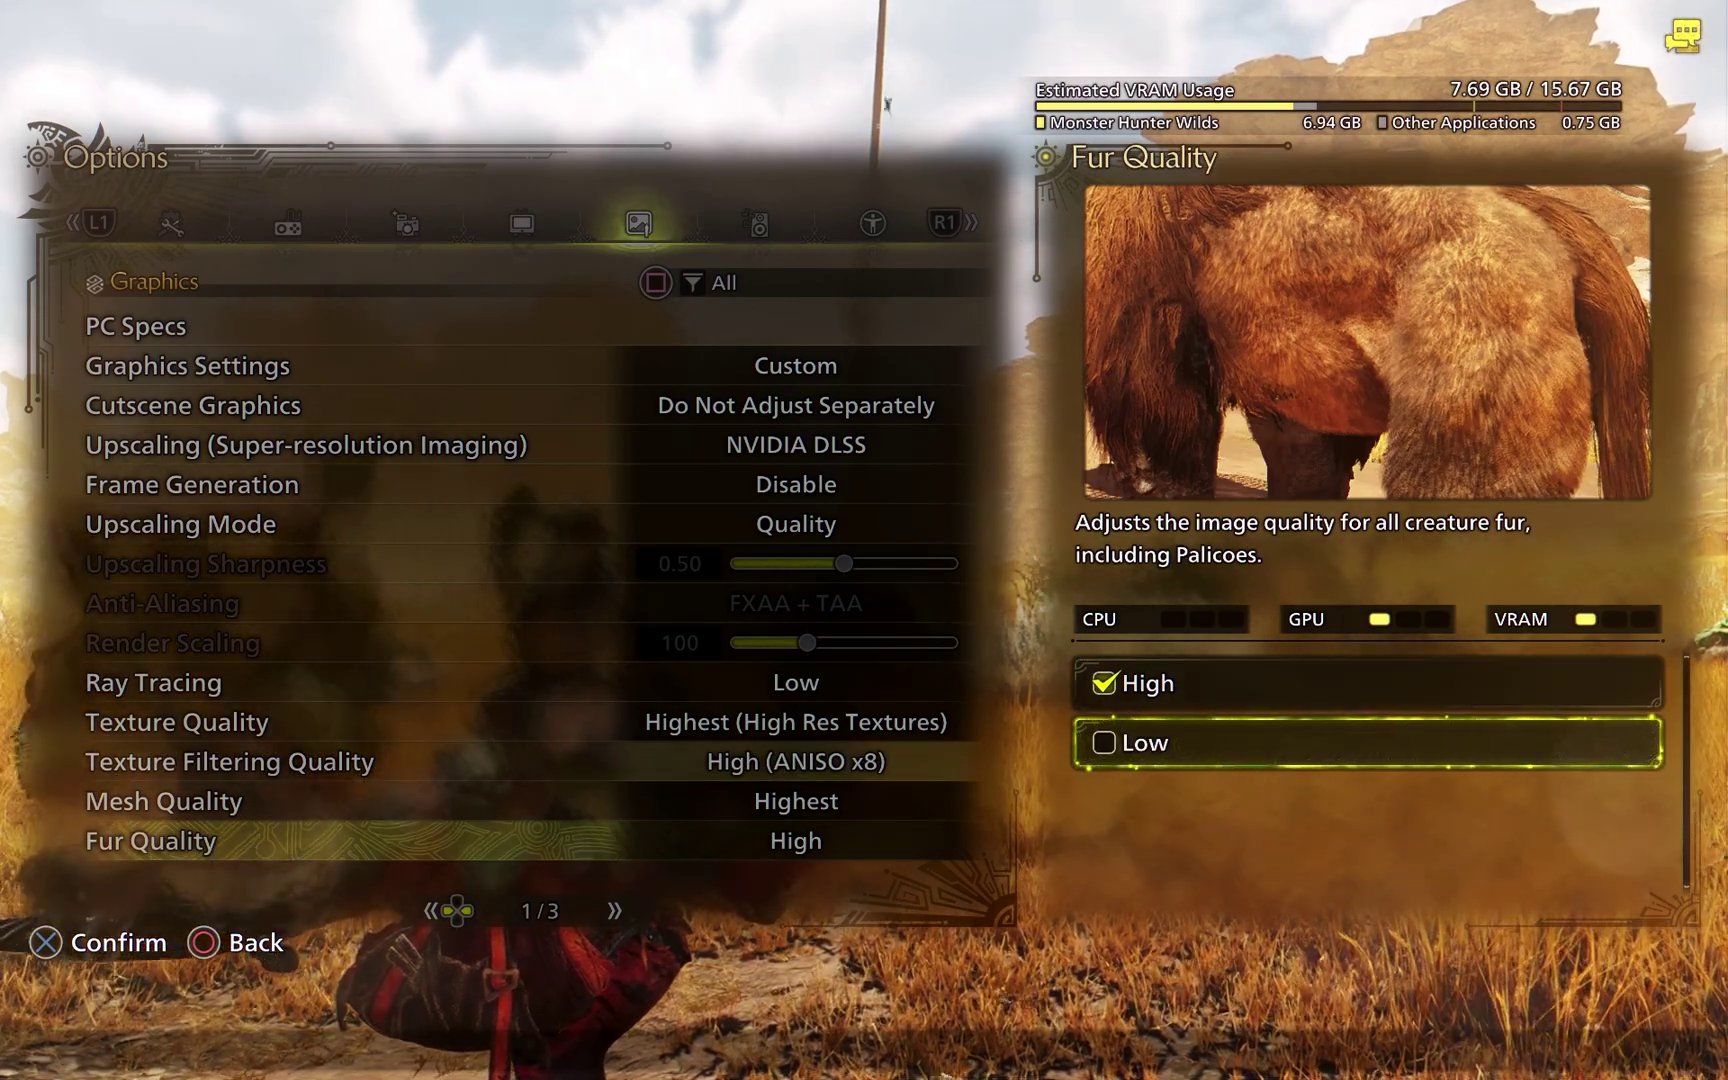
key("Escape")
key("Up")
key("Return")
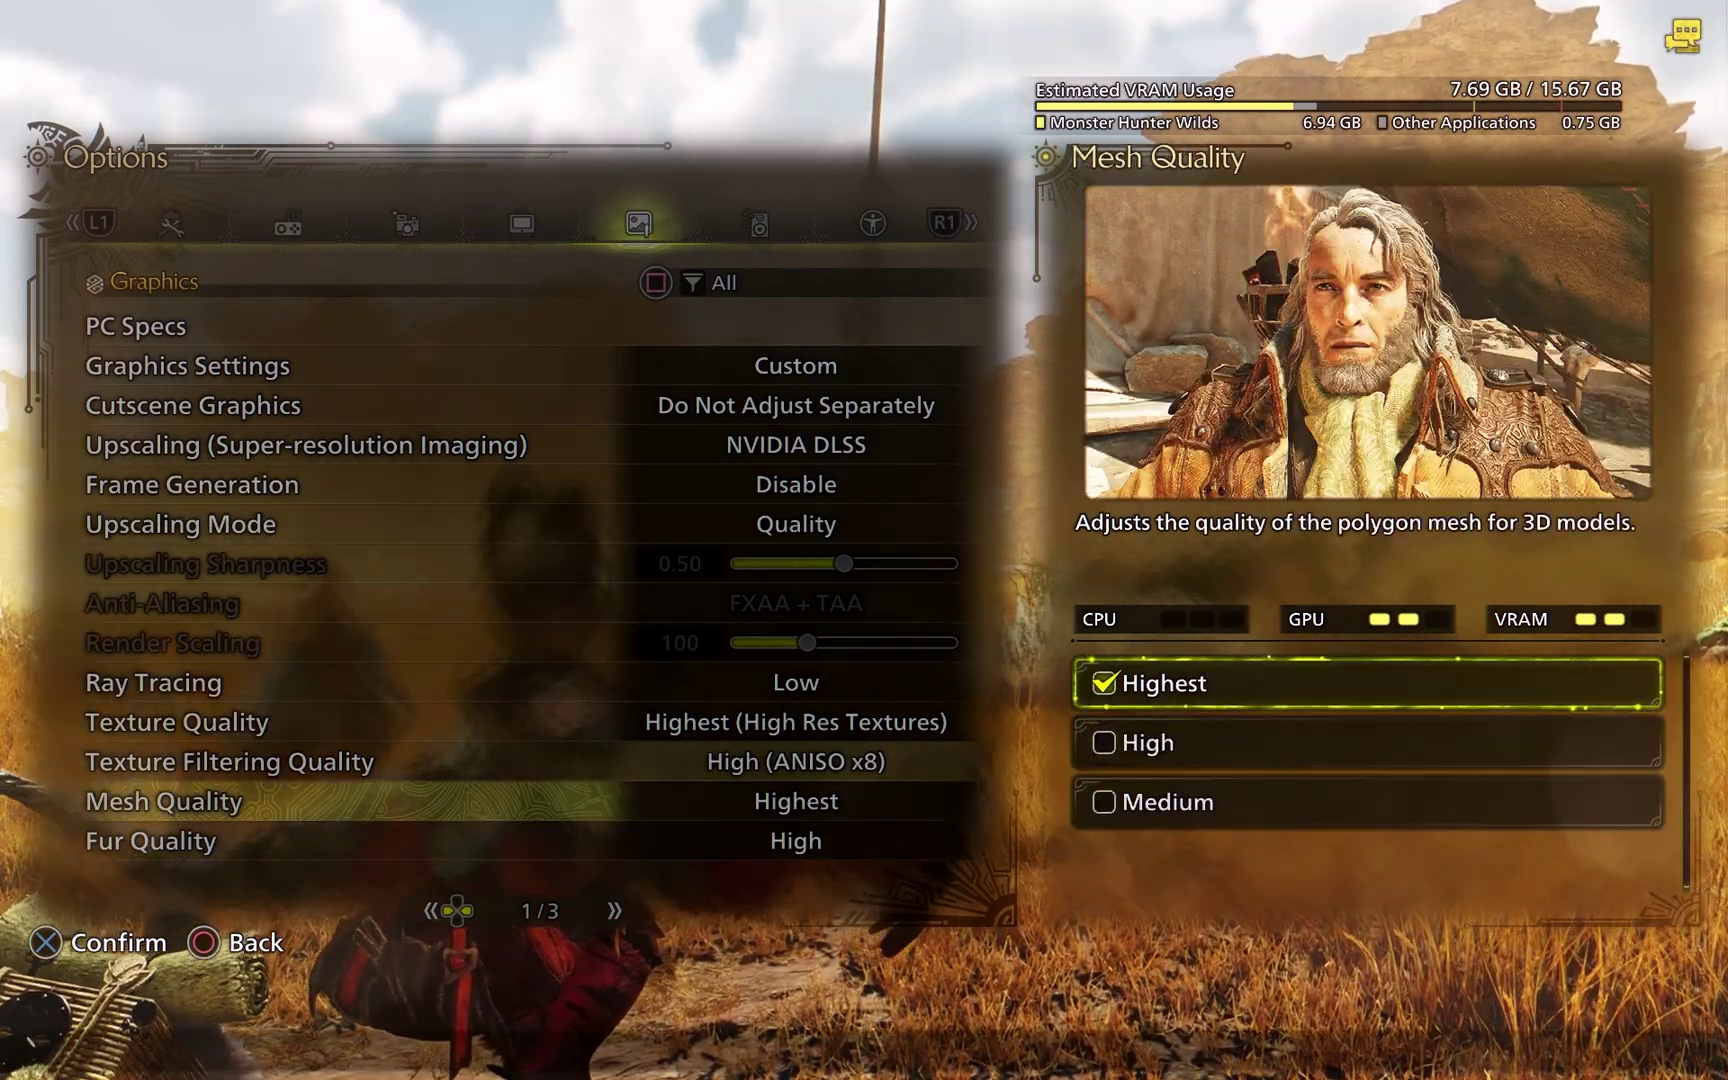
key("Down")
key("Down")
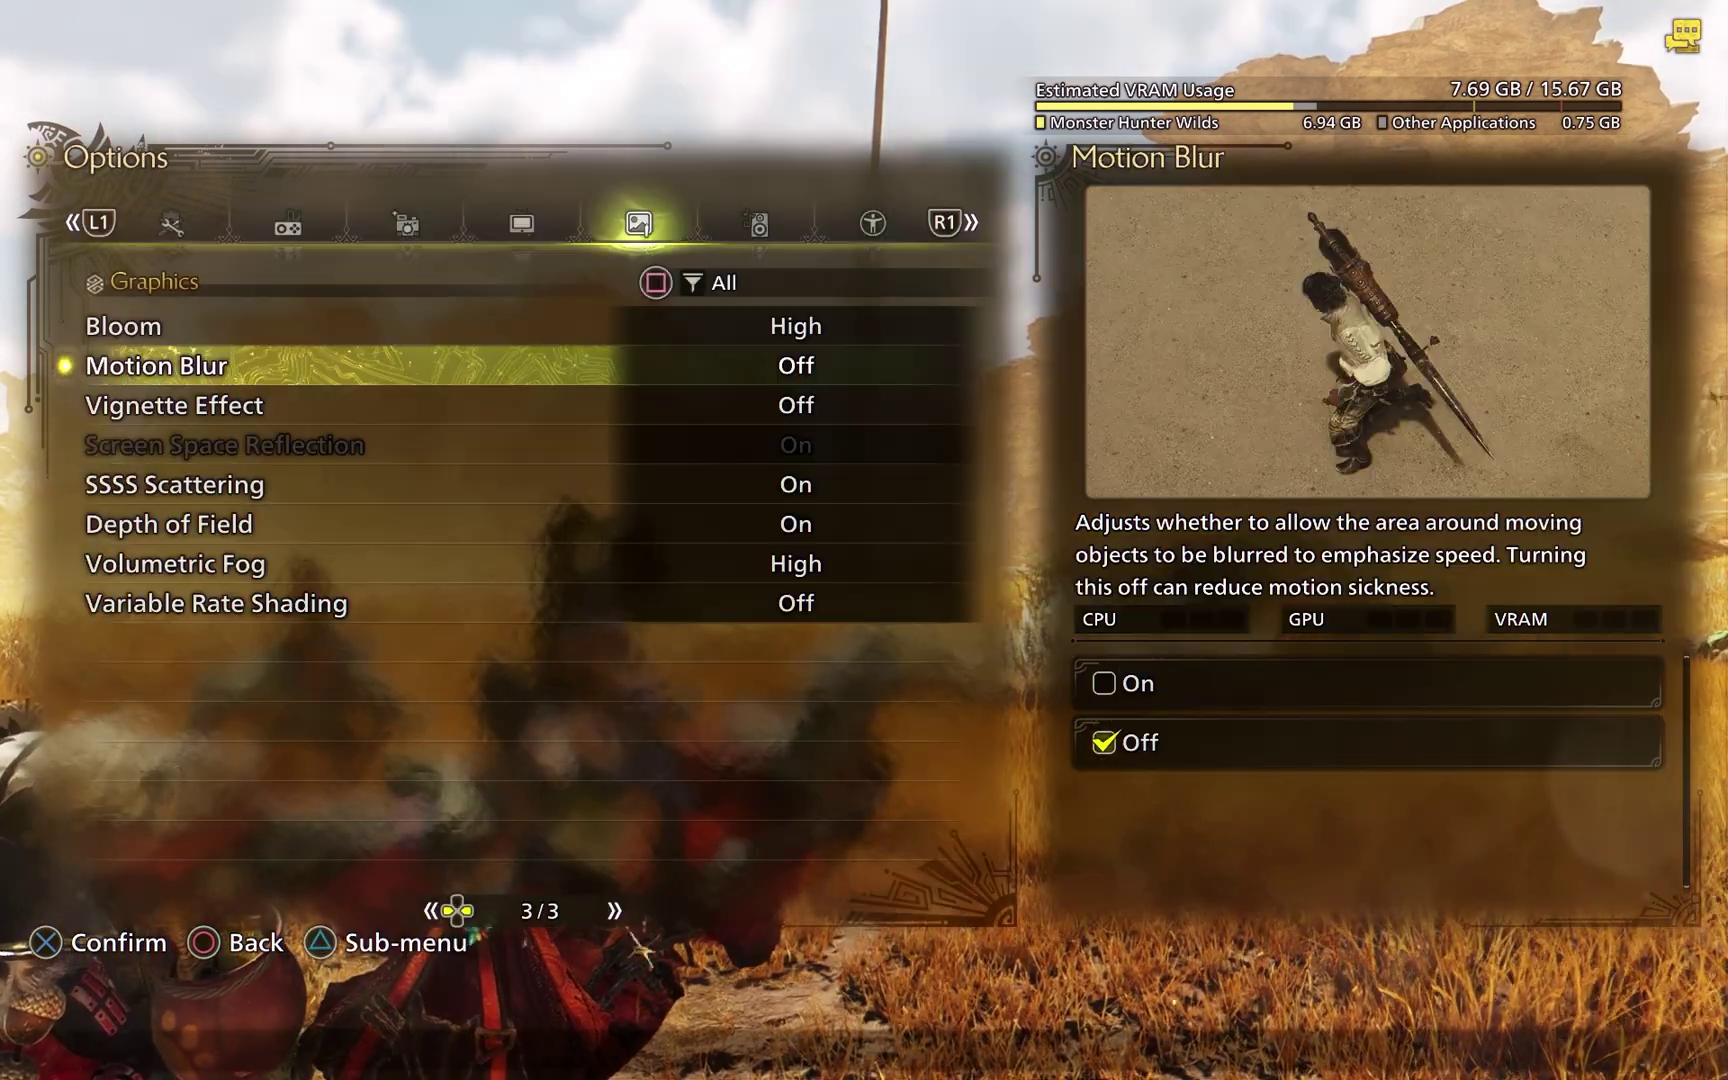
key("Down")
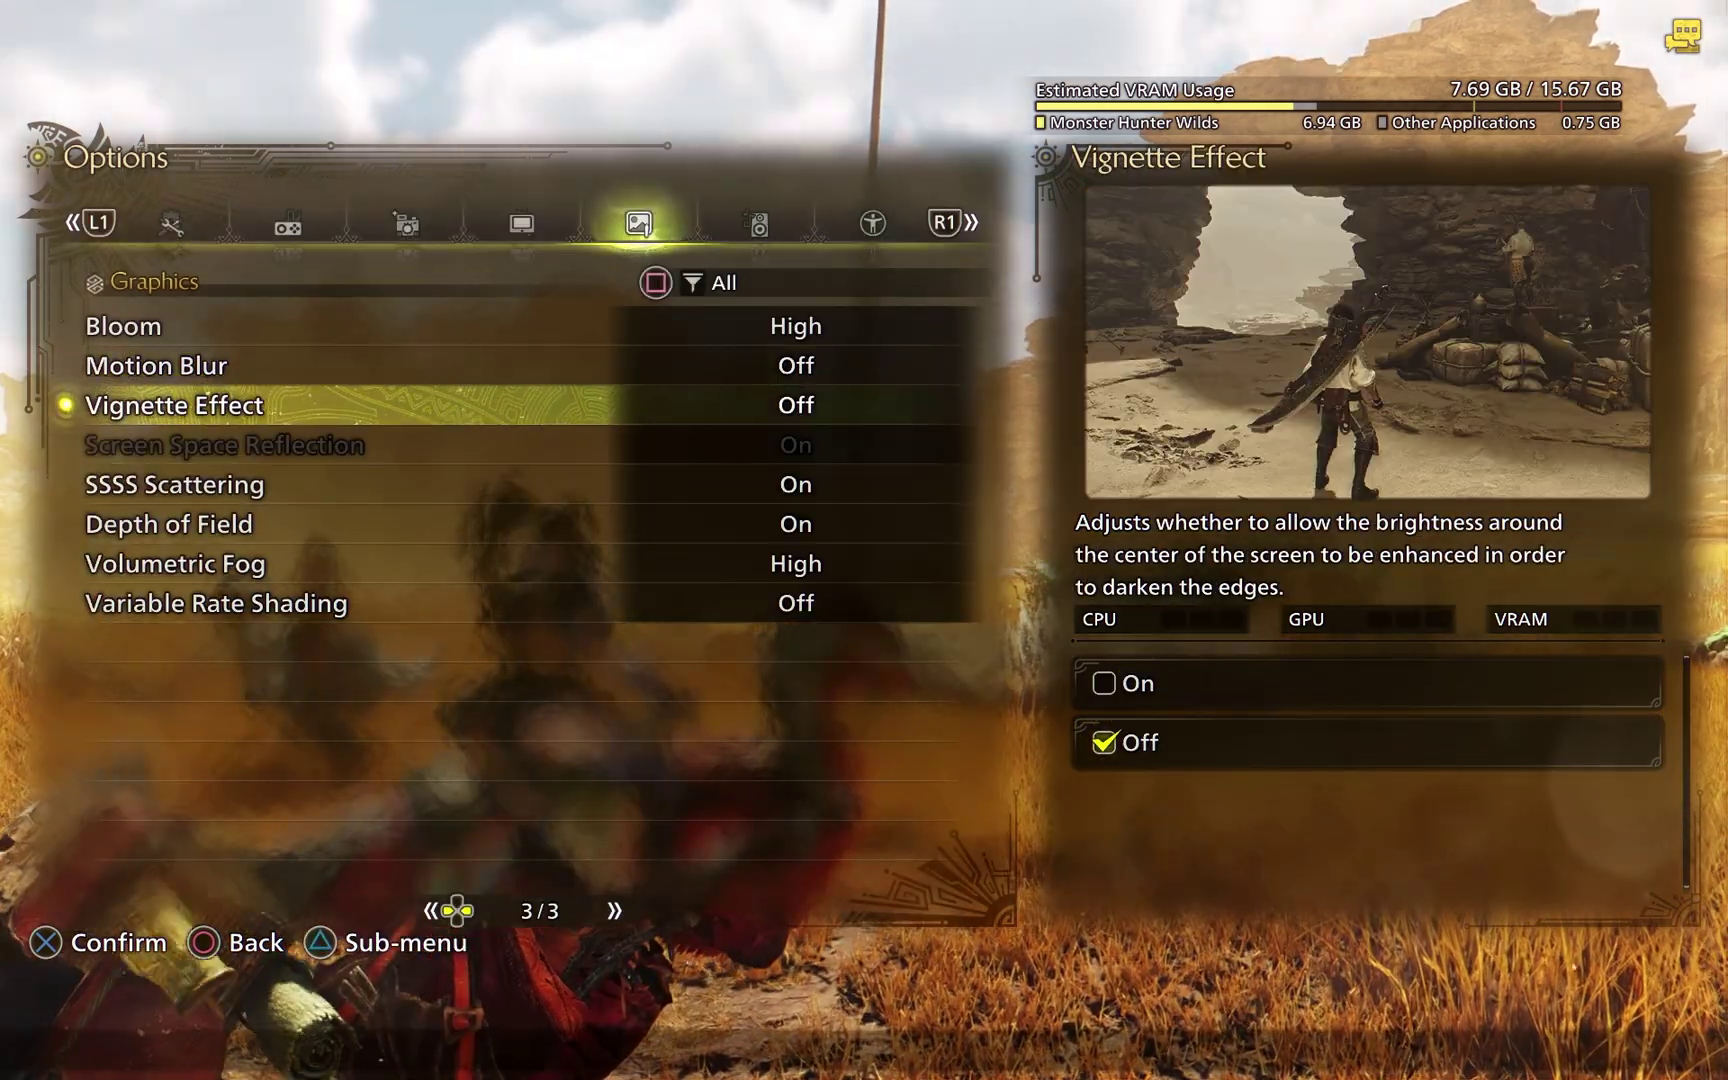
key("Up")
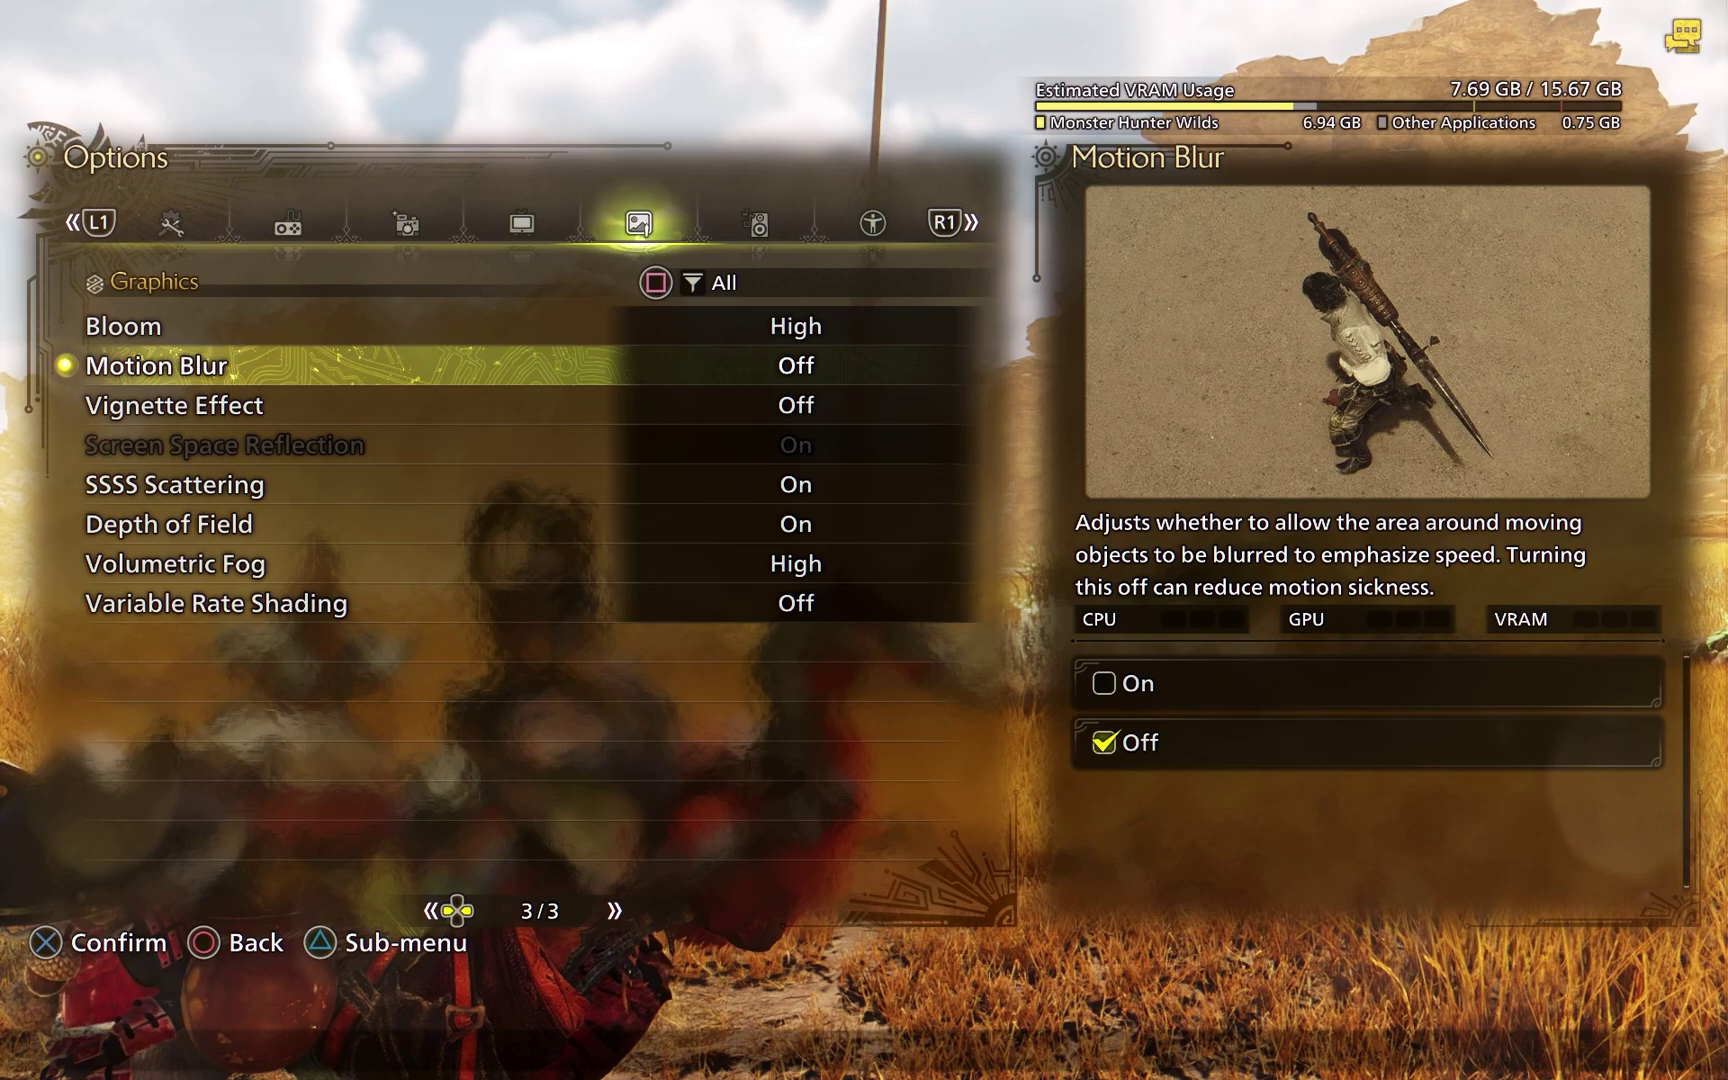
left_click(216, 603)
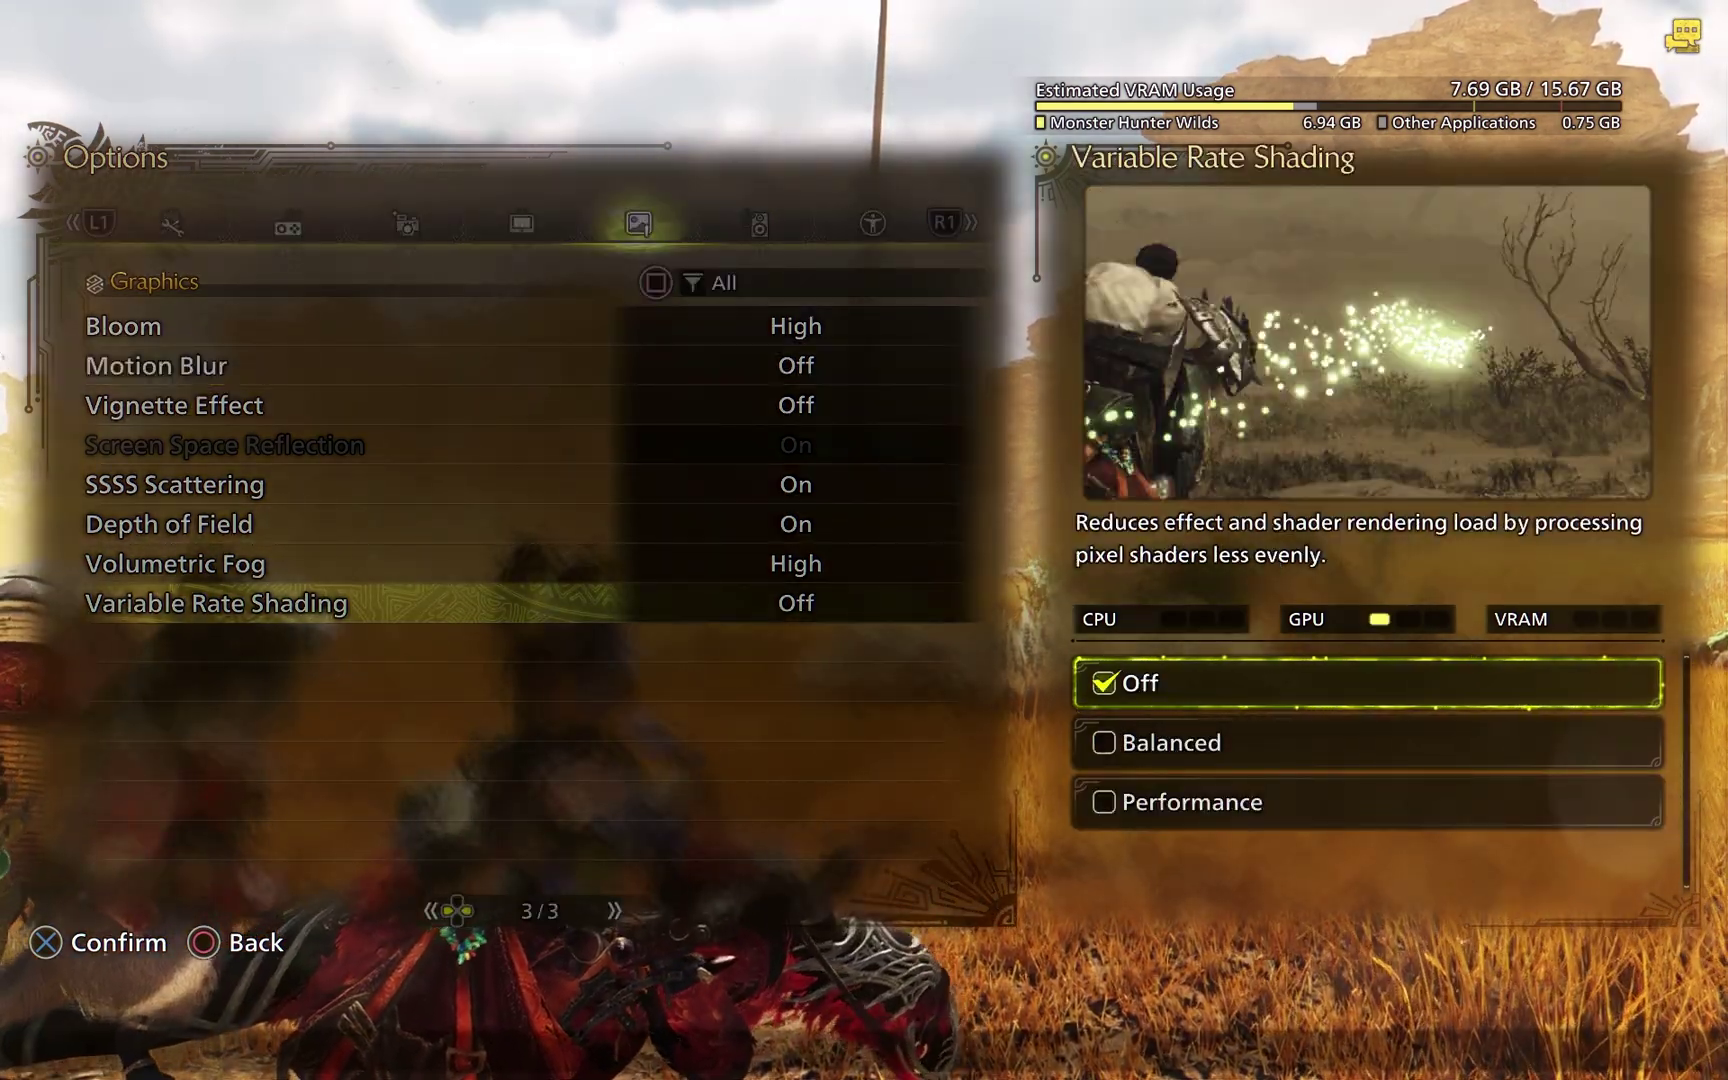
left_click(176, 563)
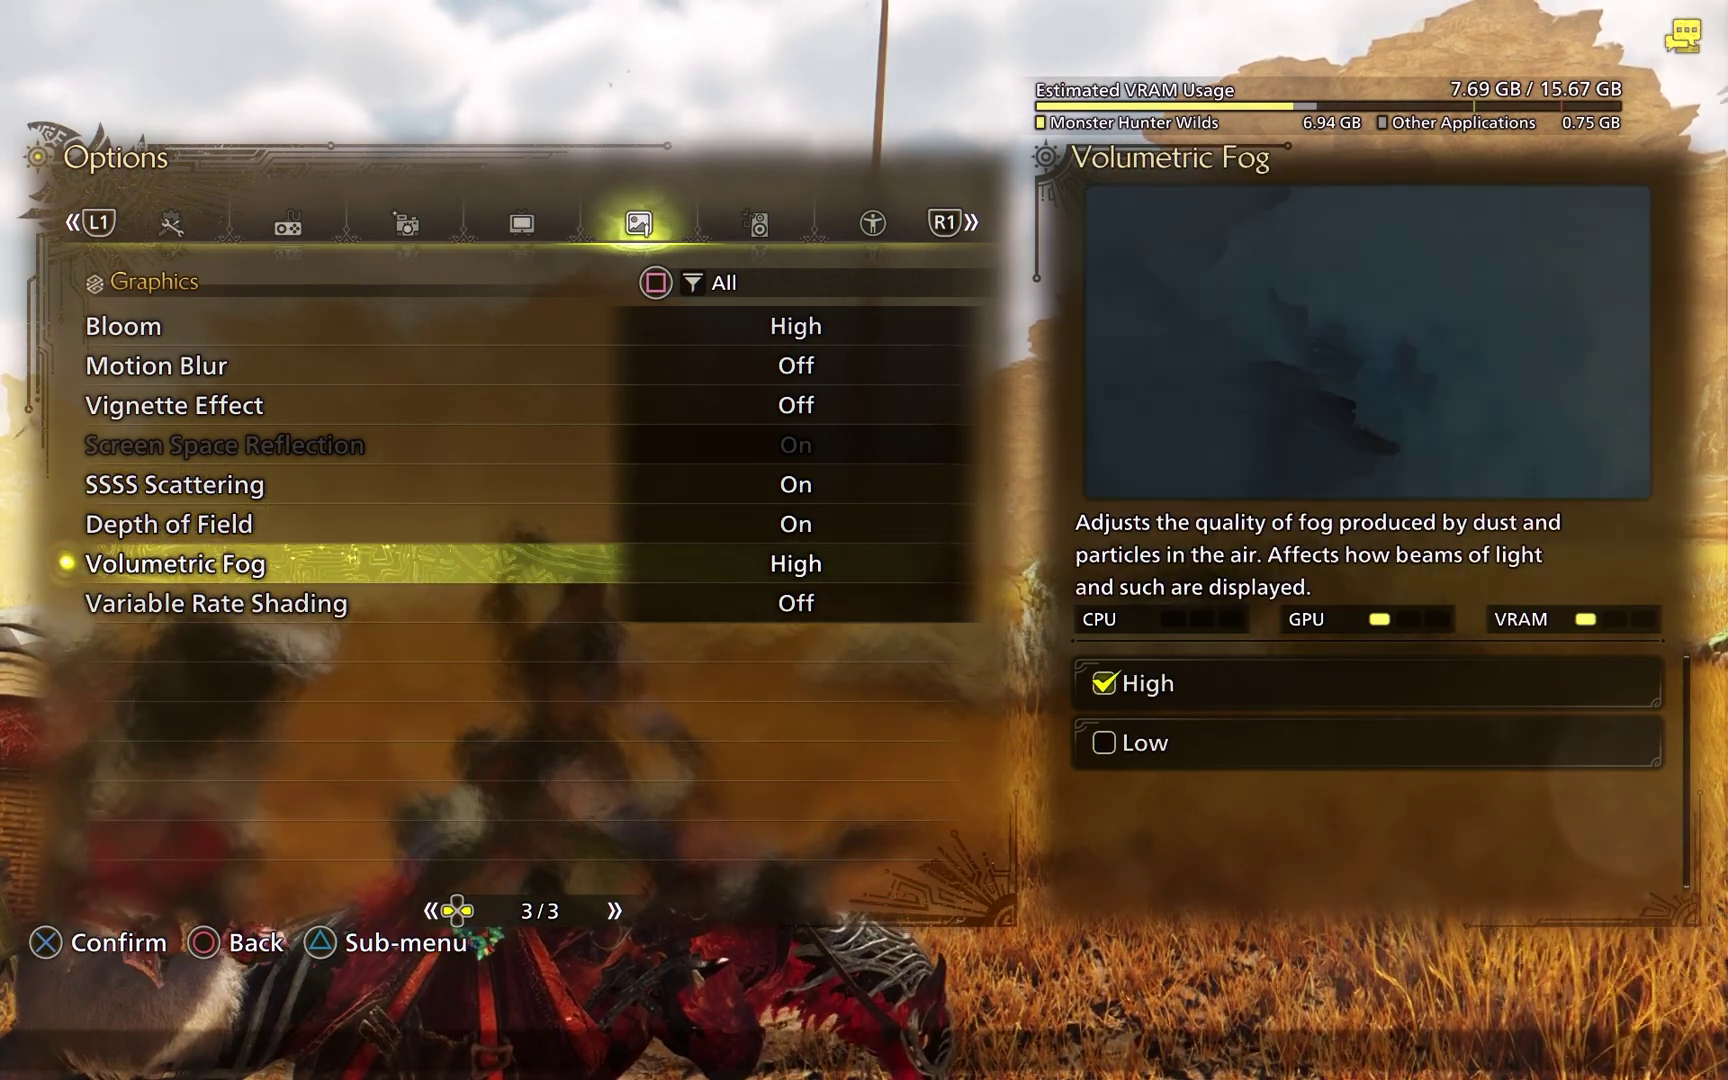
key("Down")
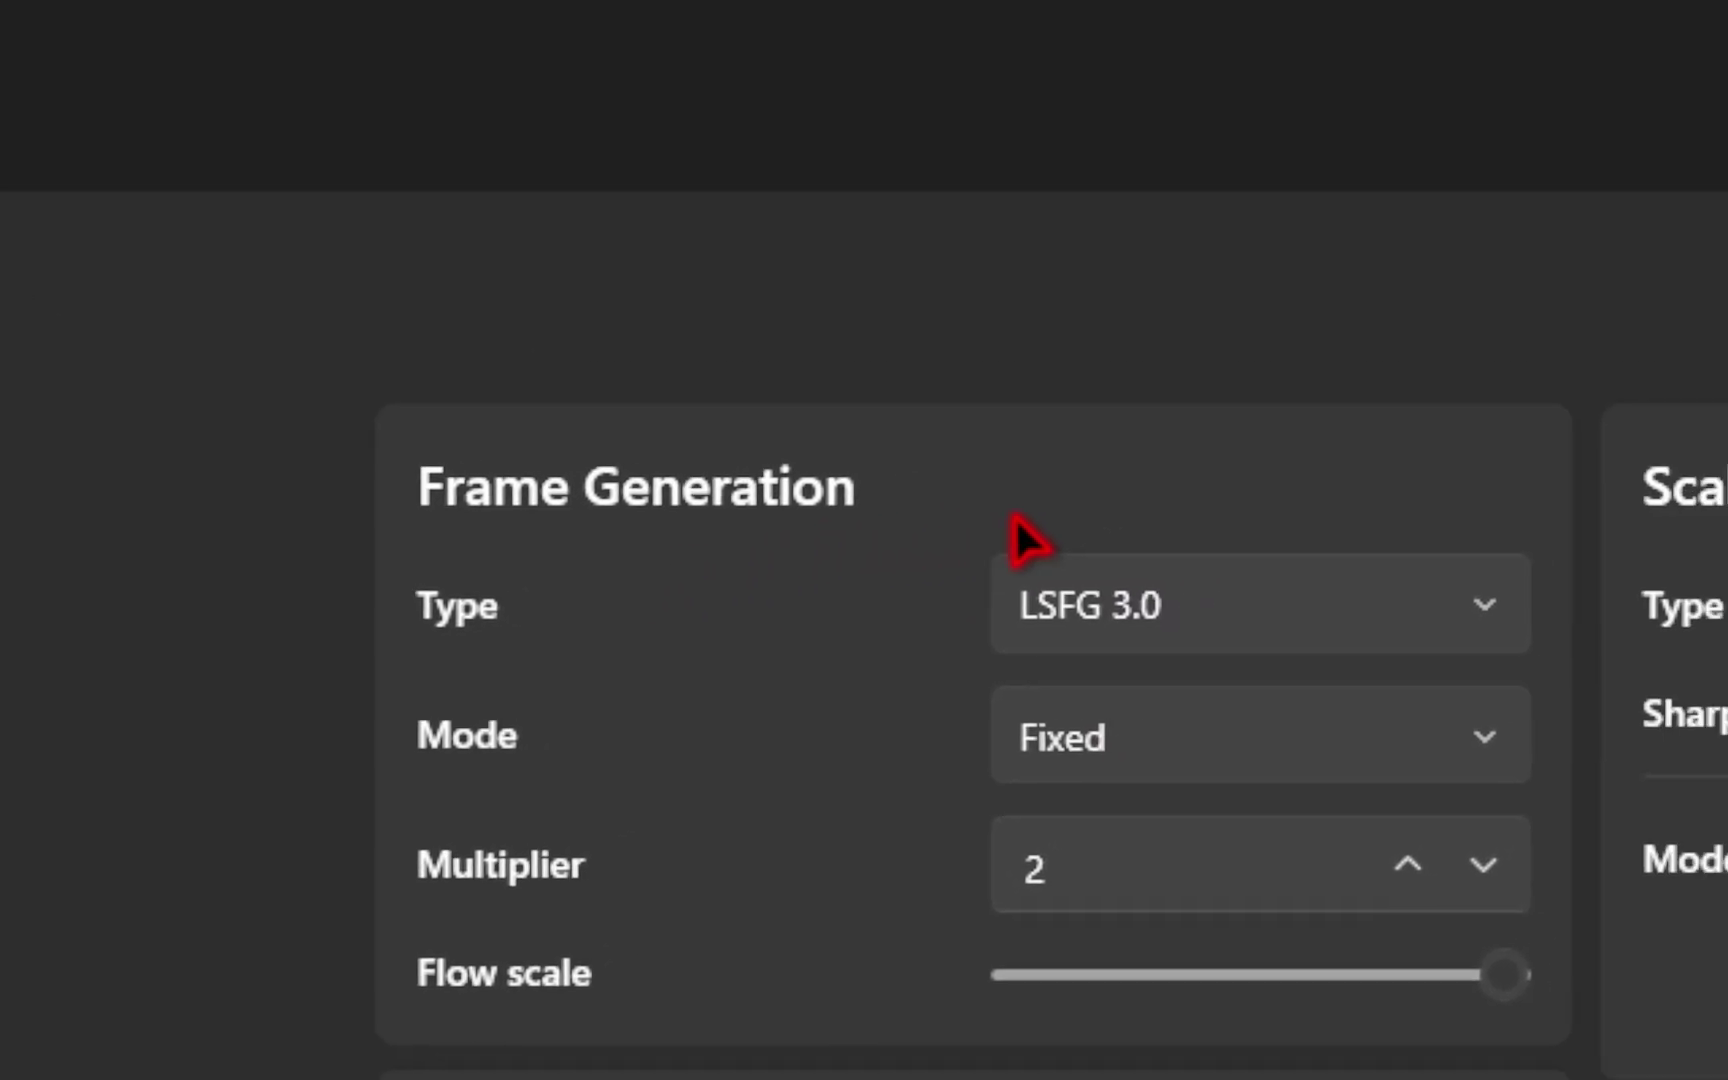
scroll(865, 572, "down", 10)
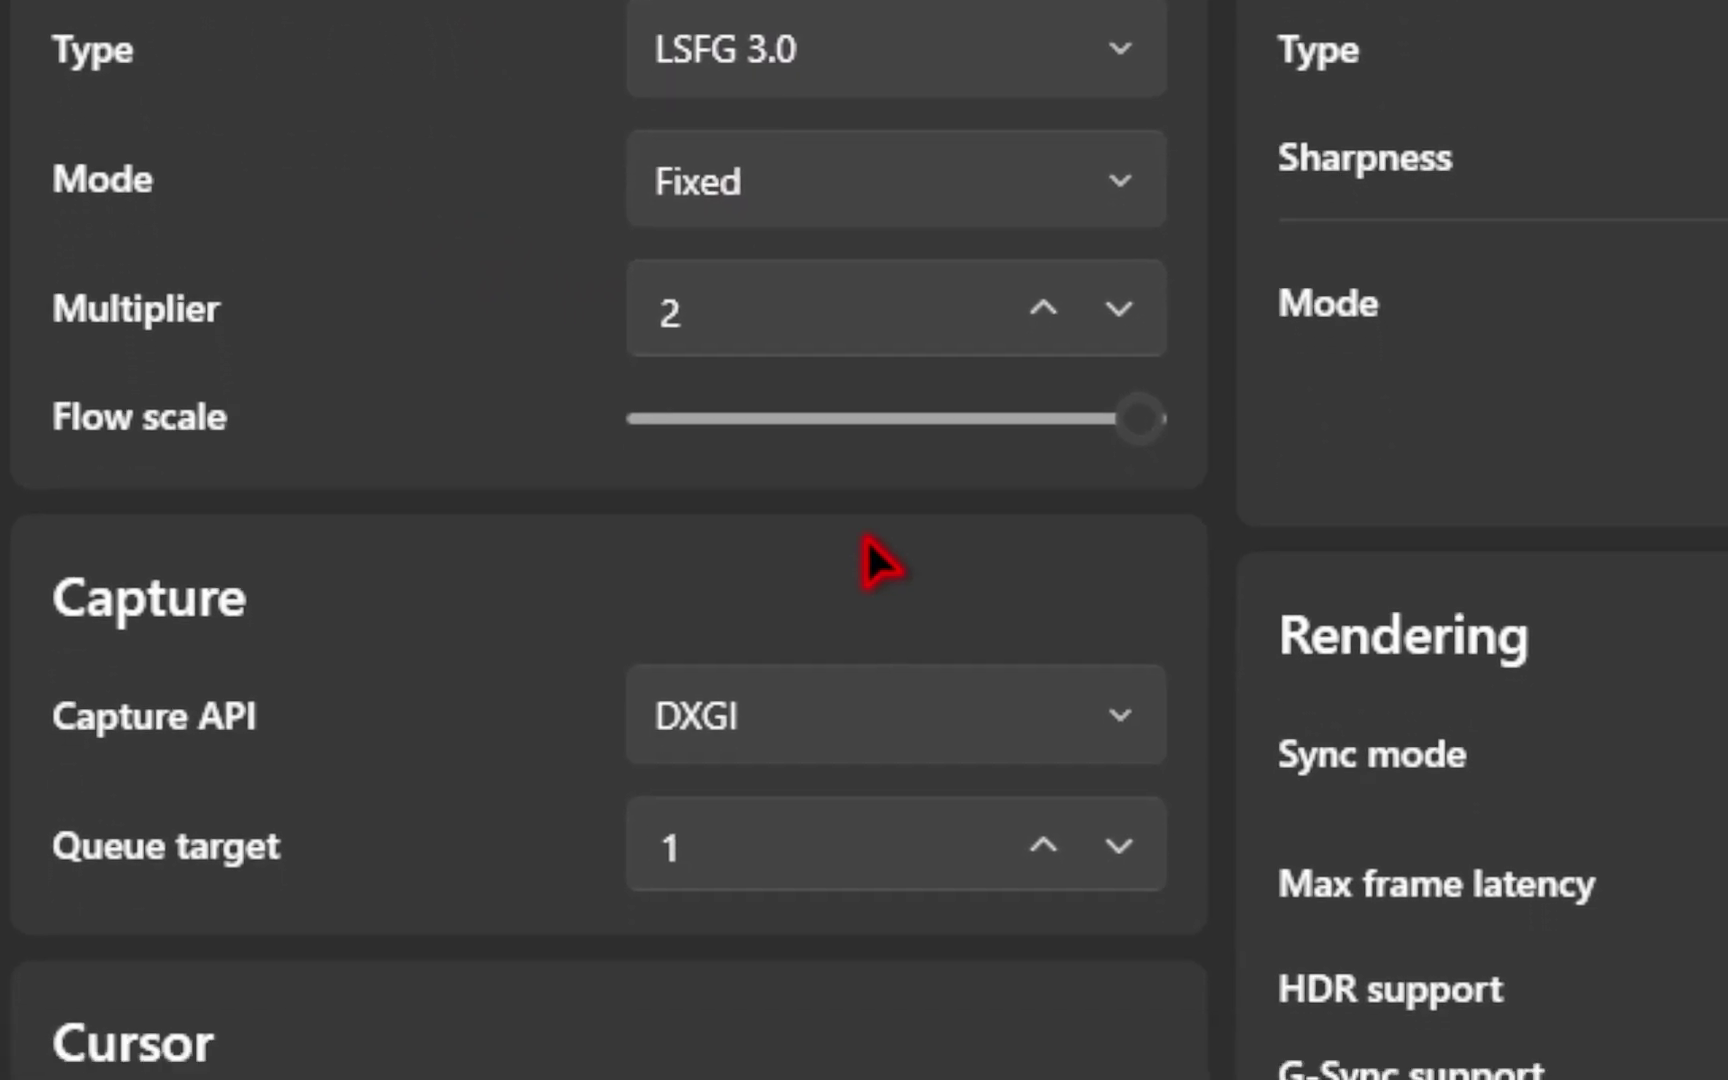